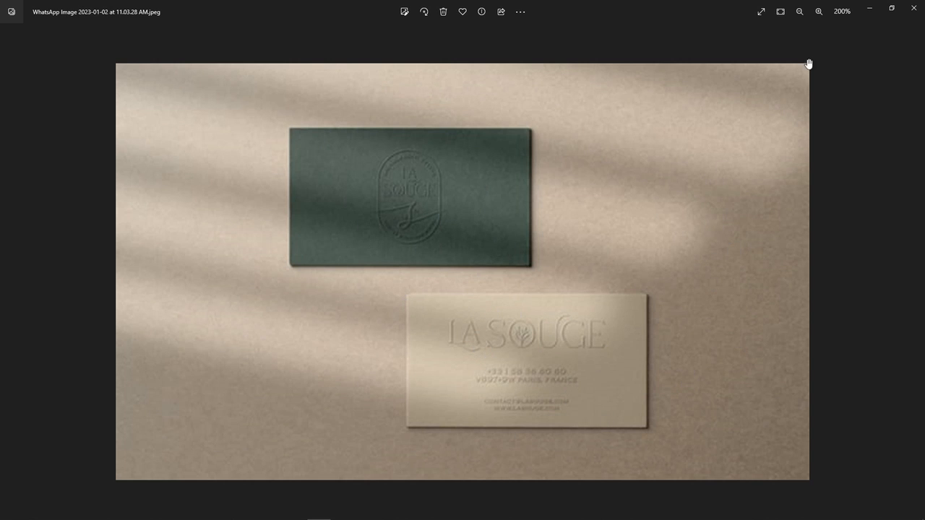
Switch to Photoshop and create a new 3000 × 2000 pixel RGB document at 300 pixels/inch with a white background
{"action": "left_click", "coordinate": [869, 7]}
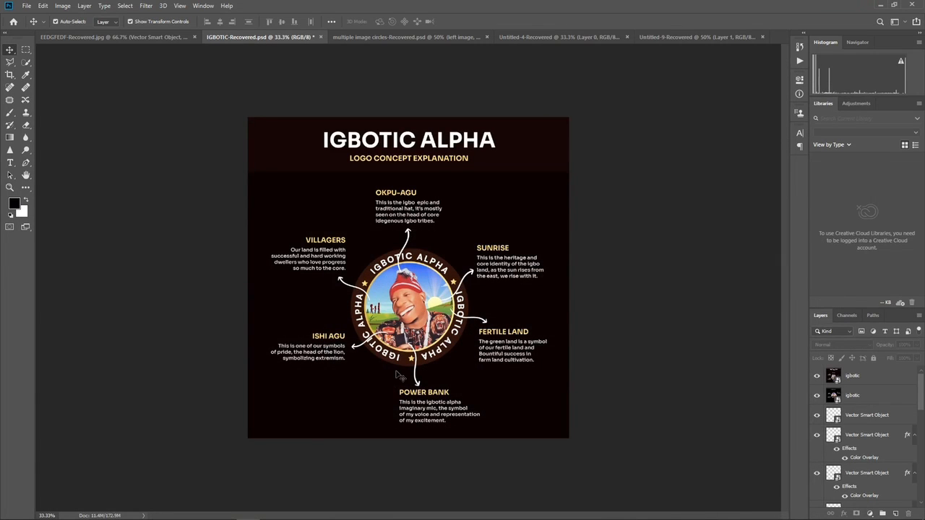
{"action": "key", "text": "ctrl+n"}
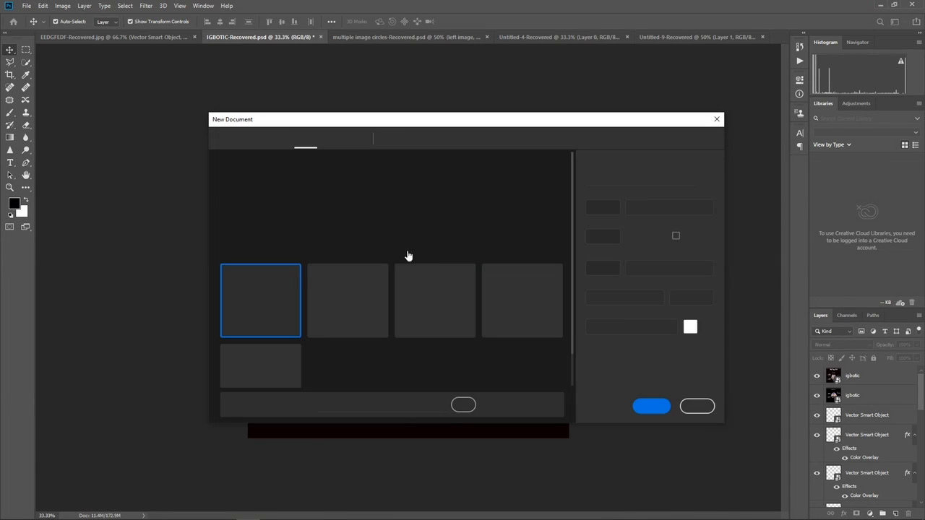
{"action": "left_click", "coordinate": [613, 207]}
{"action": "type", "text": "3000"}
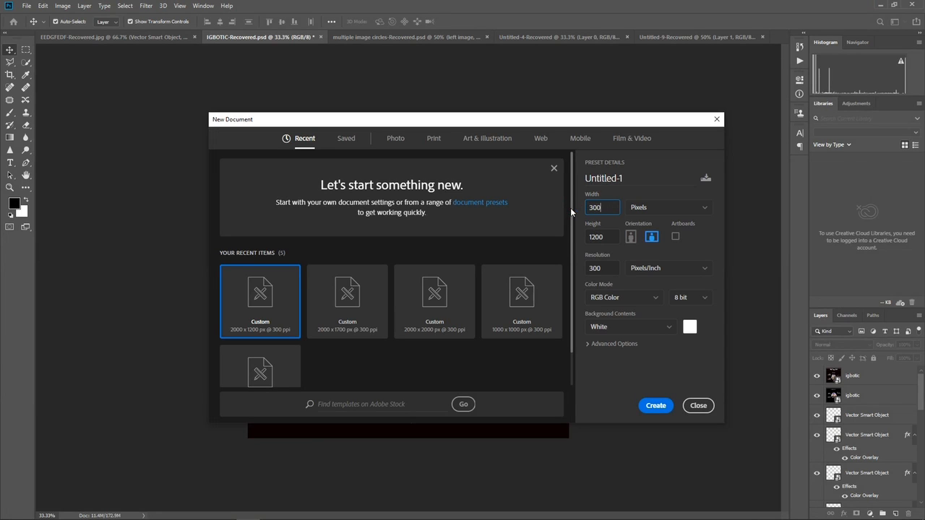
{"action": "left_click", "coordinate": [587, 237]}
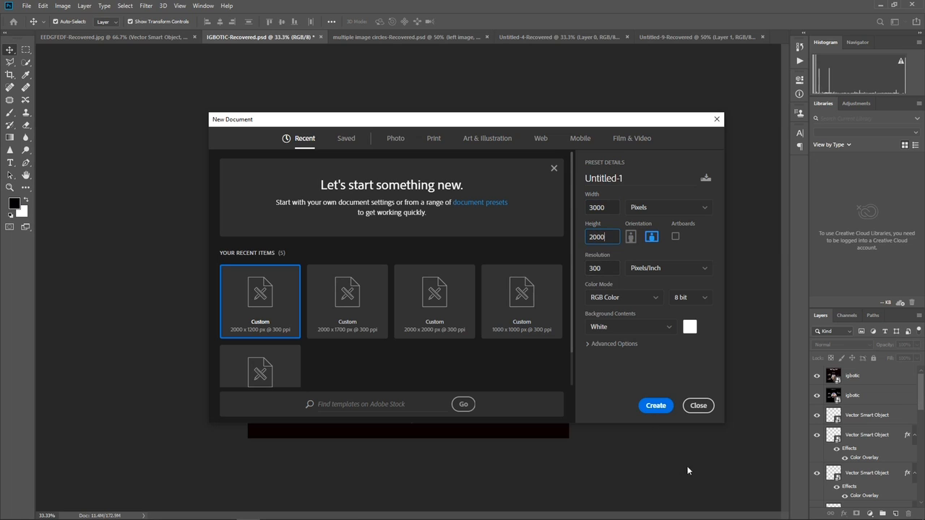
{"action": "left_click", "coordinate": [655, 405]}
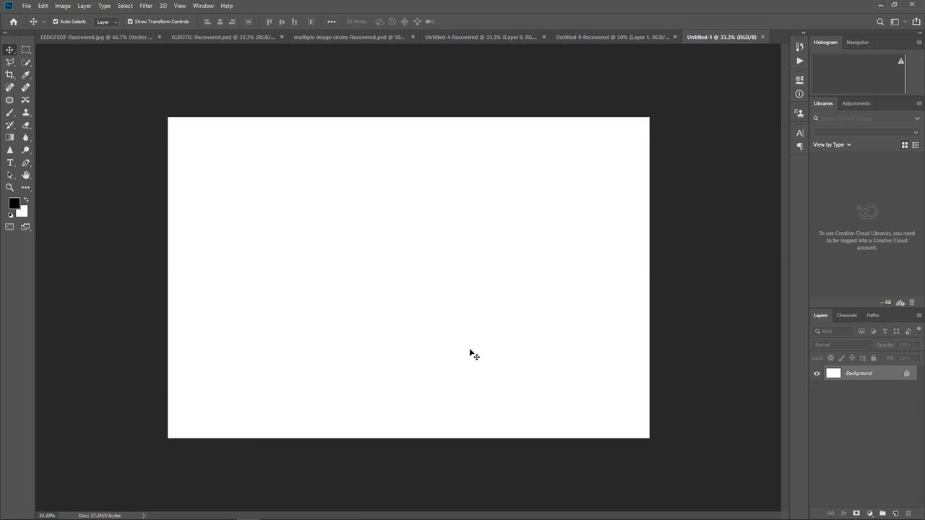
Unlock the background layer, enable a Color Overlay effect on it and open the overlay colour for editing
{"action": "left_click", "coordinate": [907, 375]}
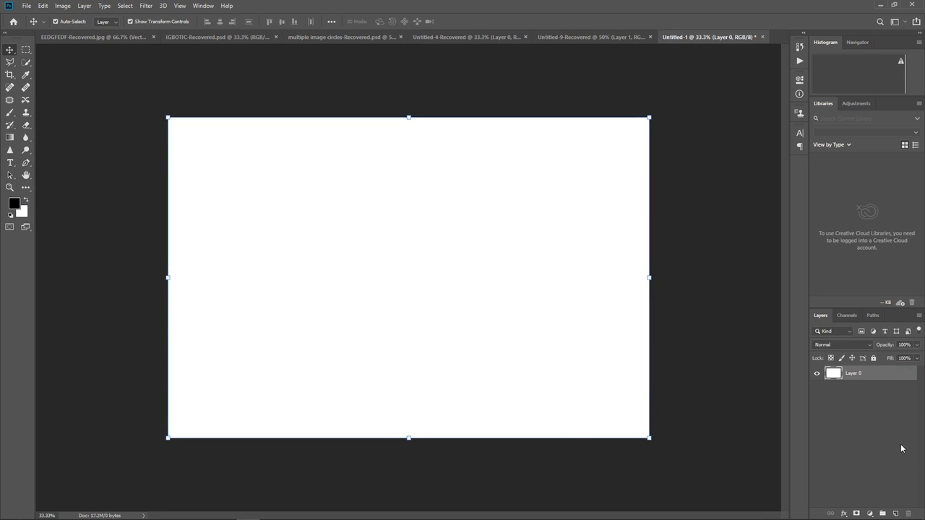
{"action": "double_click", "coordinate": [909, 375]}
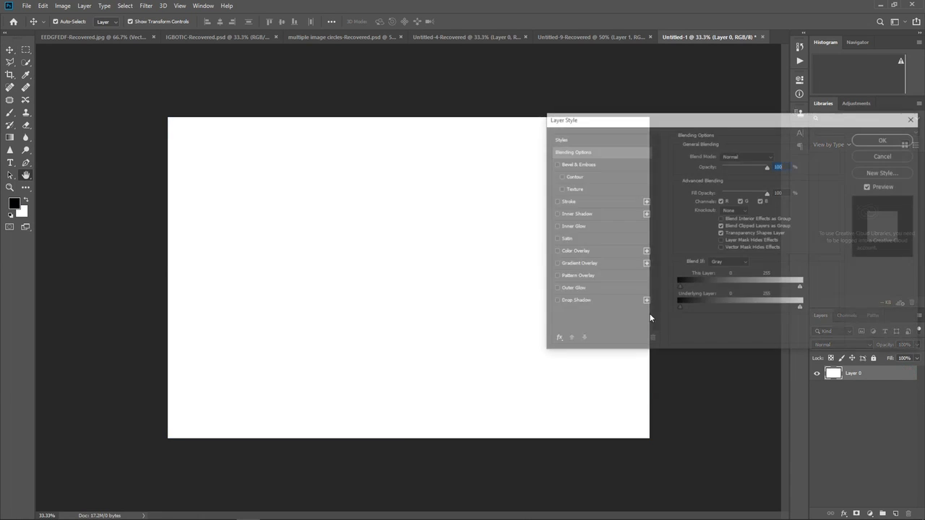
{"action": "left_click", "coordinate": [555, 251]}
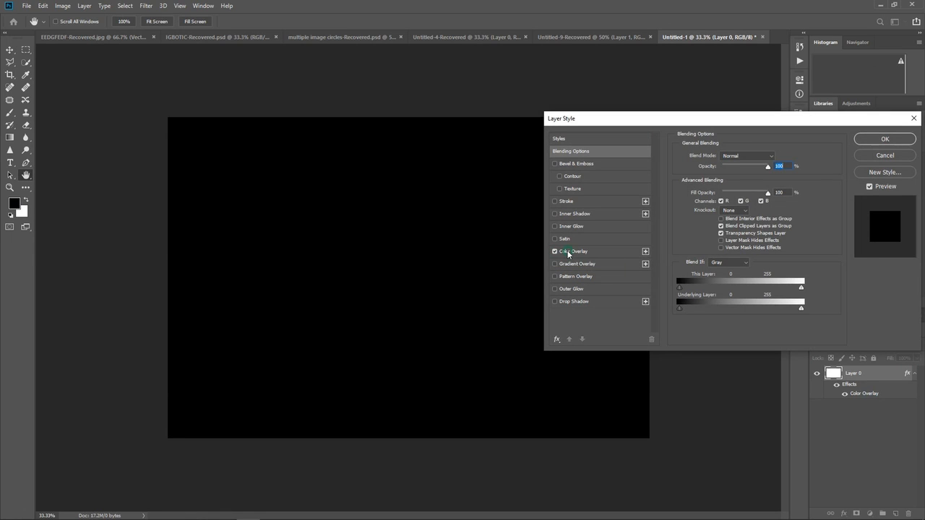
{"action": "left_click", "coordinate": [570, 251]}
{"action": "left_click", "coordinate": [777, 158]}
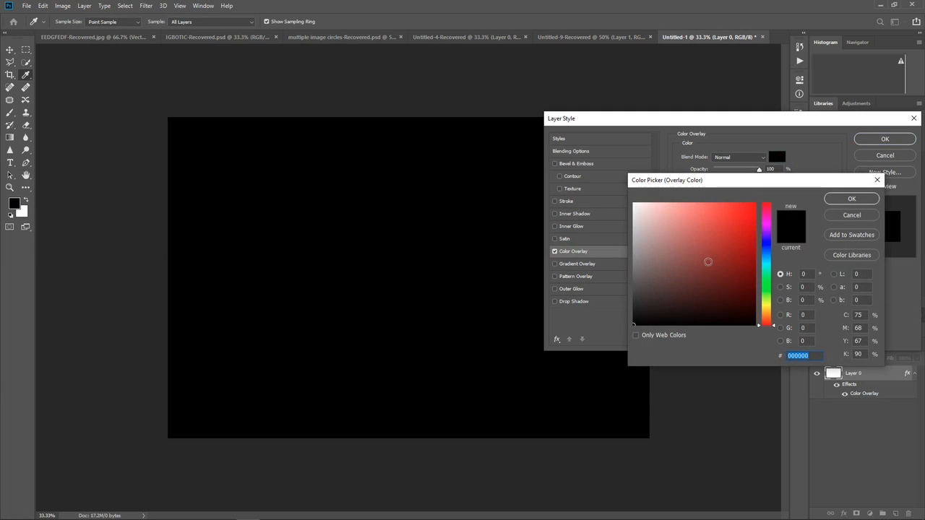
Try dark green #052200 as the background overlay colour and check the reference business card image
{"action": "left_click", "coordinate": [766, 288]}
{"action": "left_click_drag", "start_coordinate": [735, 286], "coordinate": [754, 309]}
{"action": "left_click", "coordinate": [319, 510]}
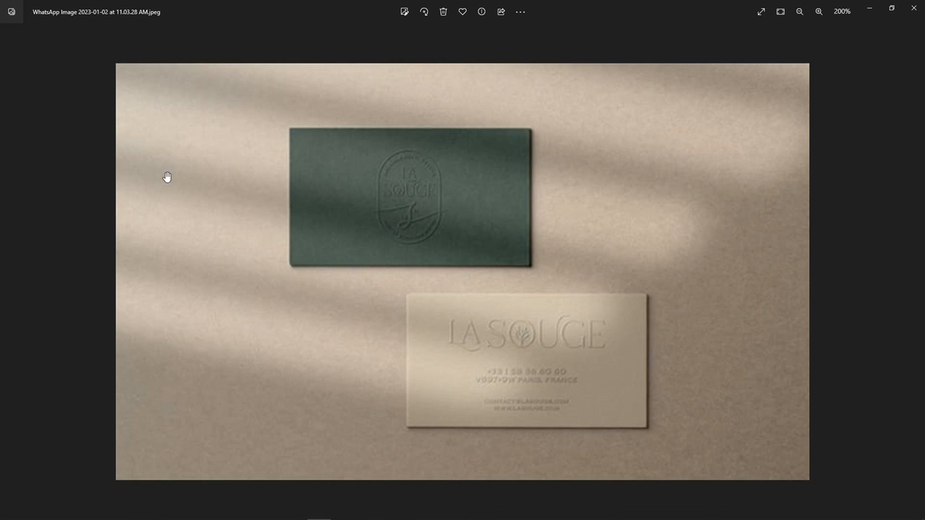
{"action": "left_click", "coordinate": [871, 6]}
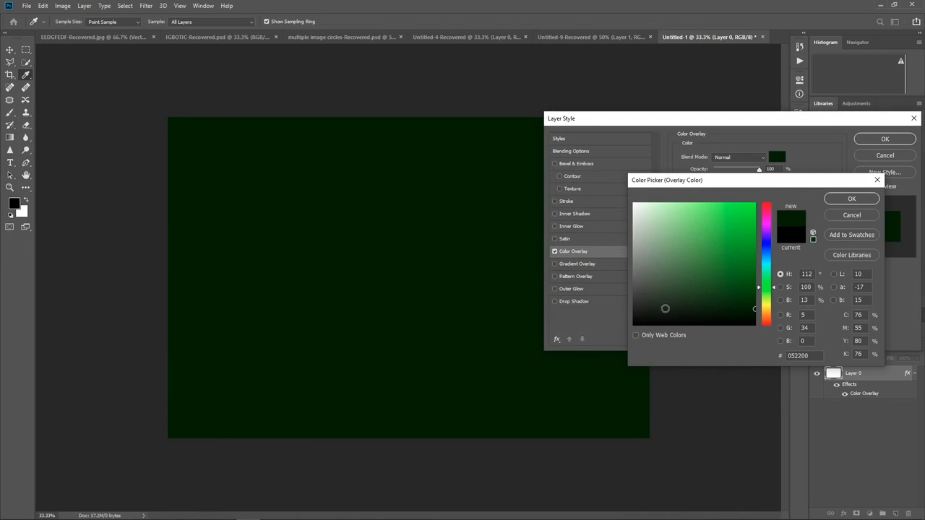
Try a beige from the orange hue, #c2ae9a, as the background overlay colour
{"action": "left_click", "coordinate": [768, 317]}
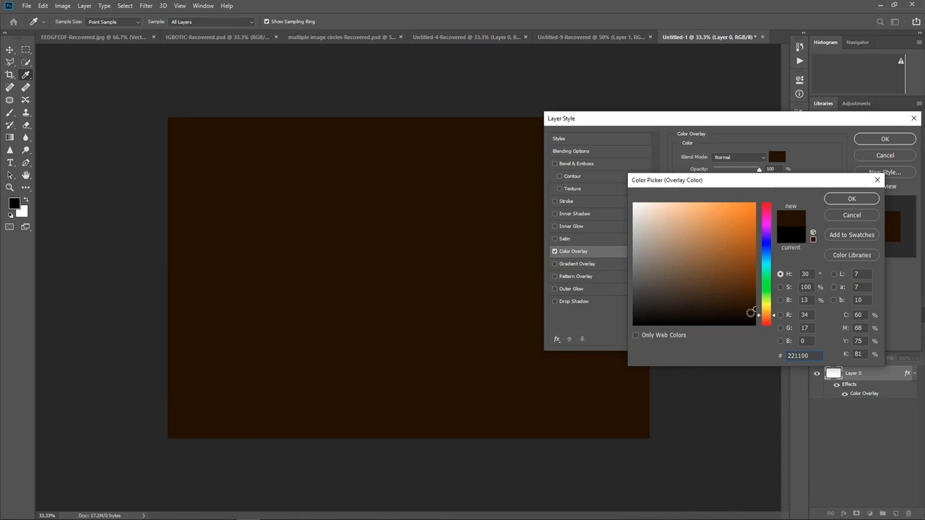
{"action": "left_click", "coordinate": [682, 242]}
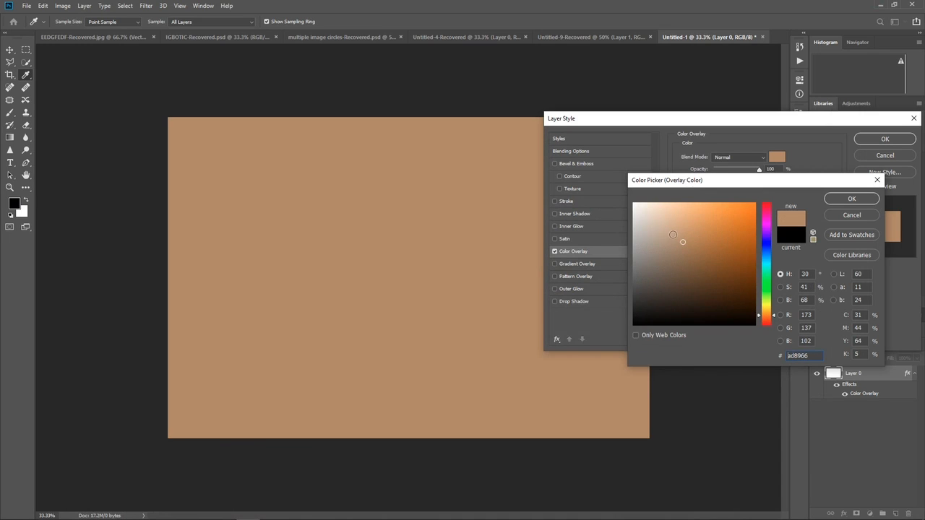
{"action": "left_click", "coordinate": [668, 227]}
{"action": "left_click", "coordinate": [660, 232]}
{"action": "left_click", "coordinate": [669, 224]}
{"action": "left_click", "coordinate": [658, 231]}
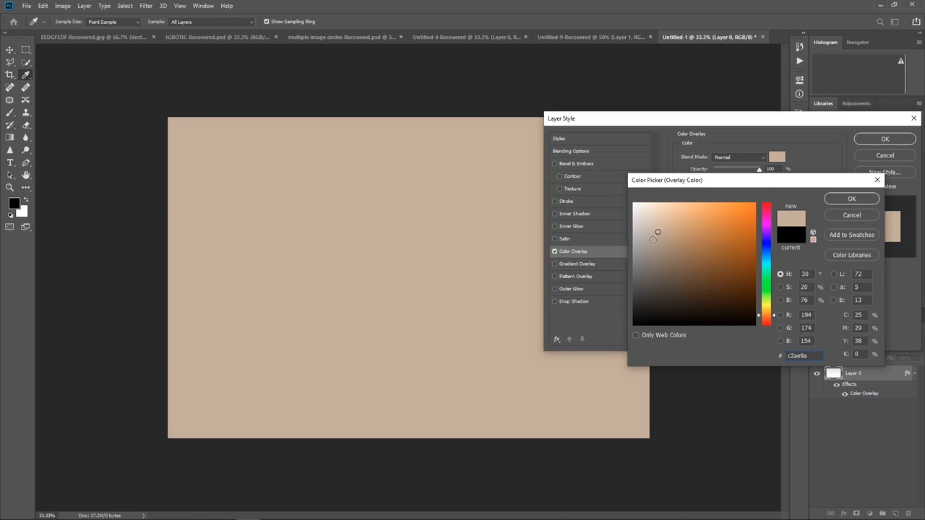
Compare the background with the reference card image and try the lighter beige #c6b9ac as overlay colour
{"action": "left_click", "coordinate": [322, 511]}
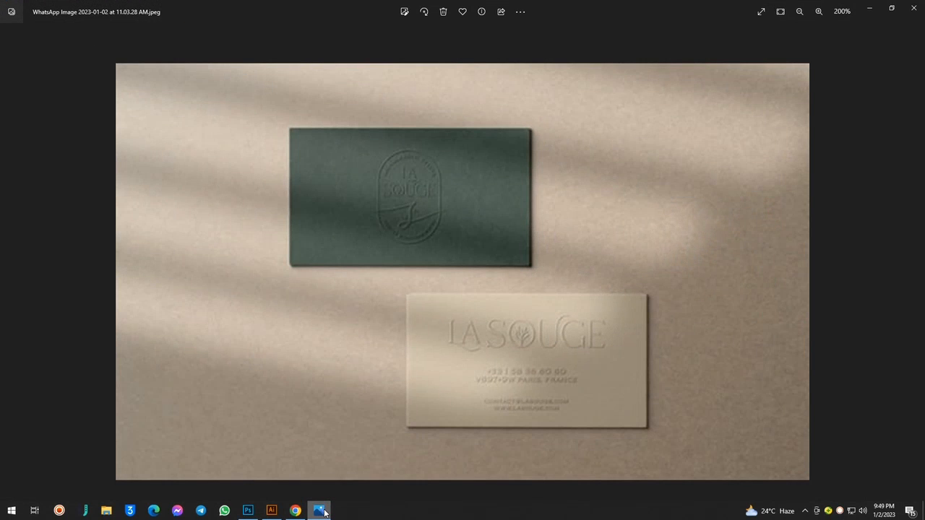
{"action": "left_click", "coordinate": [324, 512]}
{"action": "left_click", "coordinate": [651, 223]}
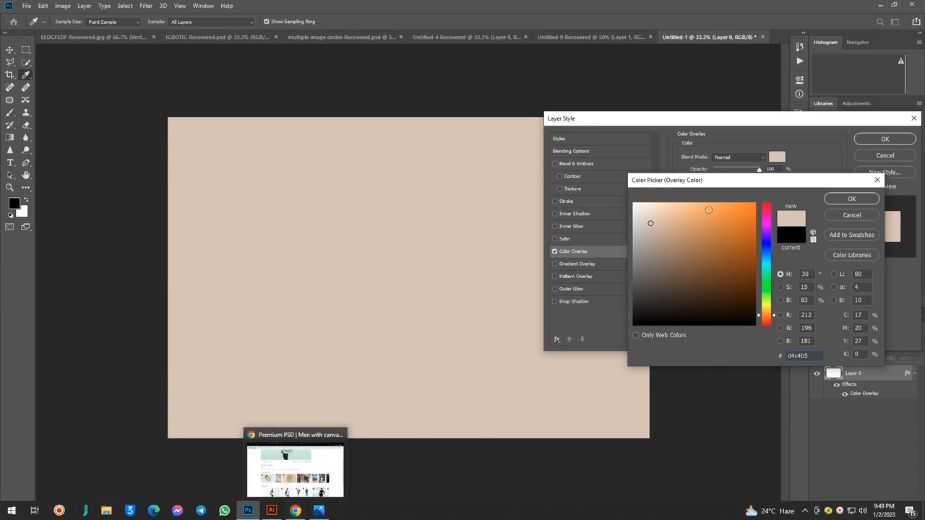
{"action": "left_click", "coordinate": [649, 229]}
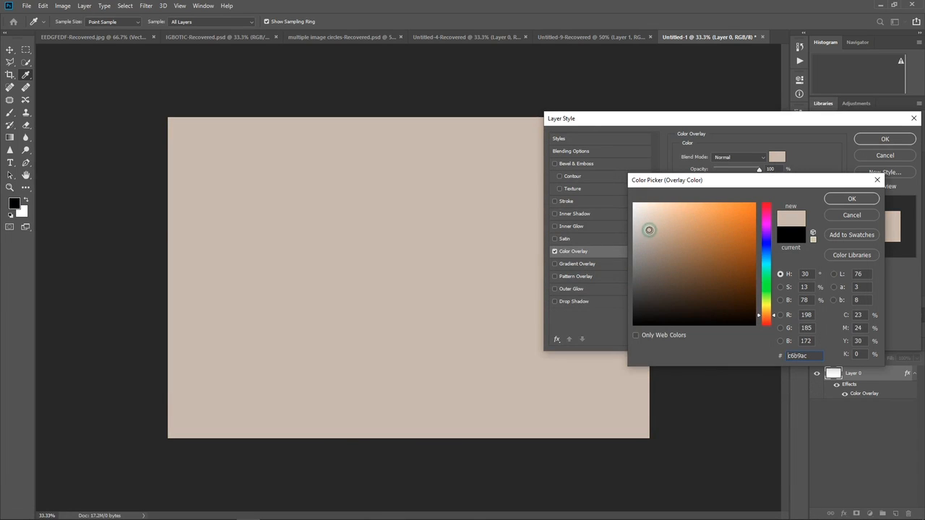
{"action": "left_click", "coordinate": [324, 512]}
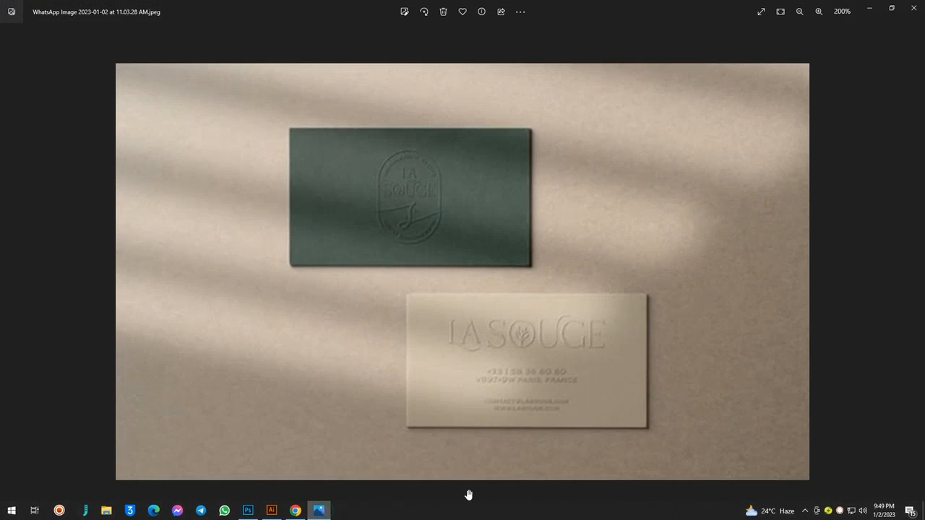
{"action": "left_click", "coordinate": [324, 516]}
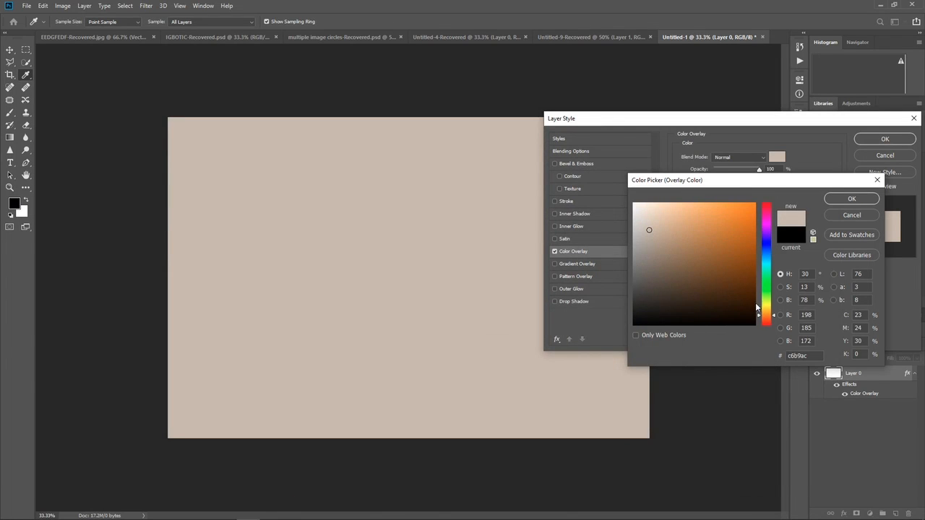
Set the background's overlay colour to the near-black green #010e00 and apply the layer style
{"action": "left_click", "coordinate": [769, 287]}
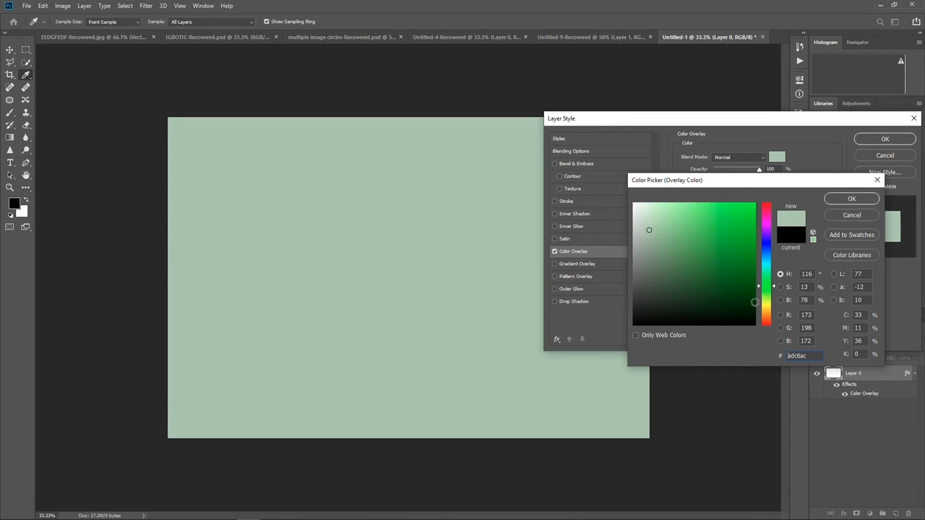
{"action": "left_click", "coordinate": [758, 315]}
{"action": "left_click", "coordinate": [758, 318]}
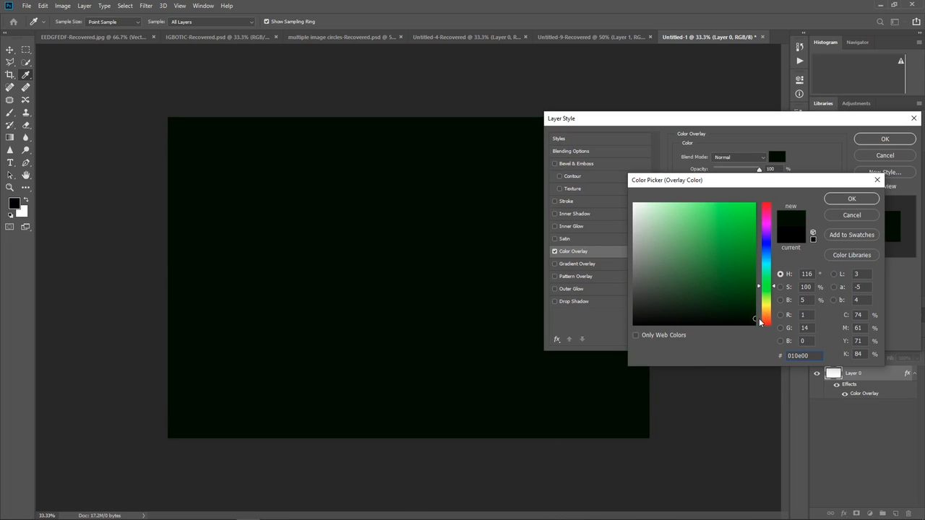
{"action": "left_click", "coordinate": [873, 201]}
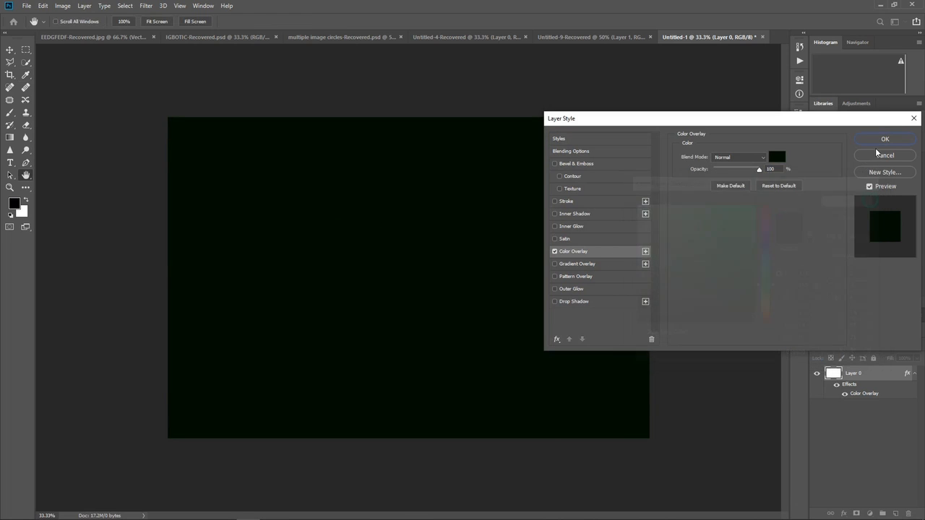
{"action": "left_click", "coordinate": [867, 140]}
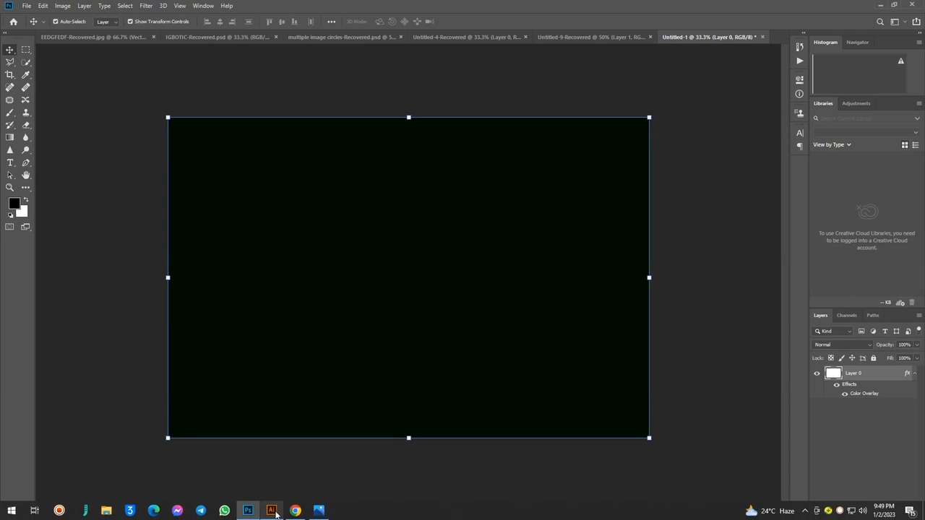
{"action": "left_click", "coordinate": [270, 510]}
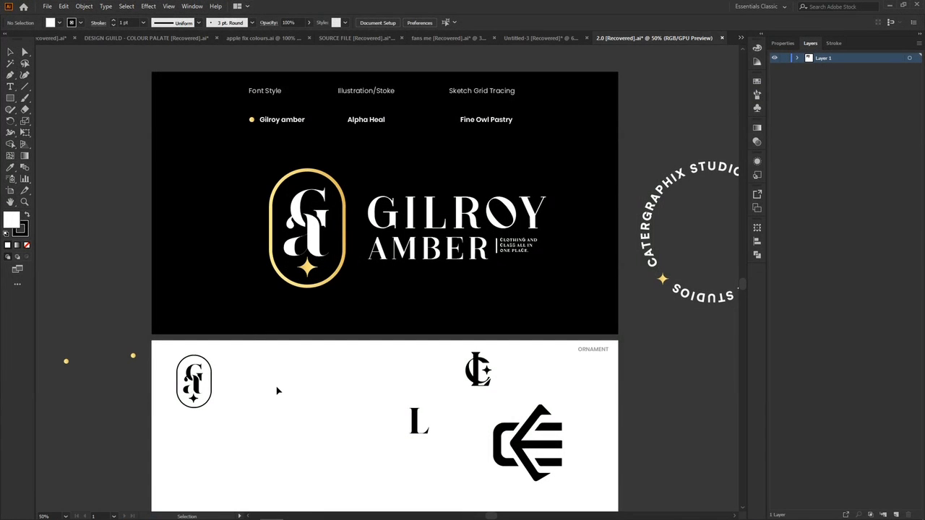
{"action": "scroll", "coordinate": [278, 387], "scroll_direction": "down", "scroll_amount": 4}
{"action": "mouse_move", "coordinate": [264, 514]}
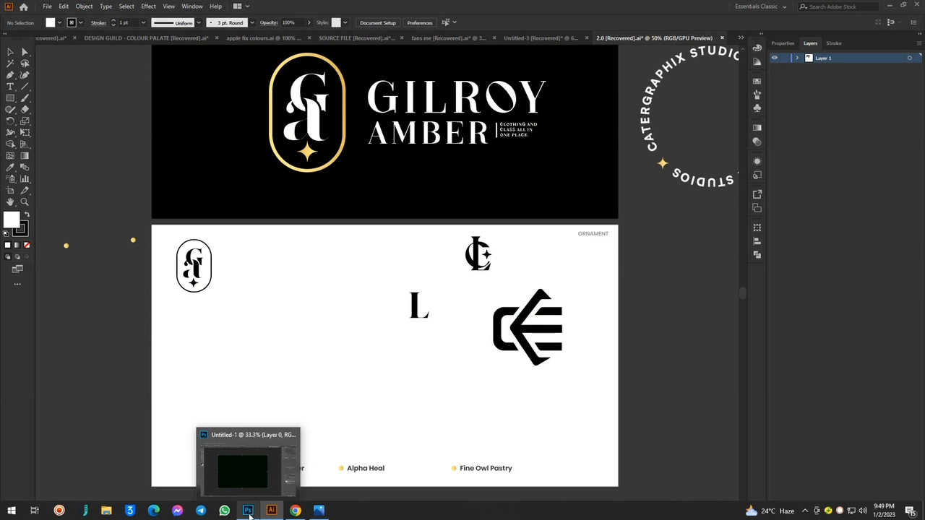
{"action": "left_click", "coordinate": [249, 511]}
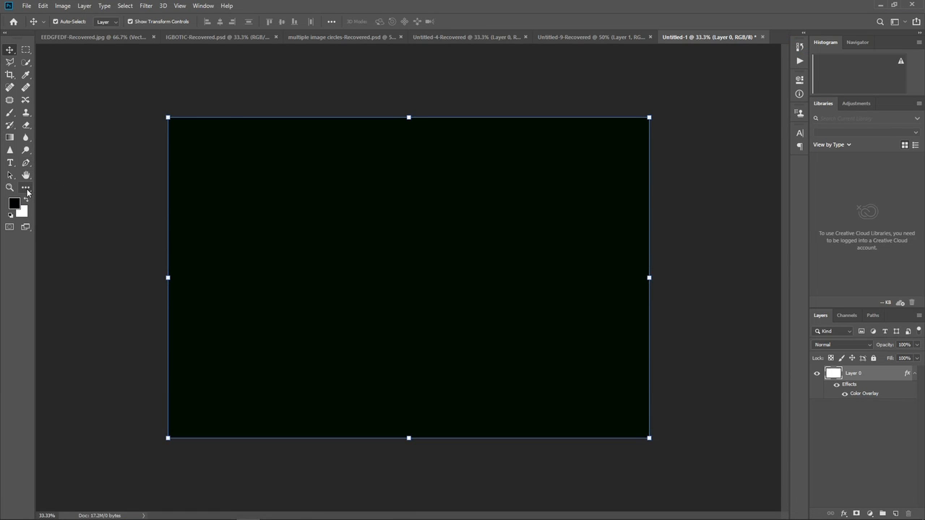
Draw a landscape rectangle shape of about 1251 × 733 px slightly left of the canvas centre
{"action": "left_click", "coordinate": [26, 190]}
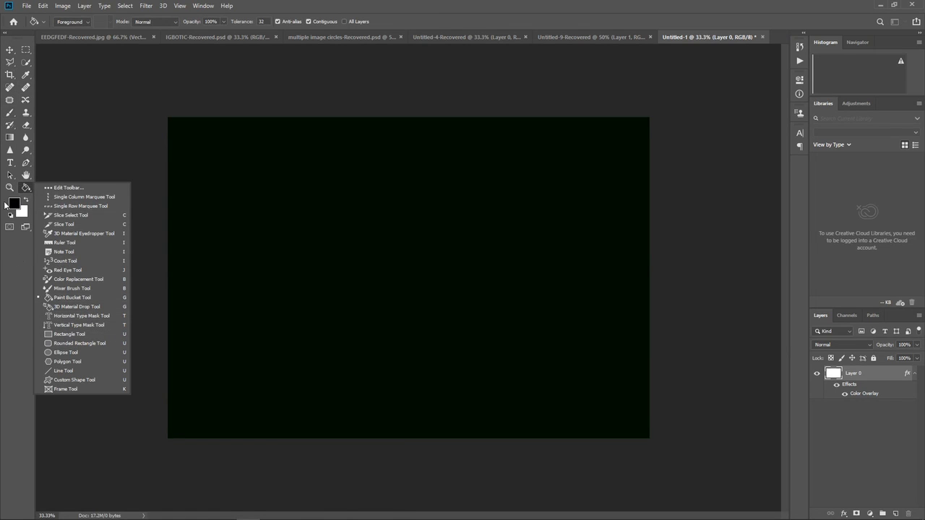
{"action": "left_click", "coordinate": [66, 334]}
{"action": "left_click_drag", "start_coordinate": [258, 198], "coordinate": [459, 316]}
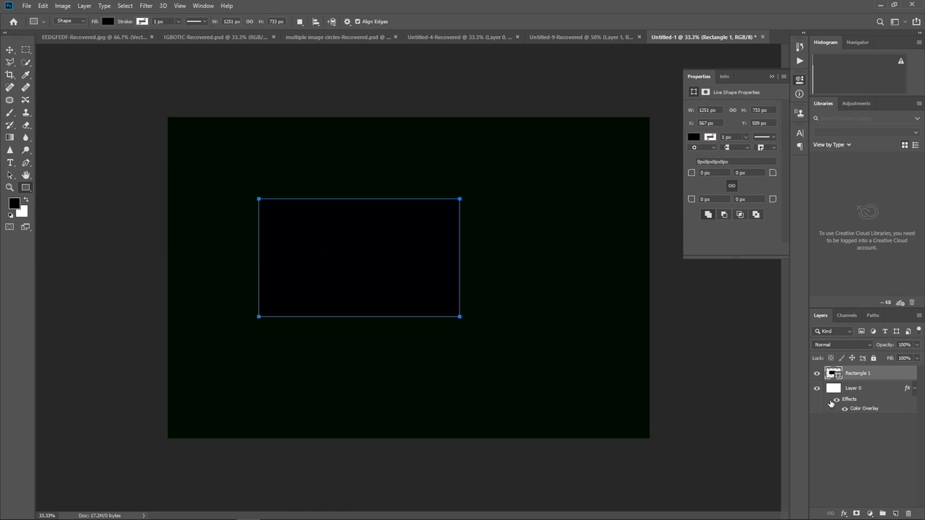
Add a Color Overlay effect to the rectangle layer and choose the dark green #041a03
{"action": "double_click", "coordinate": [905, 376]}
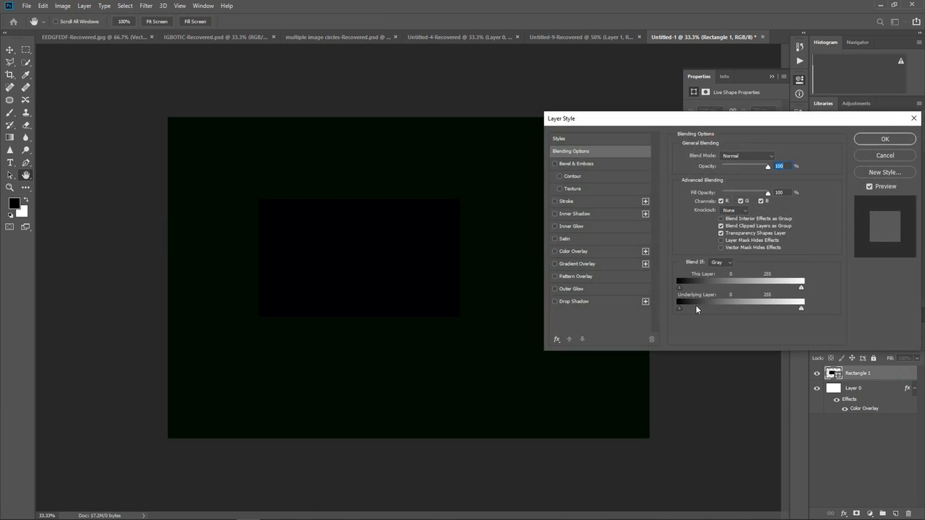
{"action": "left_click", "coordinate": [590, 251]}
{"action": "left_click", "coordinate": [778, 157]}
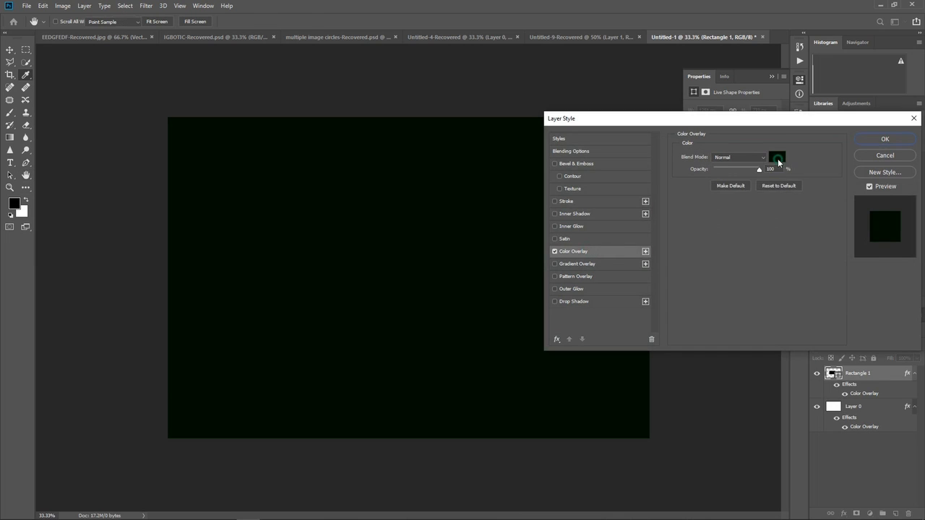
{"action": "left_click_drag", "start_coordinate": [754, 318], "coordinate": [745, 309]}
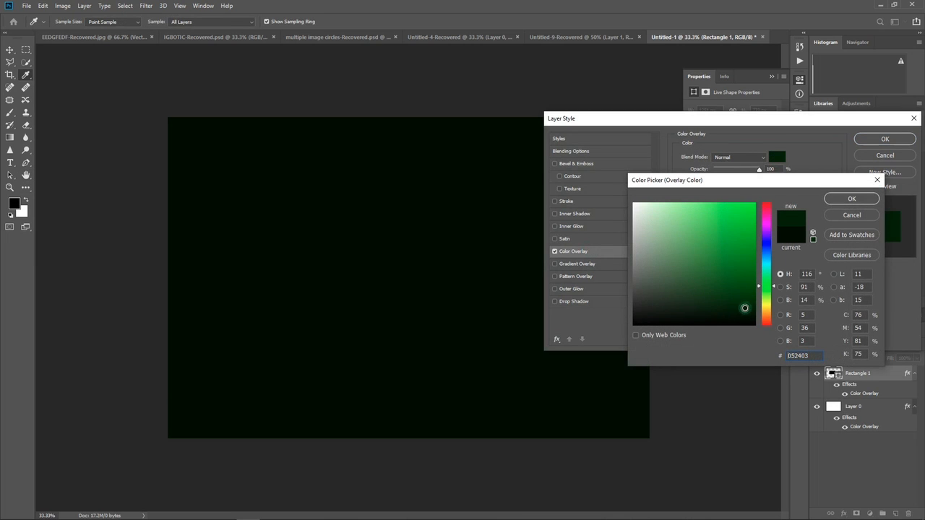
{"action": "left_click", "coordinate": [752, 314]}
{"action": "left_click", "coordinate": [744, 313]}
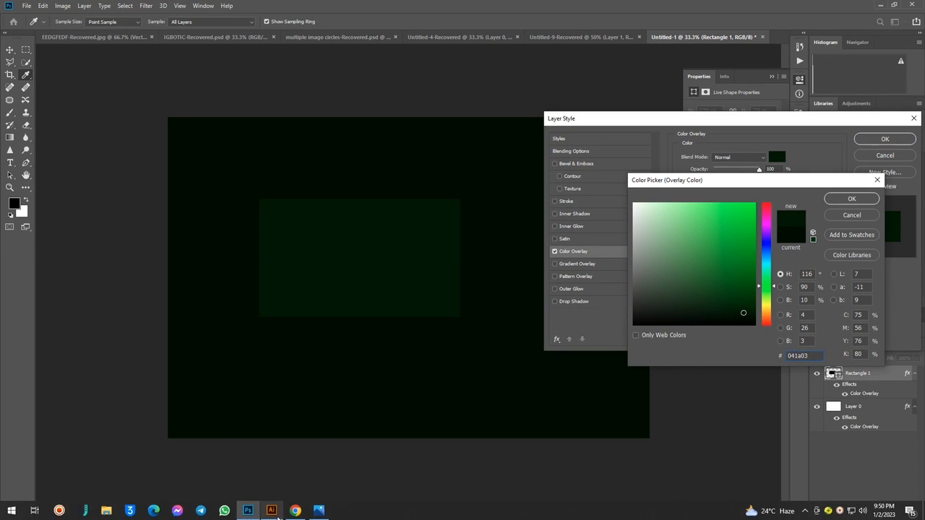
Check the card colour against the reference image, set the rectangle's overlay to the brighter green #042f16 and apply the style
{"action": "left_click", "coordinate": [314, 512]}
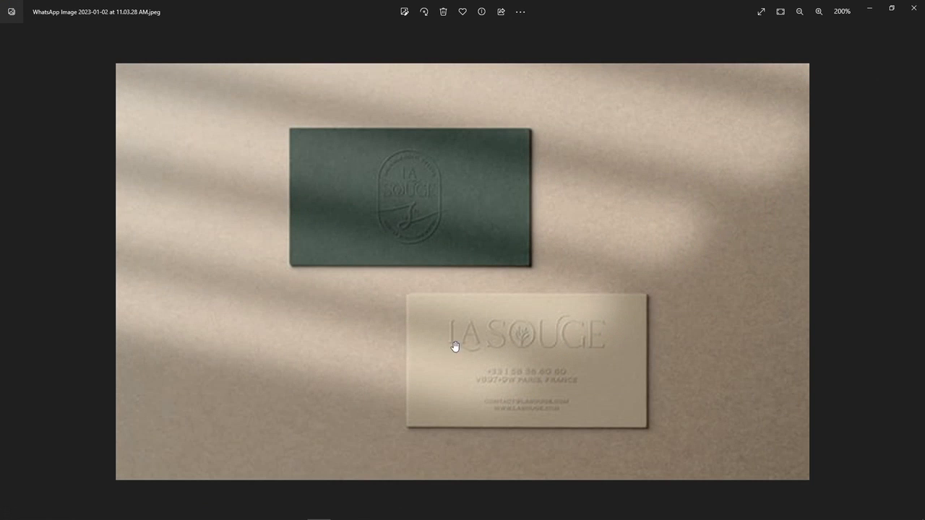
{"action": "left_click", "coordinate": [870, 8]}
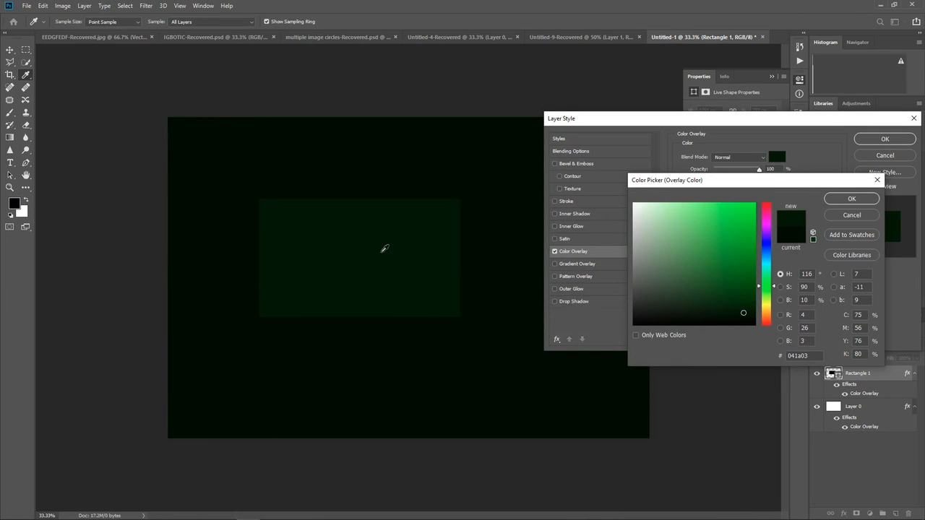
{"action": "mouse_move", "coordinate": [744, 312]}
{"action": "left_mouse_down"}
{"action": "mouse_move", "coordinate": [767, 275]}
{"action": "mouse_move", "coordinate": [743, 314]}
{"action": "mouse_move", "coordinate": [744, 302]}
{"action": "left_mouse_up"}
{"action": "left_click", "coordinate": [767, 291]}
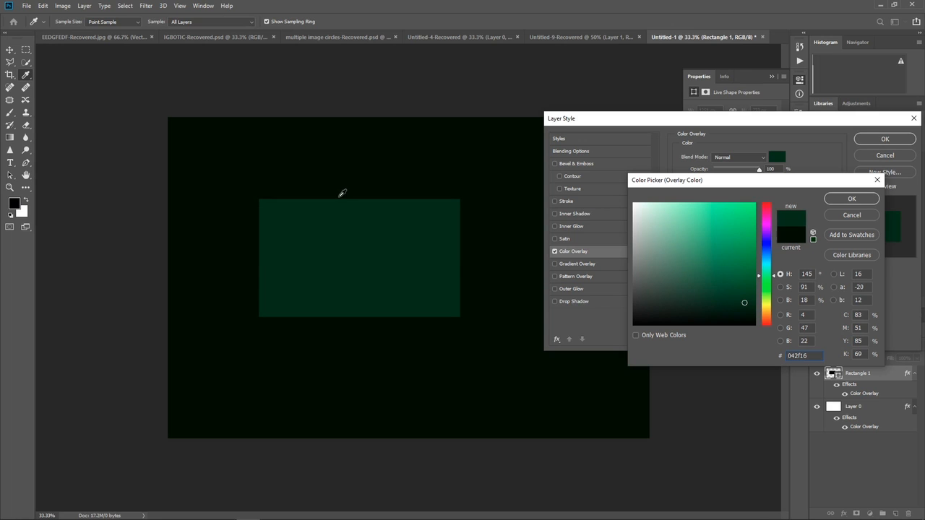
{"action": "left_click", "coordinate": [843, 201]}
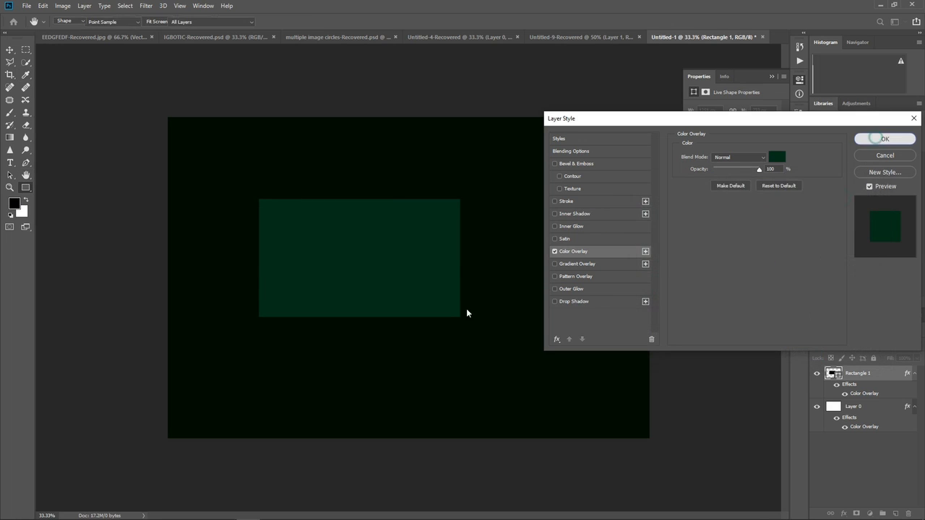
{"action": "key", "text": "Return"}
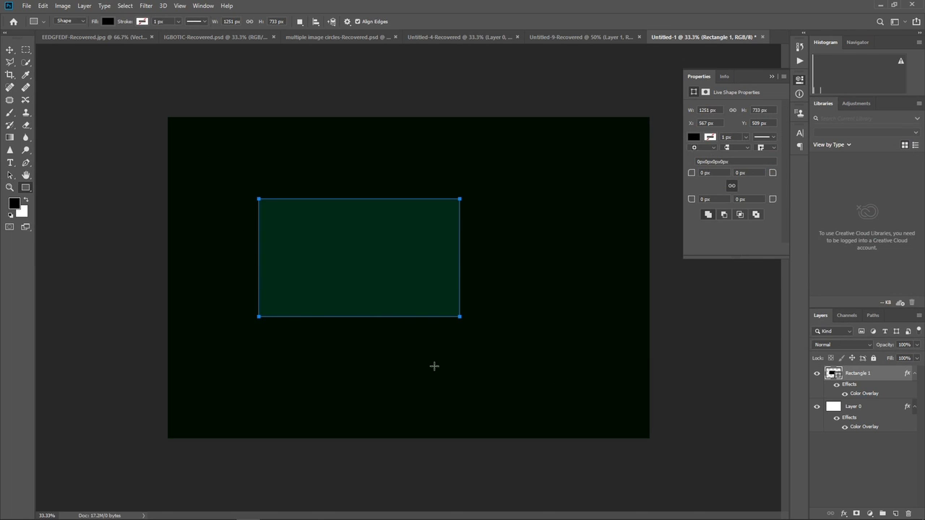
Change the background layer's Color Overlay to the beige #d1c0ab and apply the layer style
{"action": "double_click", "coordinate": [889, 410]}
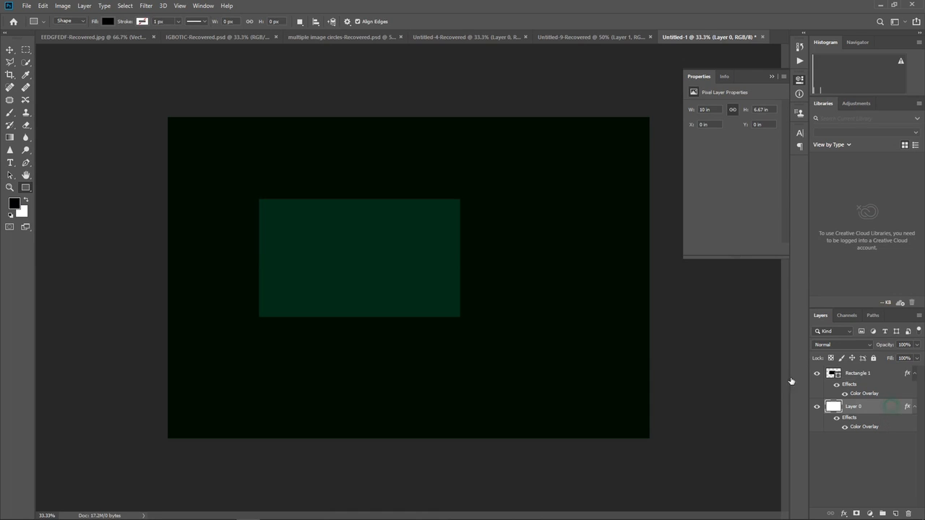
{"action": "left_click", "coordinate": [580, 252]}
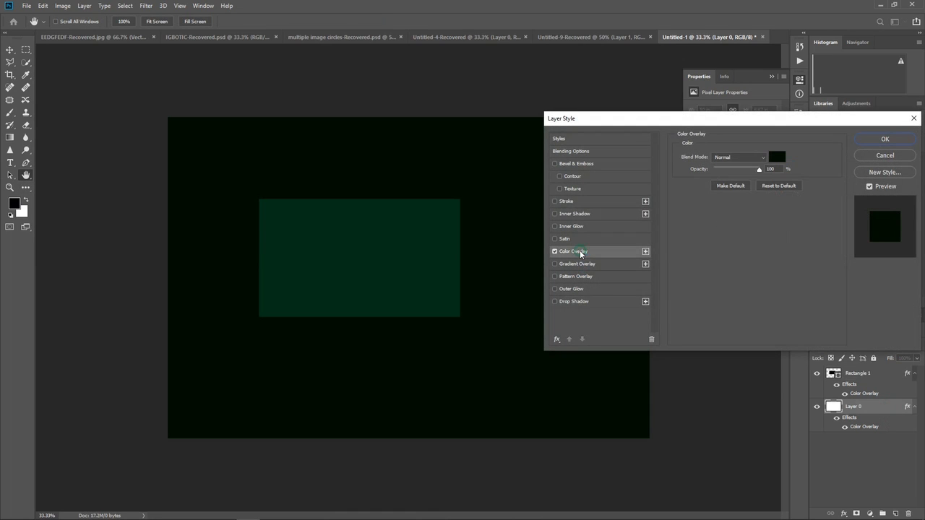
{"action": "left_click", "coordinate": [776, 157]}
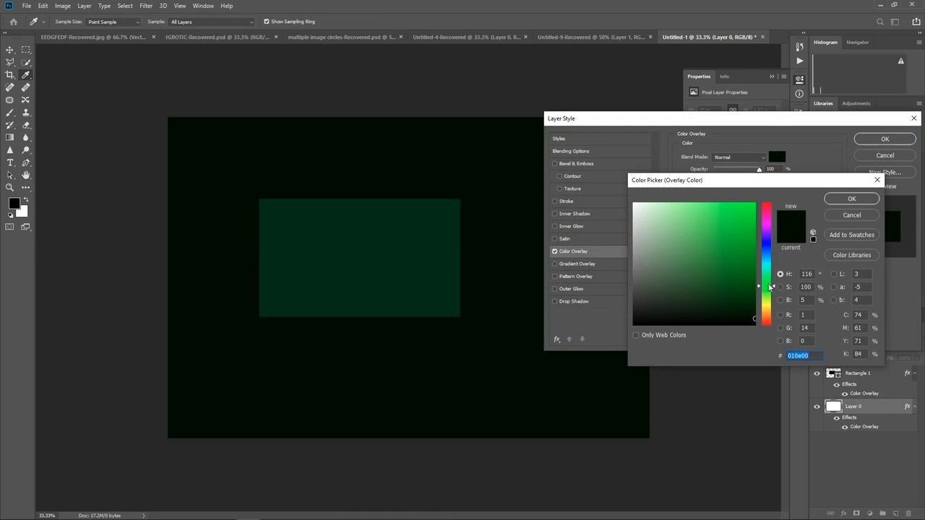
{"action": "left_click", "coordinate": [767, 315]}
{"action": "left_click", "coordinate": [660, 206]}
{"action": "left_click_drag", "start_coordinate": [659, 207], "coordinate": [654, 225]}
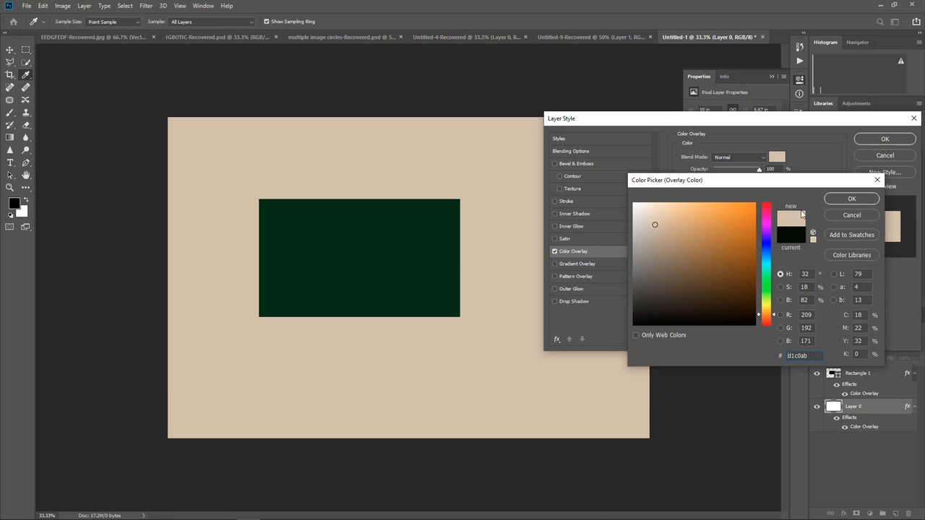
{"action": "left_click", "coordinate": [854, 199]}
{"action": "left_click", "coordinate": [885, 139]}
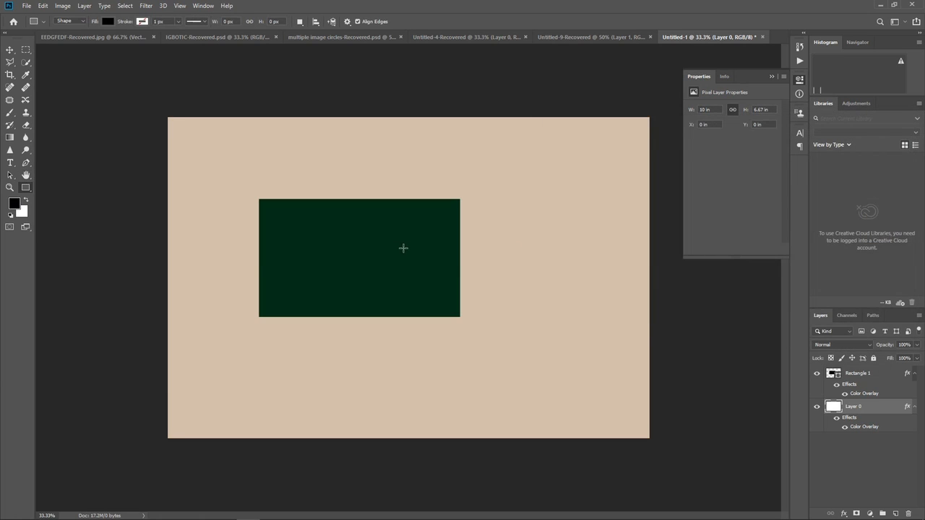
Move the green card towards the canvas's upper left to about X 489 px, Y 311 px, following the reference layout
{"action": "left_click", "coordinate": [10, 49]}
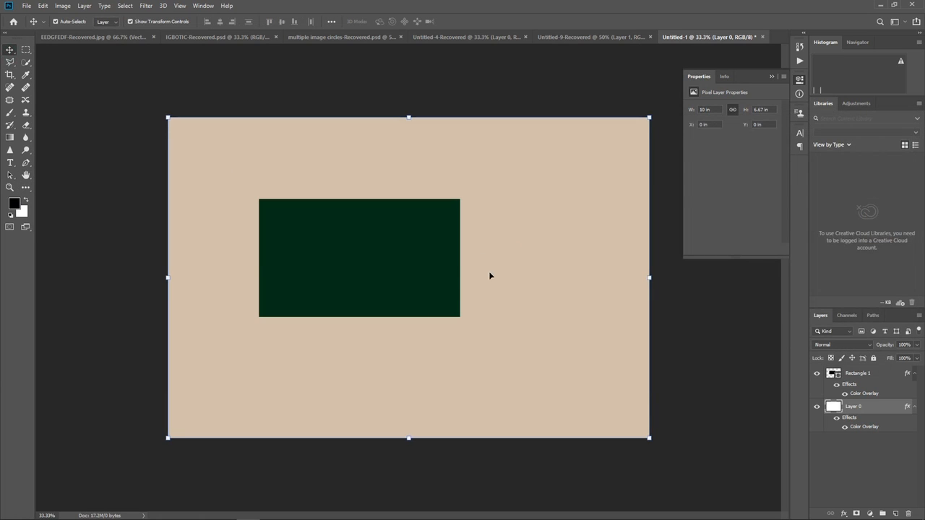
{"action": "left_click_drag", "start_coordinate": [424, 303], "coordinate": [417, 293]}
{"action": "left_click", "coordinate": [318, 511]}
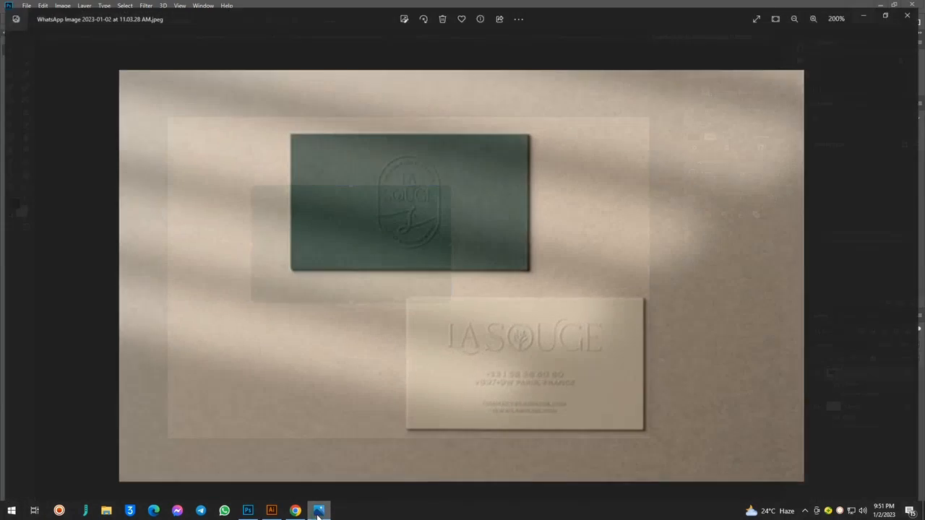
{"action": "left_click", "coordinate": [319, 511]}
{"action": "left_click_drag", "start_coordinate": [373, 230], "coordinate": [367, 211]}
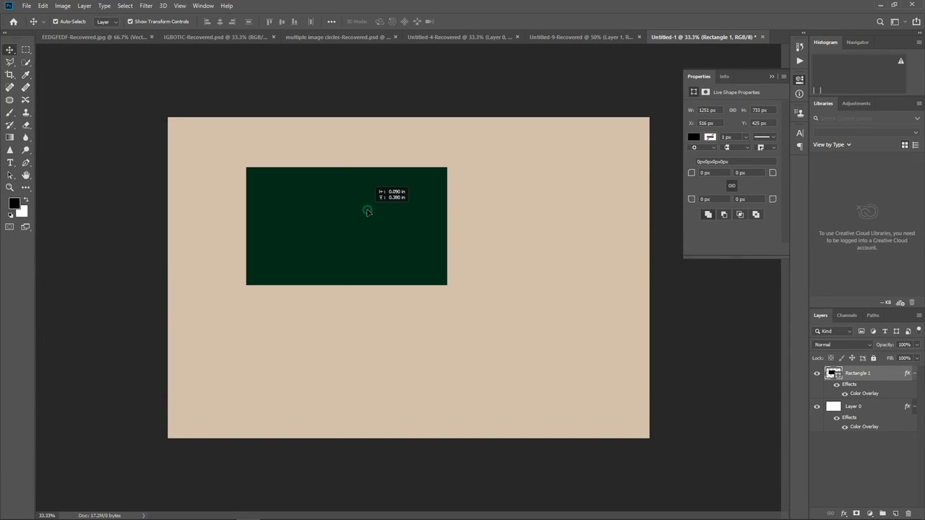
Duplicate the green card and place the copy diagonally below it at about X 1317 px, Y 1132 px
{"action": "left_click", "coordinate": [514, 249]}
{"action": "left_click", "coordinate": [358, 232]}
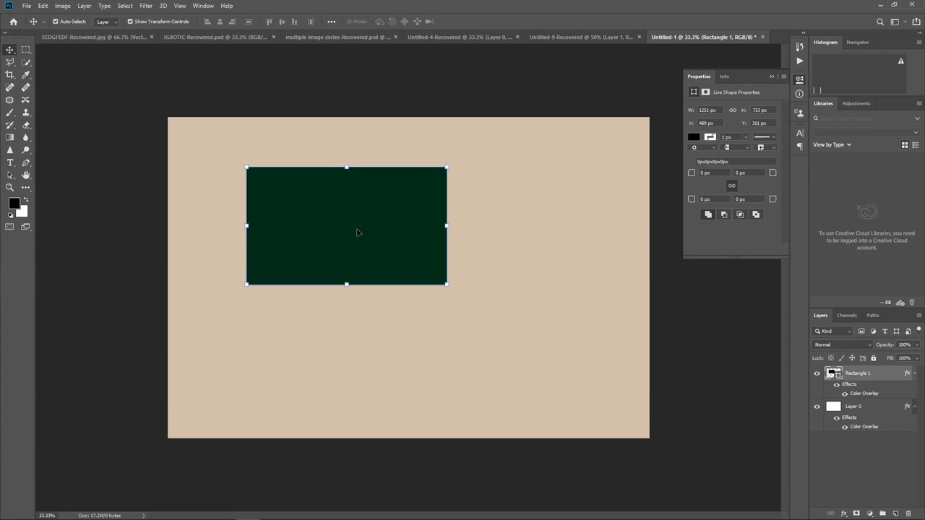
{"action": "left_click_drag", "start_coordinate": [336, 215], "coordinate": [468, 347]}
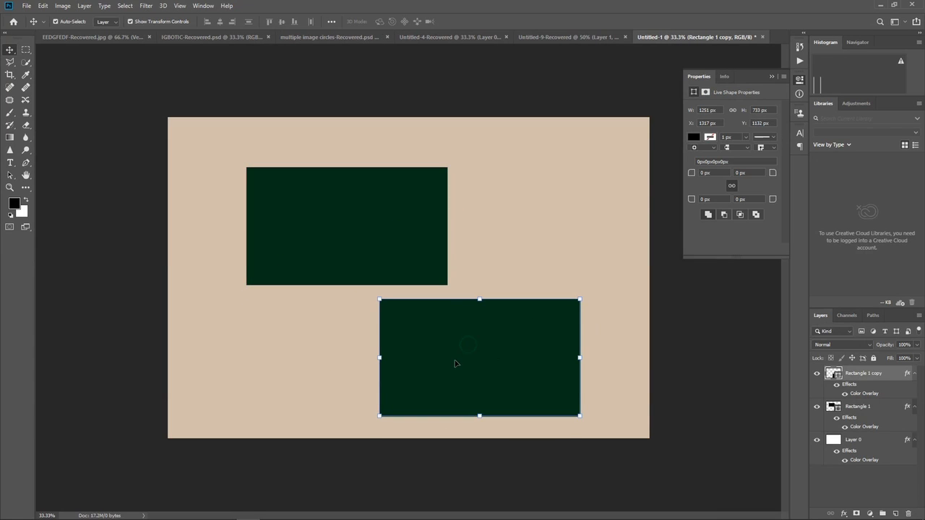
Sample the background beige for the duplicate card's Color Overlay, darken it to #c2a98a and compare with the reference image
{"action": "double_click", "coordinate": [898, 373]}
{"action": "left_click", "coordinate": [607, 251]}
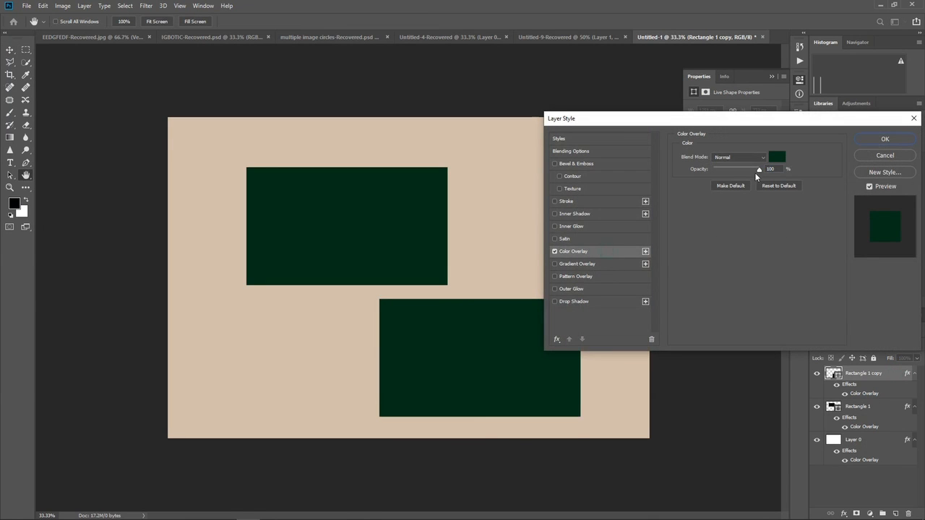
{"action": "left_click", "coordinate": [778, 156]}
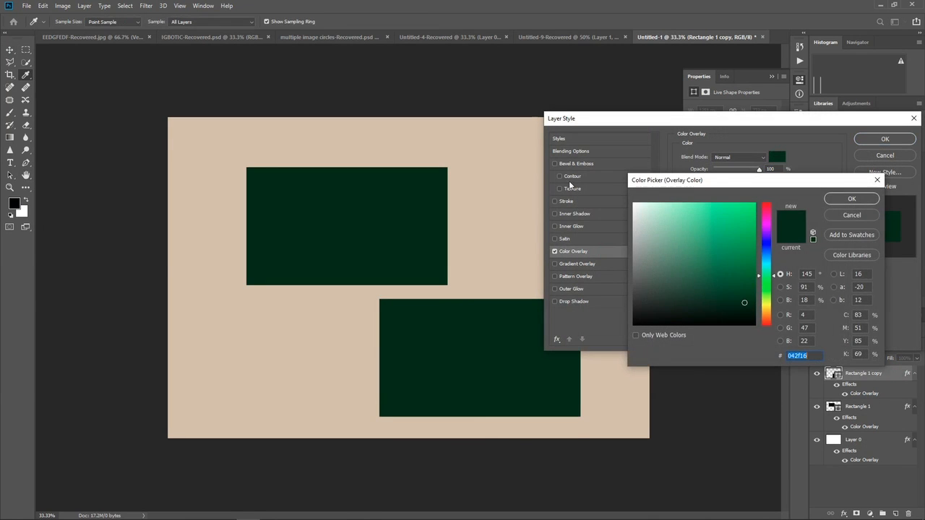
{"action": "left_click", "coordinate": [500, 174]}
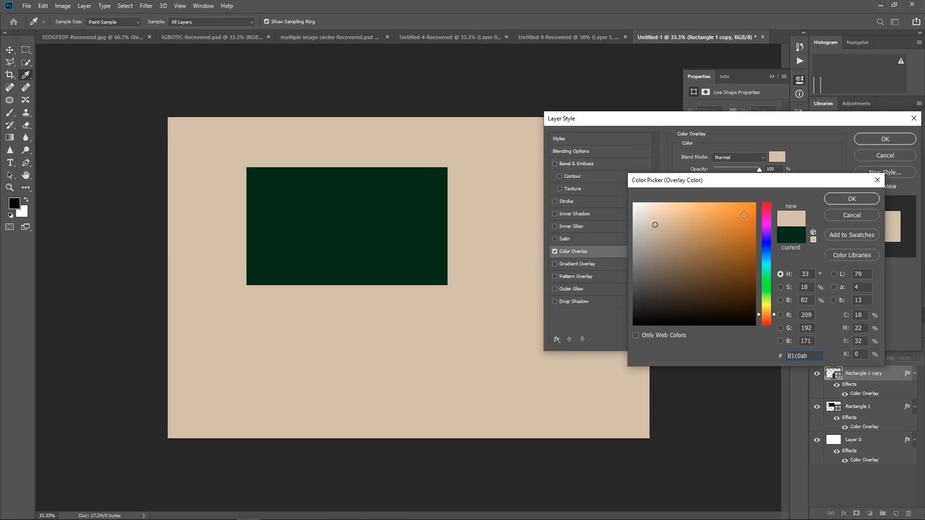
{"action": "left_click", "coordinate": [668, 232]}
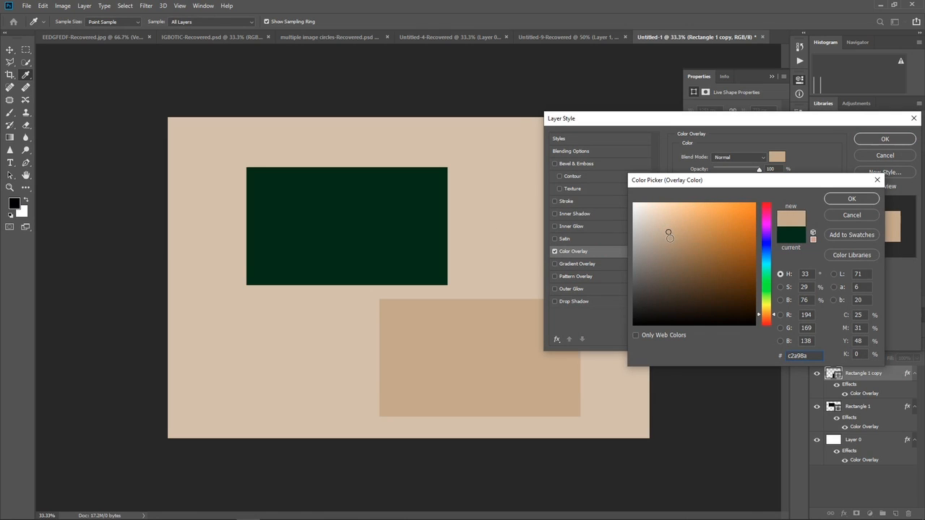
{"action": "left_click", "coordinate": [319, 512]}
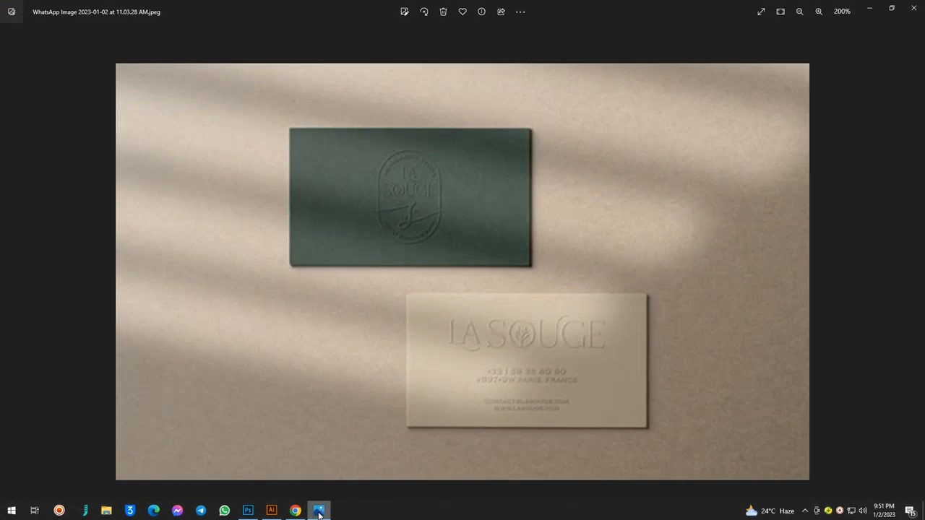
{"action": "left_click", "coordinate": [319, 512]}
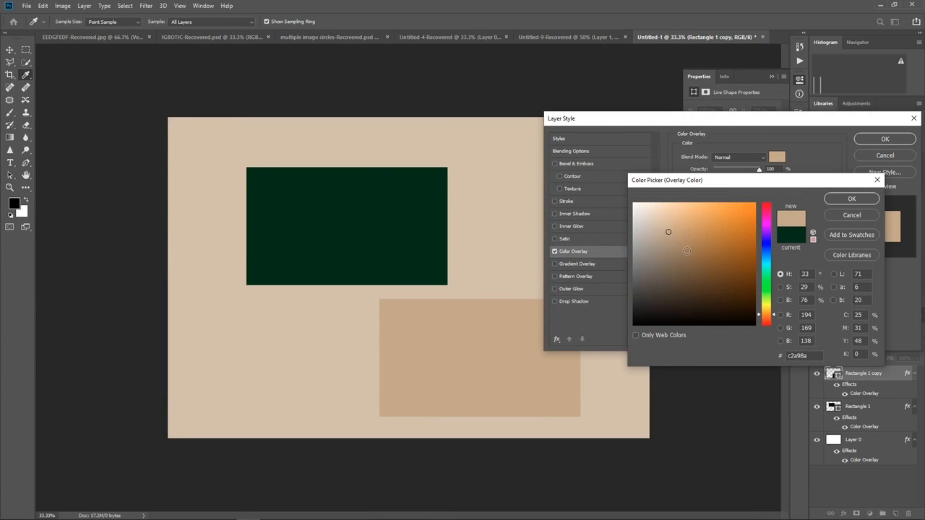
Try the lighter beige #e9d6bf as the duplicate card's overlay colour and compare it with the reference image
{"action": "left_click", "coordinate": [657, 219]}
{"action": "left_click", "coordinate": [655, 213]}
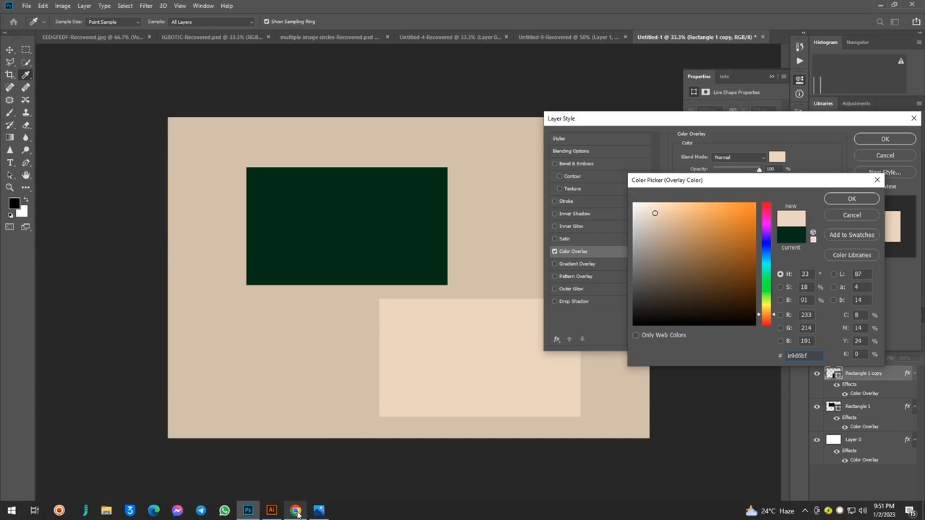
{"action": "left_click", "coordinate": [321, 512]}
{"action": "left_click", "coordinate": [320, 513]}
Set the duplicate card's overlay colour to the pale cream #e4d6c4 and apply the layer style
{"action": "left_click", "coordinate": [647, 223]}
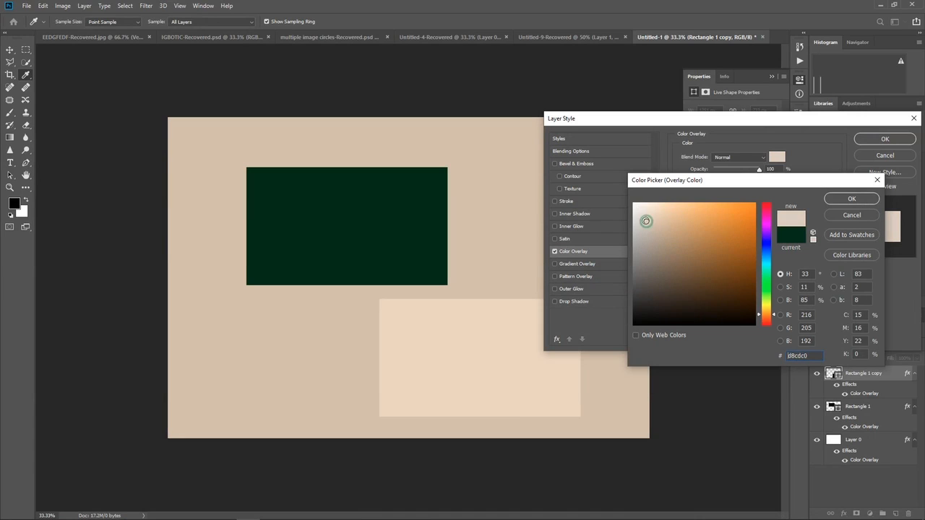
{"action": "left_click", "coordinate": [643, 215]}
{"action": "left_click", "coordinate": [645, 213]}
{"action": "left_click", "coordinate": [645, 209]}
{"action": "left_click", "coordinate": [650, 211]}
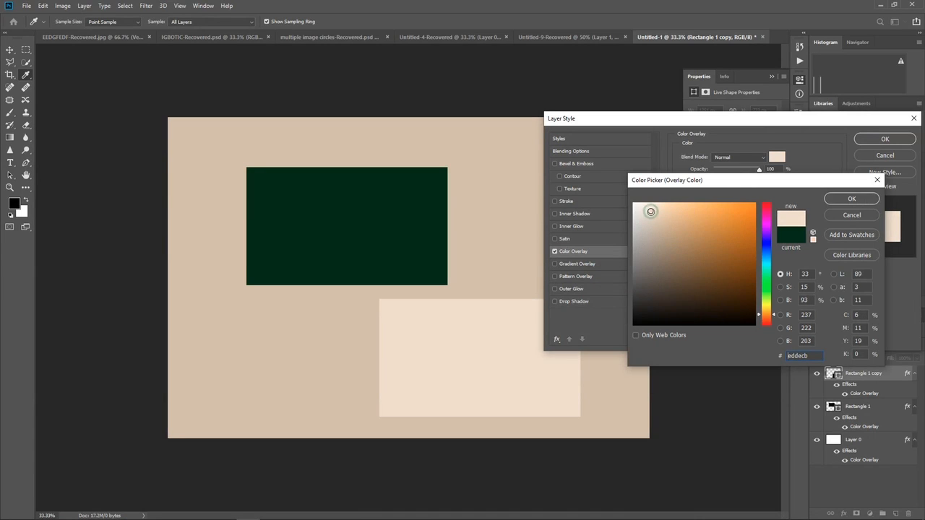
{"action": "left_click", "coordinate": [650, 215]}
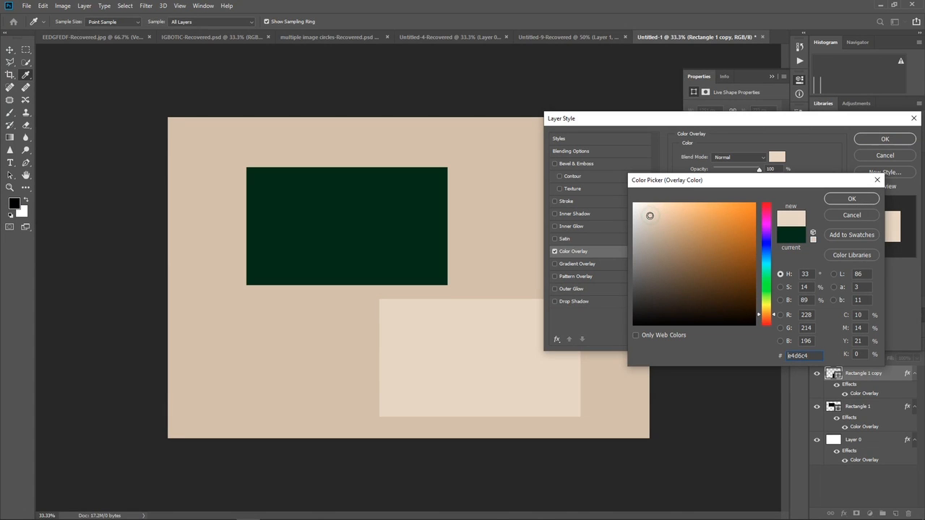
{"action": "left_click", "coordinate": [852, 200]}
{"action": "left_click", "coordinate": [883, 138]}
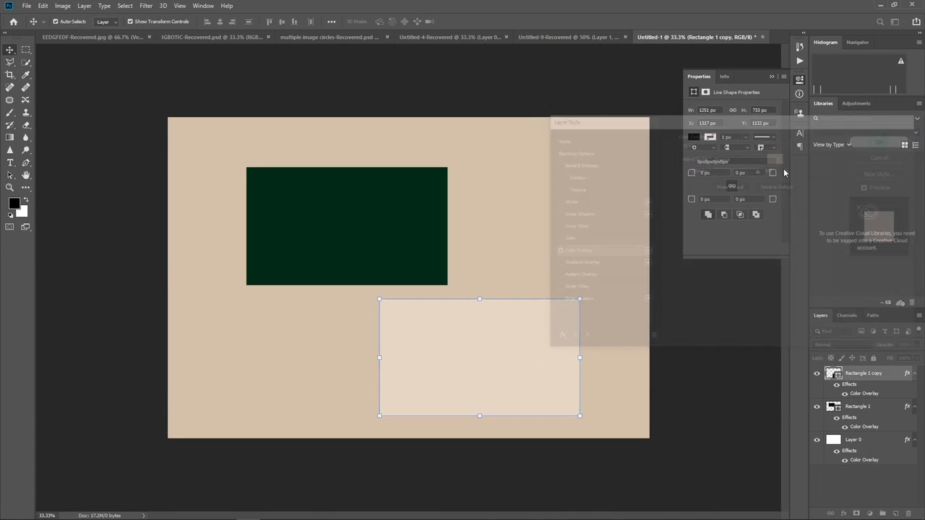
Darken the background layer's Color Overlay to the taupe #baa996, apply the layer style and deselect the layer
{"action": "left_click", "coordinate": [541, 174]}
{"action": "double_click", "coordinate": [893, 444]}
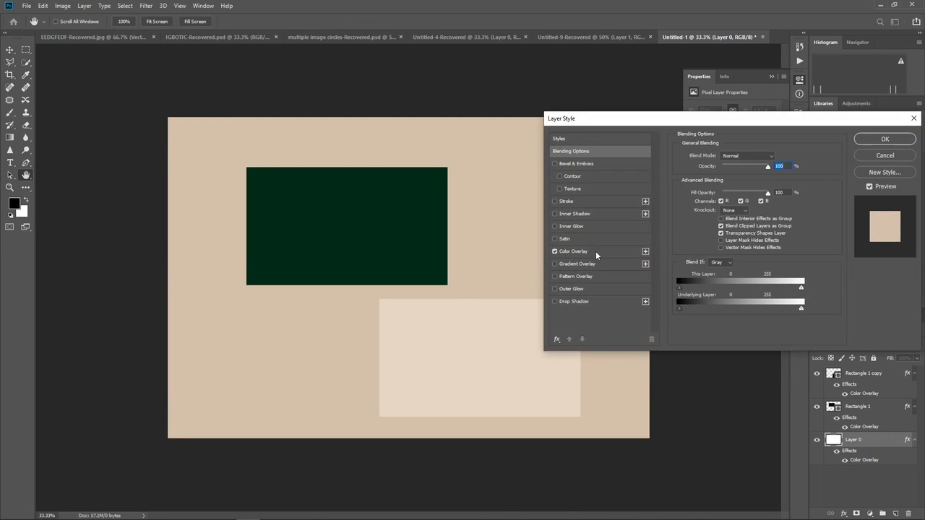
{"action": "left_click", "coordinate": [596, 253]}
{"action": "left_click", "coordinate": [777, 157]}
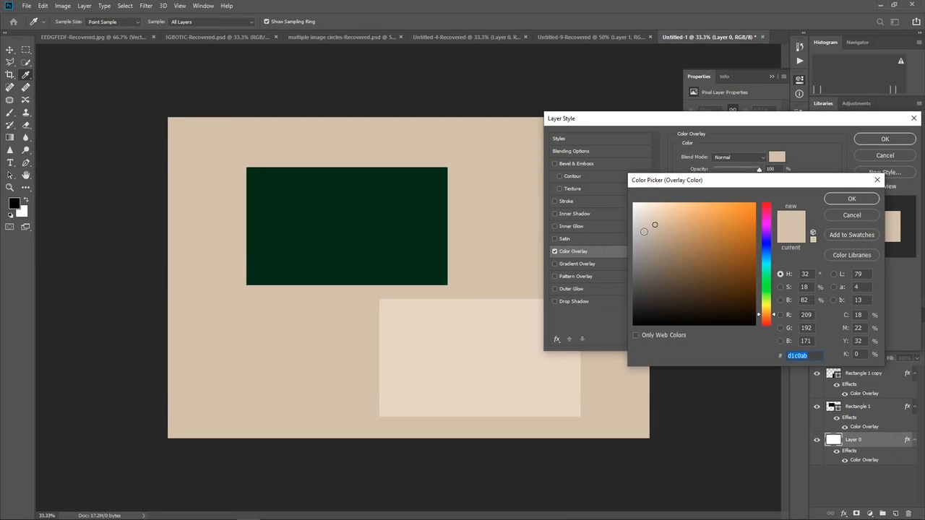
{"action": "left_click", "coordinate": [656, 236]}
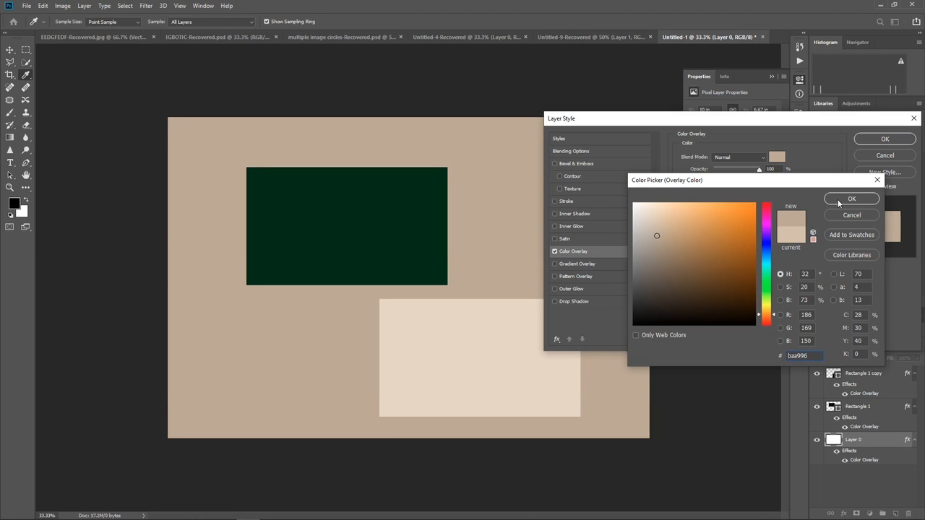
{"action": "left_click", "coordinate": [839, 201]}
{"action": "left_click", "coordinate": [879, 138]}
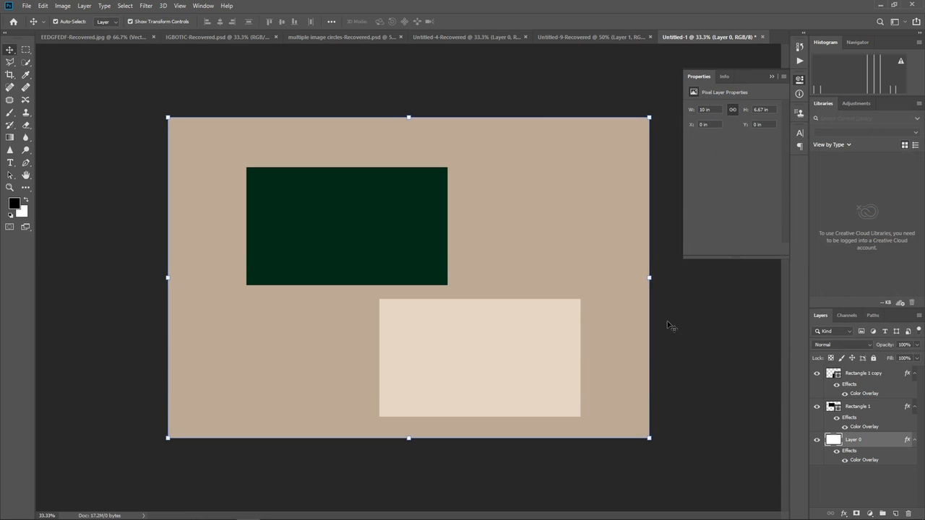
{"action": "left_click", "coordinate": [706, 343]}
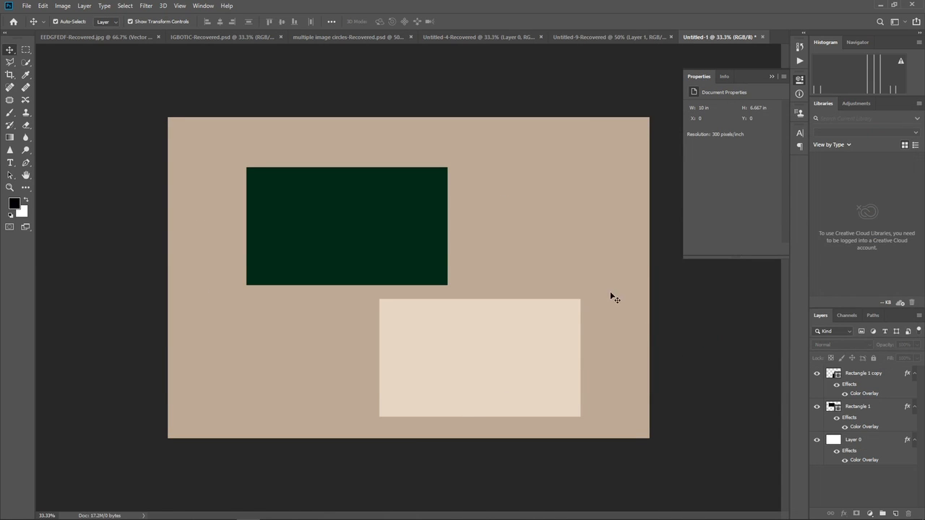
Copy the oval GA monogram from Illustrator into the Photoshop mockup as a smart object, scaled to about 77% over the green card
{"action": "left_click", "coordinate": [269, 512]}
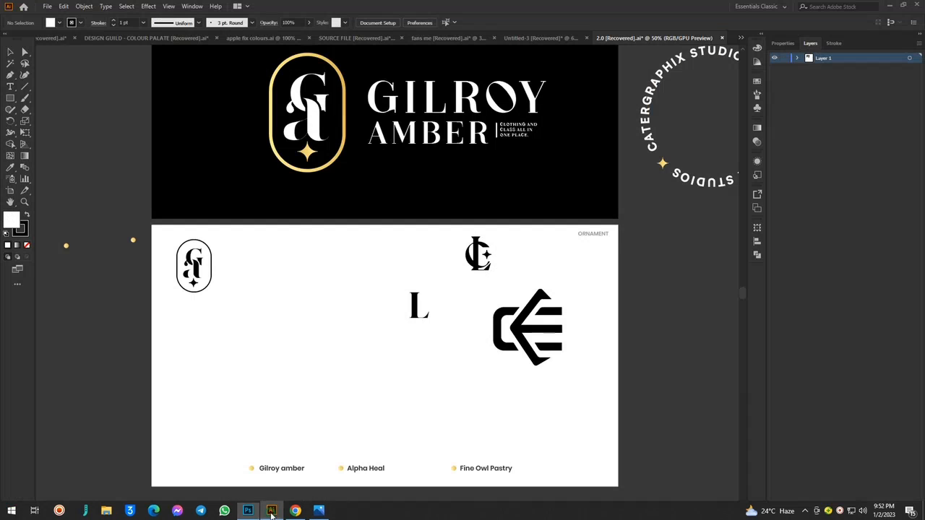
{"action": "scroll", "coordinate": [250, 78], "scroll_direction": "up", "scroll_amount": 2}
{"action": "left_click_drag", "start_coordinate": [248, 73], "coordinate": [354, 215]}
{"action": "left_click_drag", "start_coordinate": [315, 162], "coordinate": [367, 217]}
{"action": "left_click_drag", "start_coordinate": [367, 102], "coordinate": [368, 157]}
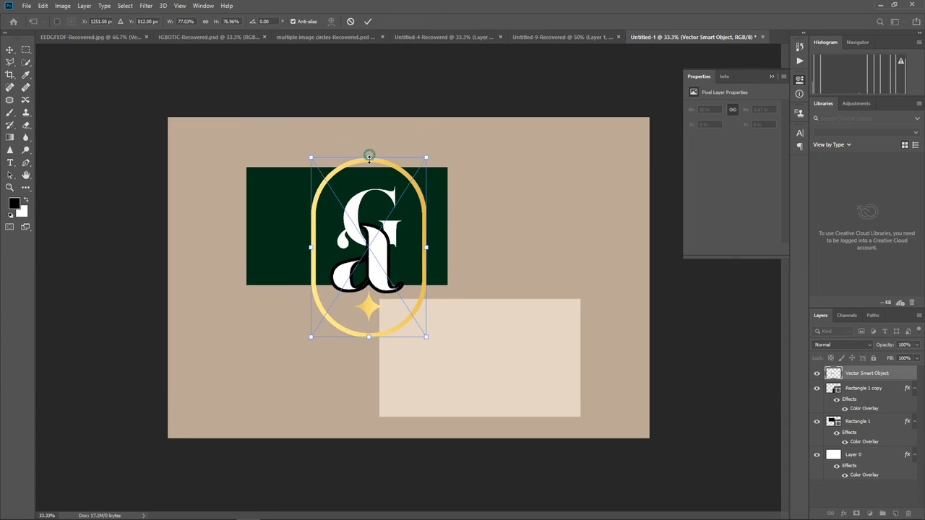
{"action": "key", "text": "Return"}
Switch to the Magic Eraser tool and rasterize the monogram's smart object layer
{"action": "left_click_drag", "start_coordinate": [26, 125], "coordinate": [55, 144]}
{"action": "left_click", "coordinate": [404, 238]}
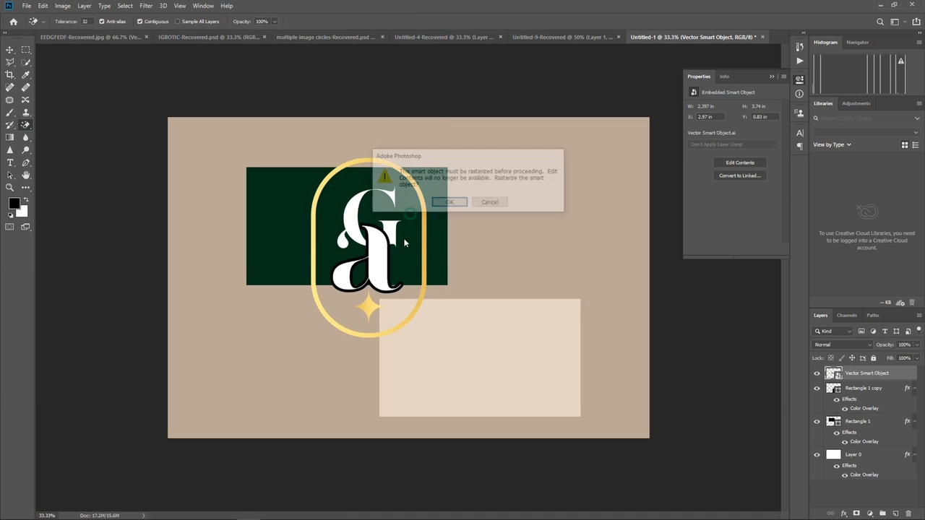
{"action": "left_click", "coordinate": [440, 202]}
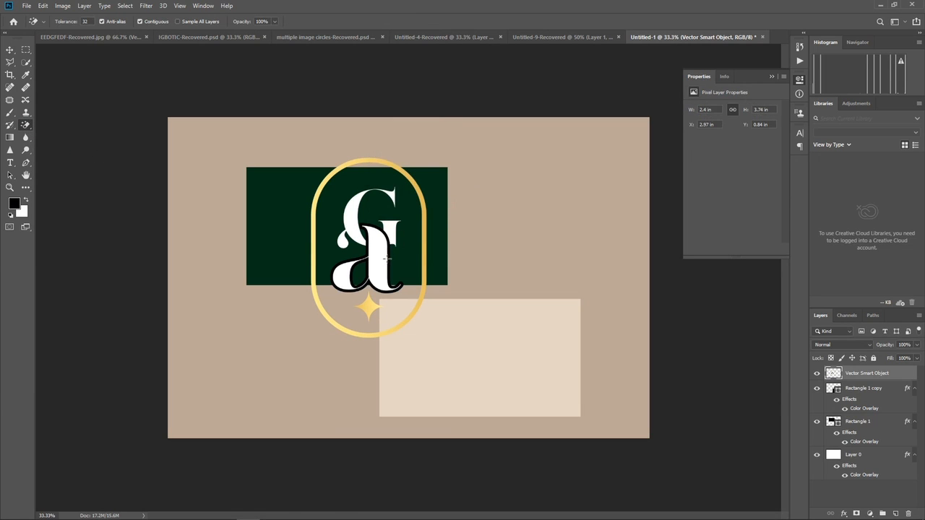
Erase the black outline around the monogram's lowercase letter with the Magic Eraser and switch to the Move tool
{"action": "left_click", "coordinate": [388, 253]}
{"action": "left_click", "coordinate": [354, 266]}
{"action": "left_click", "coordinate": [10, 49]}
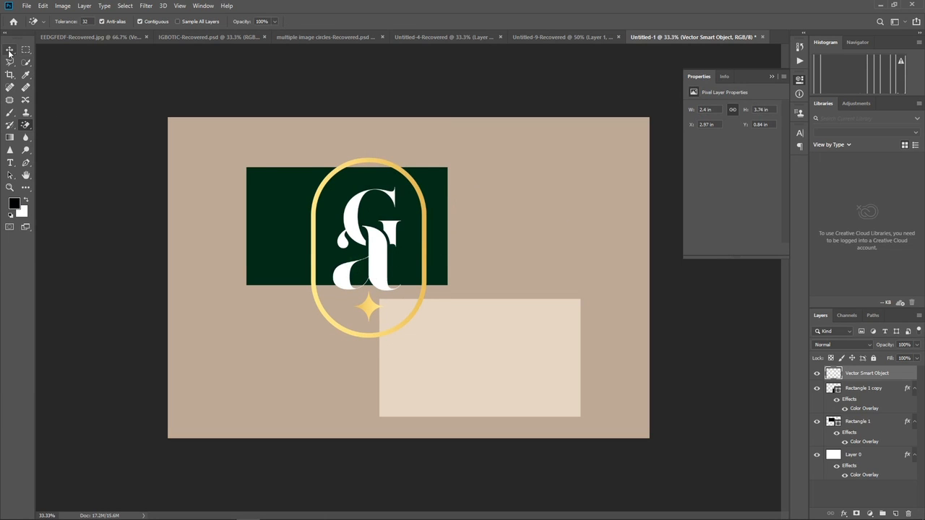
Scale the monogram to about 41%, centre it on the green card and commit the transform
{"action": "left_click_drag", "start_coordinate": [368, 157], "coordinate": [368, 258]}
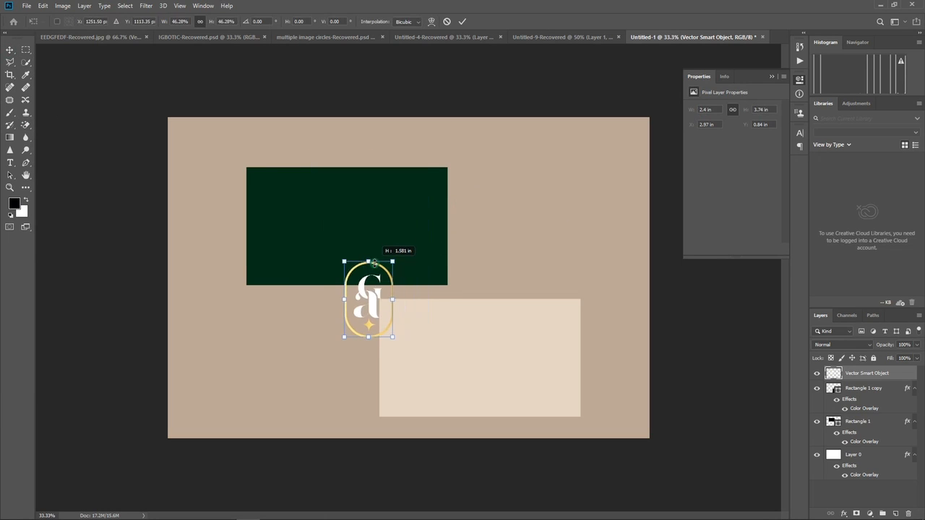
{"action": "left_click_drag", "start_coordinate": [371, 309], "coordinate": [347, 226]}
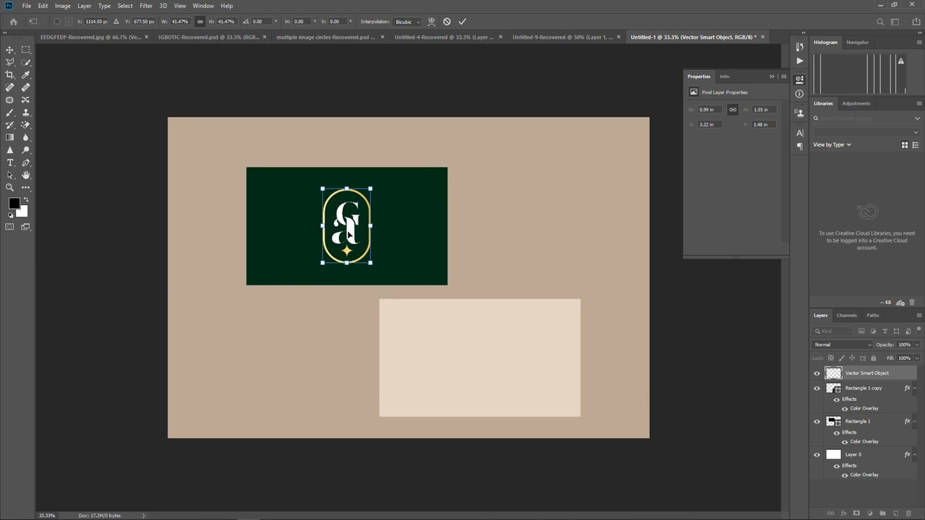
{"action": "key", "text": "ctrl+plus"}
{"action": "key", "text": "ctrl+plus"}
{"action": "scroll", "coordinate": [348, 235], "scroll_direction": "left", "scroll_amount": 1}
{"action": "scroll", "coordinate": [348, 235], "scroll_direction": "left", "scroll_amount": 2}
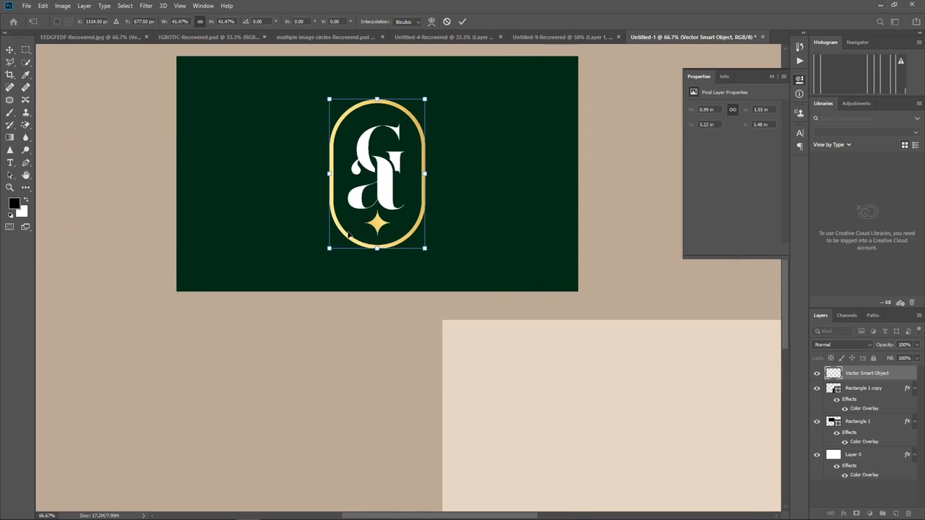
{"action": "left_click_drag", "start_coordinate": [385, 176], "coordinate": [382, 177]}
{"action": "key", "text": "ctrl+plus"}
{"action": "scroll", "coordinate": [381, 174], "scroll_direction": "up", "scroll_amount": 5}
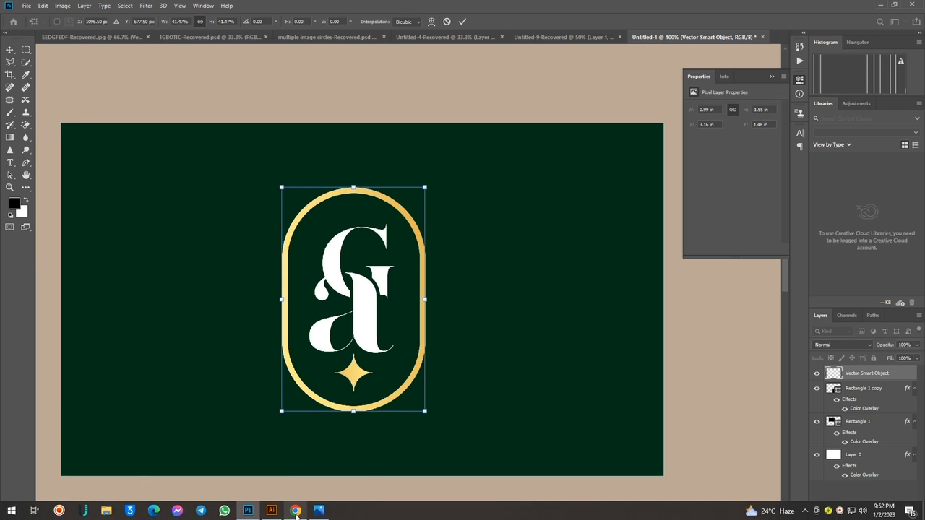
{"action": "left_click", "coordinate": [318, 516]}
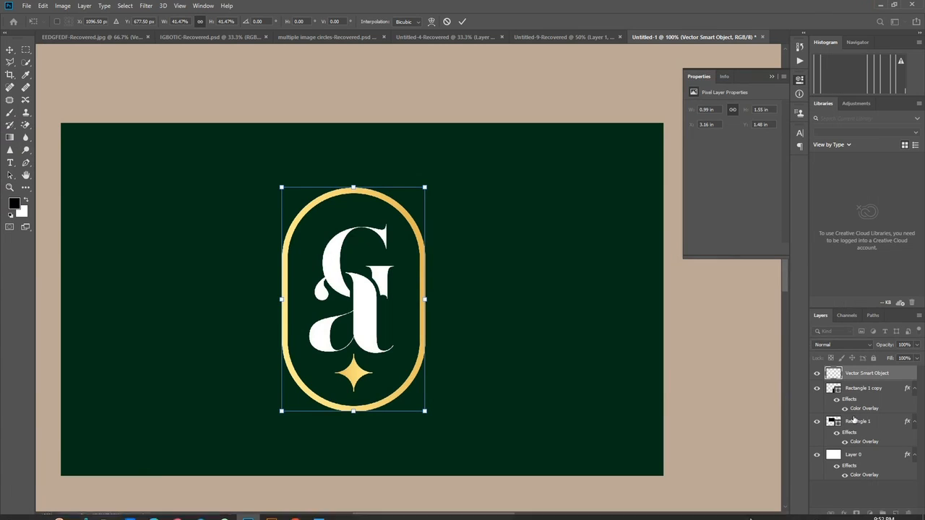
{"action": "left_click", "coordinate": [904, 377]}
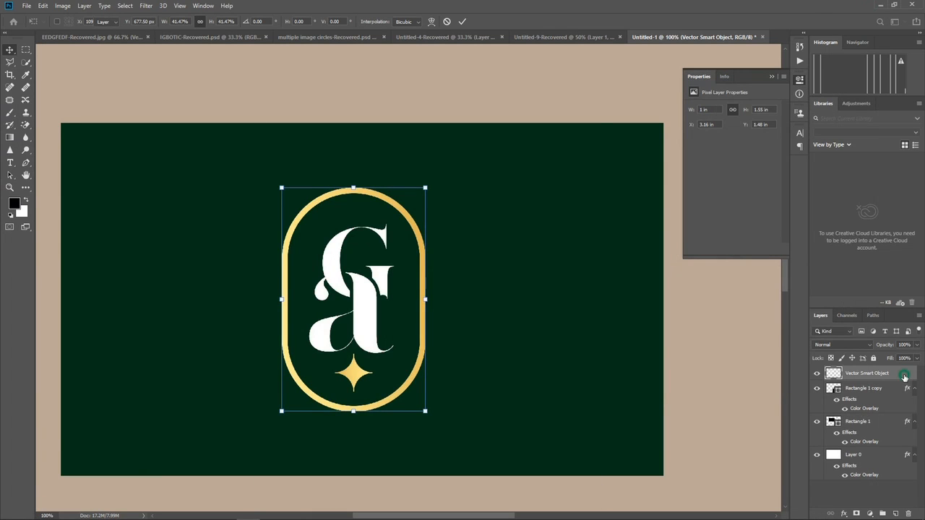
Add a Color Overlay to the monogram layer in the card's dark green #042f16
{"action": "double_click", "coordinate": [904, 377]}
{"action": "left_click", "coordinate": [573, 251]}
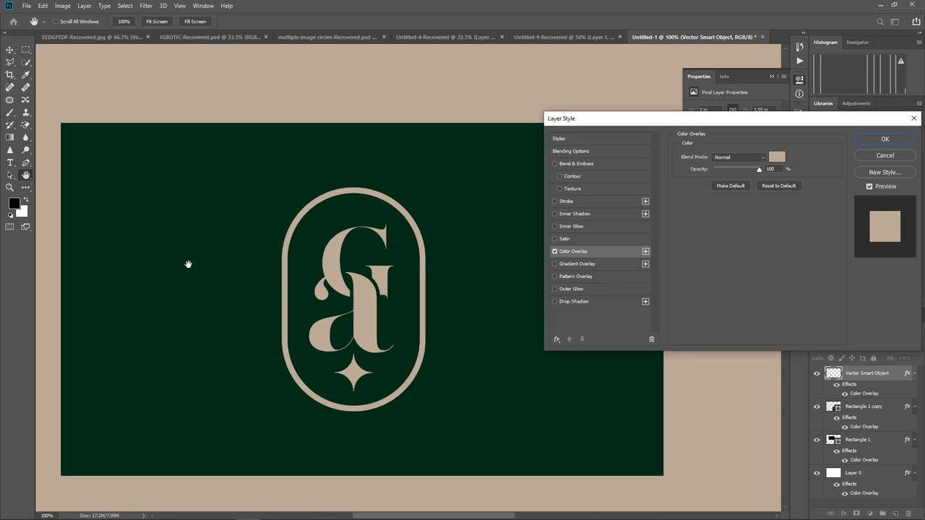
{"action": "left_click", "coordinate": [775, 158]}
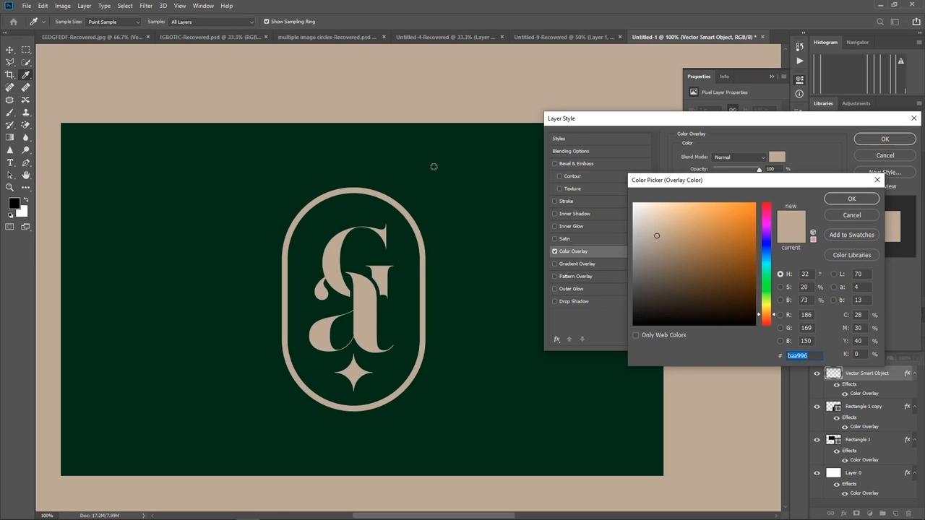
{"action": "left_click", "coordinate": [433, 167]}
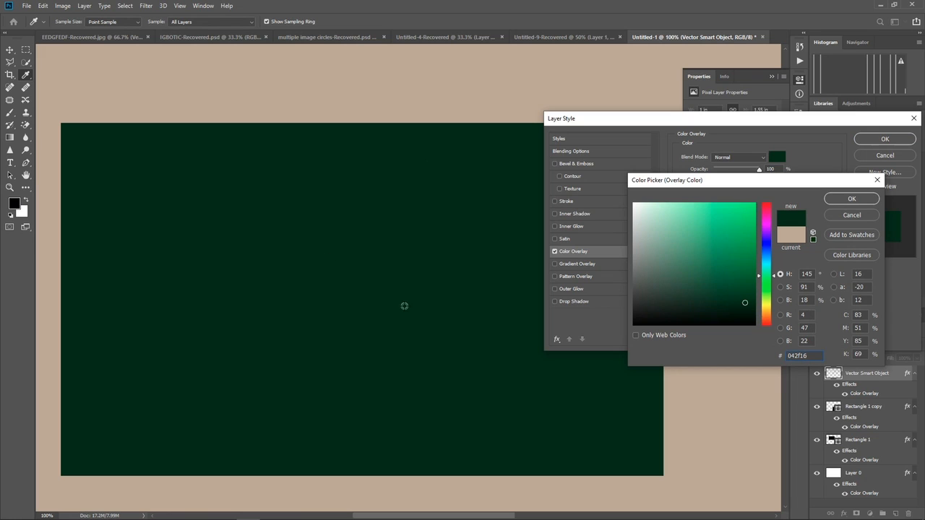
{"action": "left_click", "coordinate": [855, 199]}
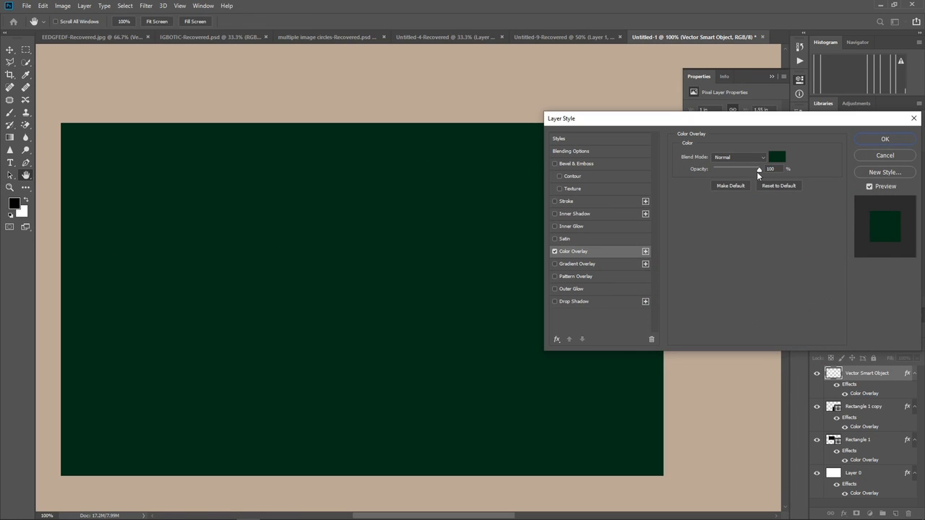
Enable Bevel & Emboss on the monogram layer as a smooth inner bevel with a depth of 25%
{"action": "left_click", "coordinate": [555, 164]}
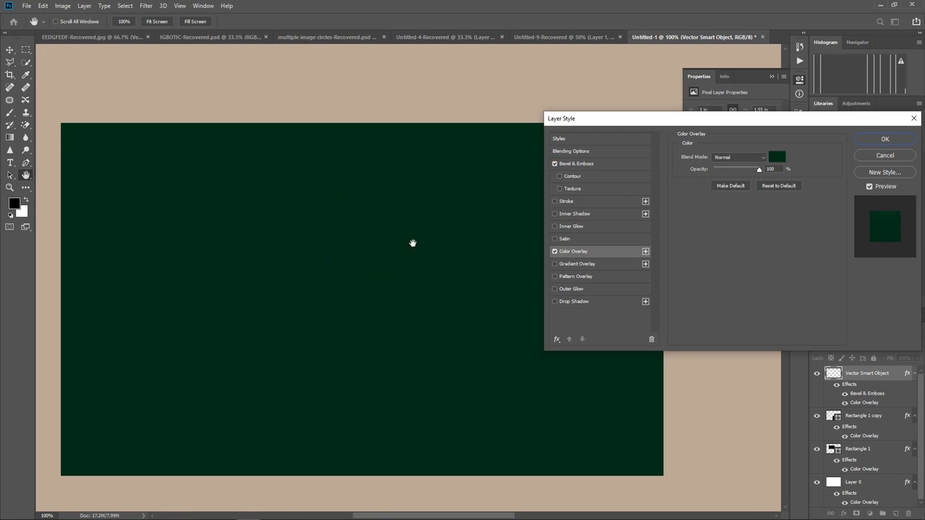
{"action": "scroll", "coordinate": [393, 307], "scroll_direction": "down", "scroll_amount": 3}
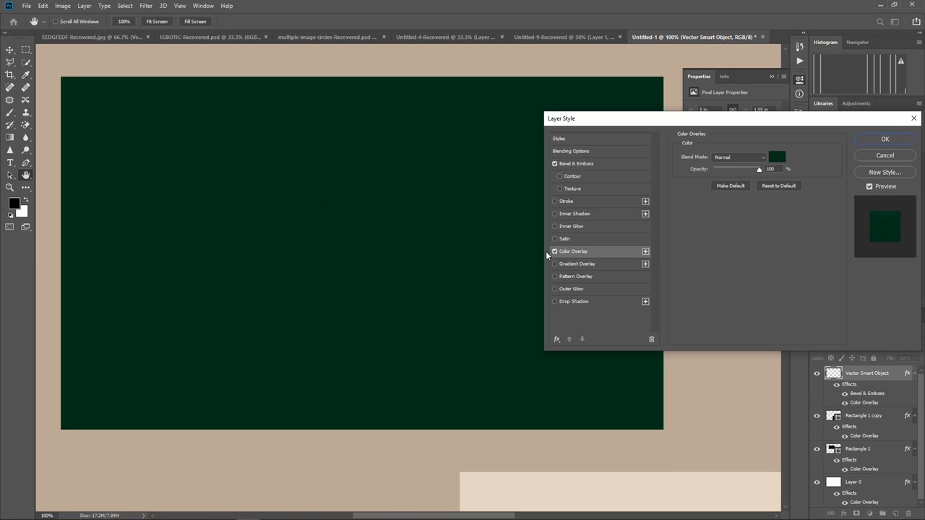
{"action": "left_click", "coordinate": [578, 164]}
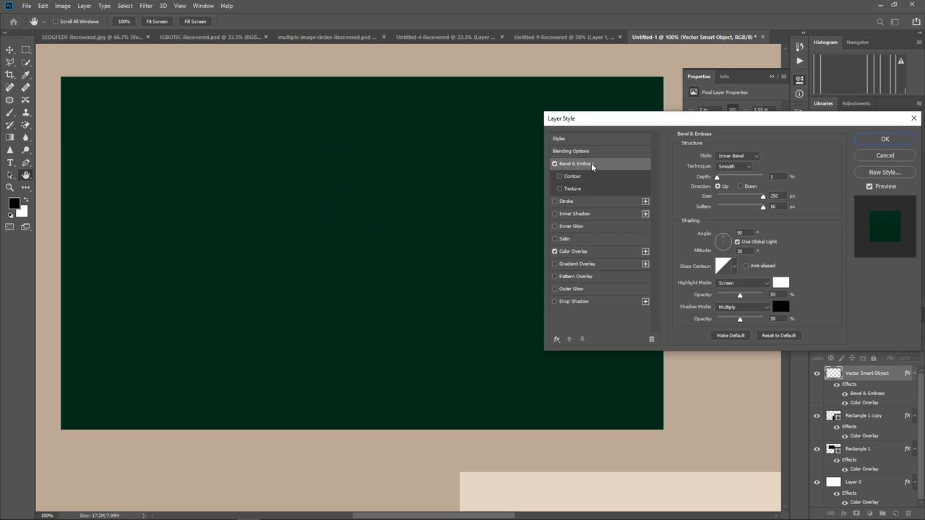
{"action": "left_click", "coordinate": [771, 176]}
{"action": "double_click", "coordinate": [772, 177]}
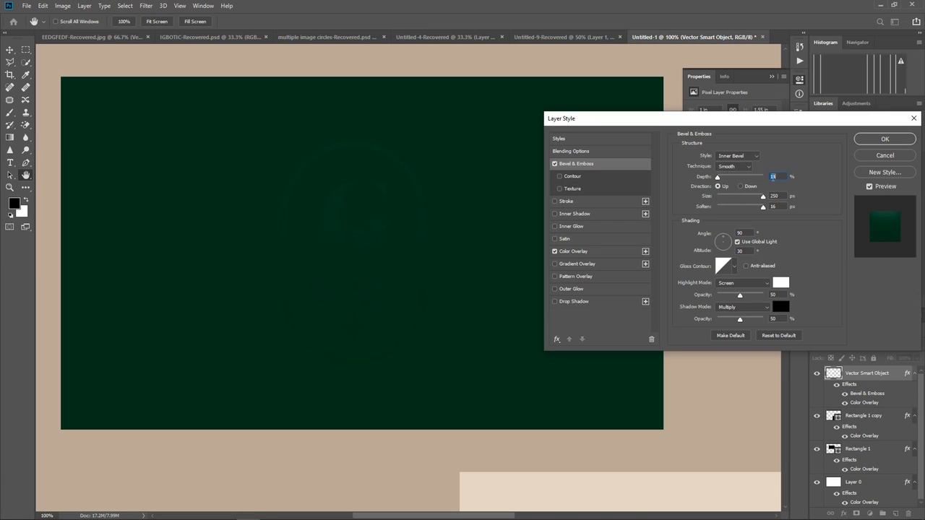
{"action": "type", "text": "11"}
{"action": "left_click", "coordinate": [732, 157]}
{"action": "left_click", "coordinate": [733, 158]}
{"action": "left_click", "coordinate": [733, 156]}
{"action": "left_click", "coordinate": [732, 166]}
Reduce the bevel's size and soften to 1 px each and keep its direction set to Up
{"action": "left_click_drag", "start_coordinate": [762, 199], "coordinate": [715, 211]}
{"action": "left_click_drag", "start_coordinate": [761, 208], "coordinate": [721, 225]}
{"action": "key", "text": "Up"}
{"action": "left_click", "coordinate": [741, 186]}
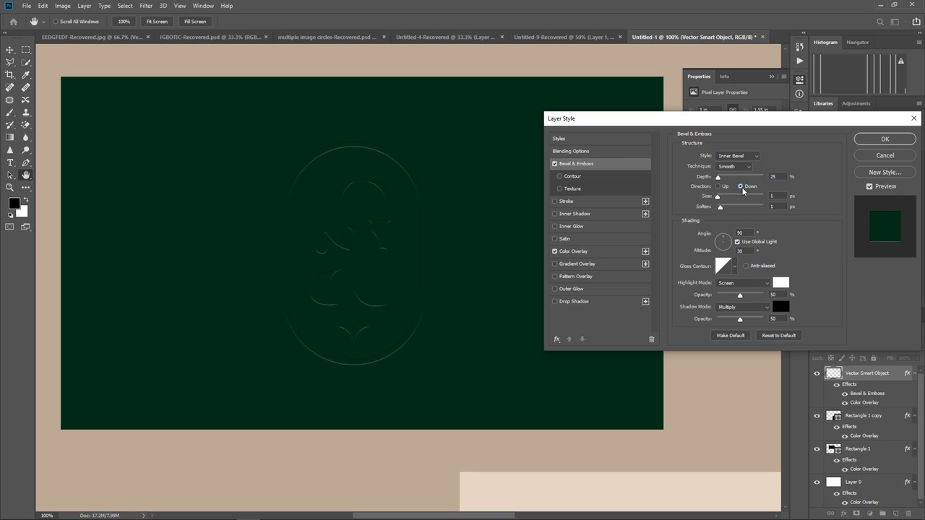
{"action": "left_click", "coordinate": [717, 187]}
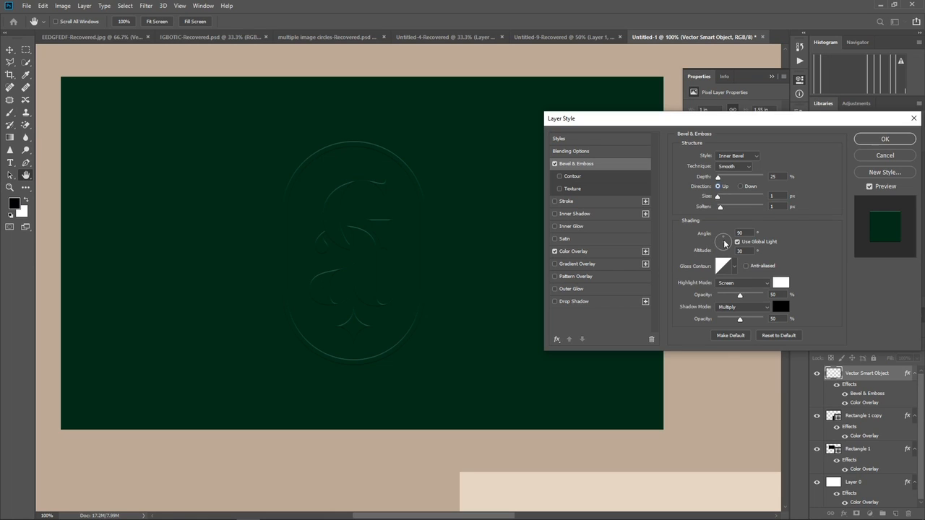
Set the bevel's light to an angle of 139° and an altitude of 37°
{"action": "left_click_drag", "start_coordinate": [722, 242], "coordinate": [721, 243]}
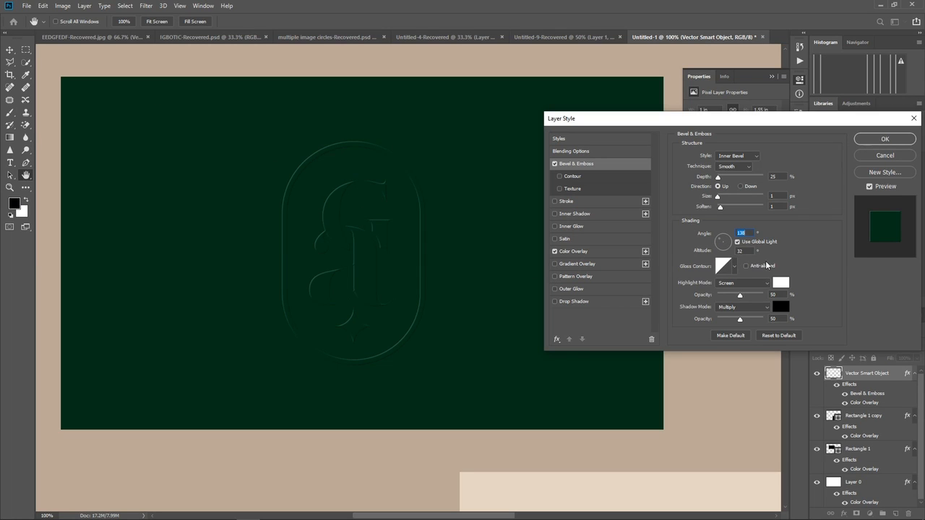
{"action": "left_click", "coordinate": [728, 238]}
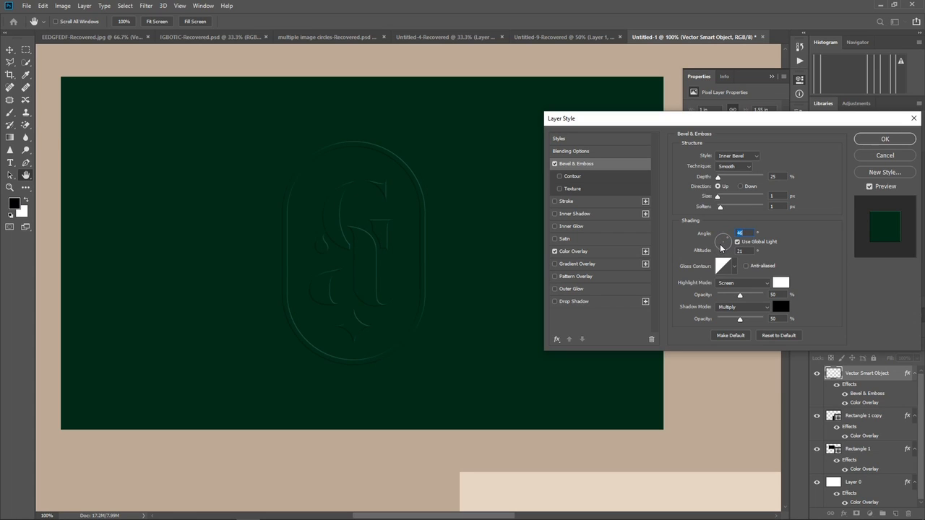
{"action": "left_click", "coordinate": [719, 248]}
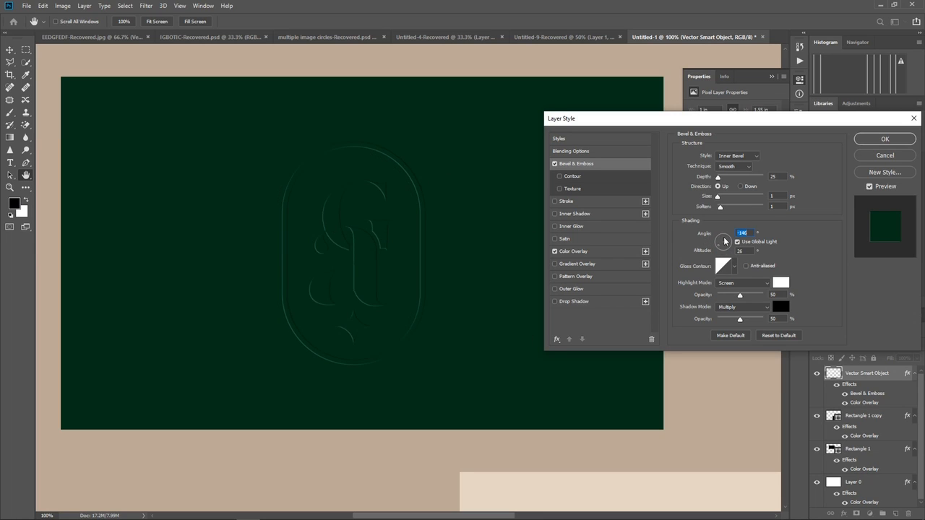
{"action": "left_click", "coordinate": [716, 237]}
{"action": "left_click", "coordinate": [720, 243]}
{"action": "left_click", "coordinate": [721, 242]}
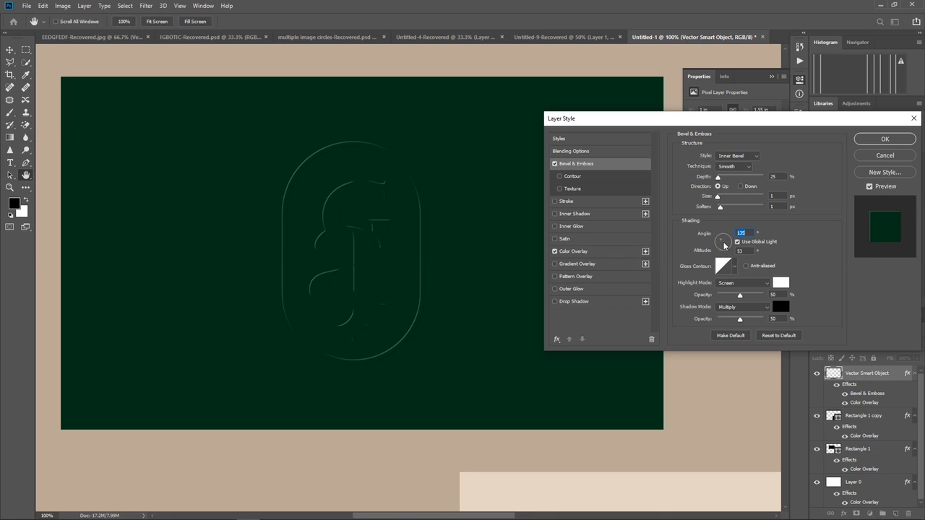
{"action": "mouse_move", "coordinate": [722, 242]}
{"action": "left_mouse_down"}
{"action": "mouse_move", "coordinate": [724, 252]}
{"action": "mouse_move", "coordinate": [721, 243]}
{"action": "left_mouse_up"}
{"action": "left_click_drag", "start_coordinate": [721, 247], "coordinate": [717, 240]}
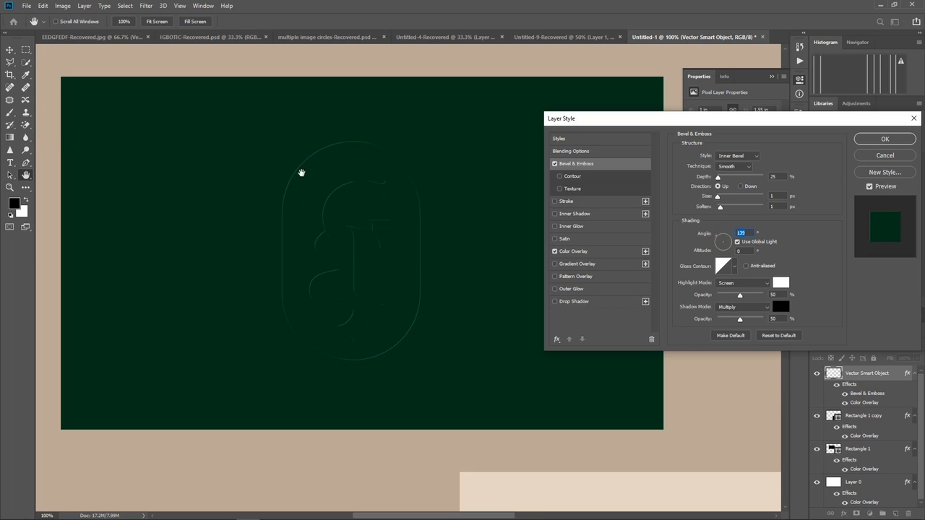
{"action": "left_click_drag", "start_coordinate": [716, 240], "coordinate": [720, 244]}
Set the bevel's depth to 40% and its size to 5 px
{"action": "left_click", "coordinate": [774, 176]}
{"action": "left_click", "coordinate": [773, 196]}
{"action": "key", "text": "Up"}
{"action": "key", "text": "Up"}
{"action": "key", "text": "Up"}
{"action": "key", "text": "Up"}
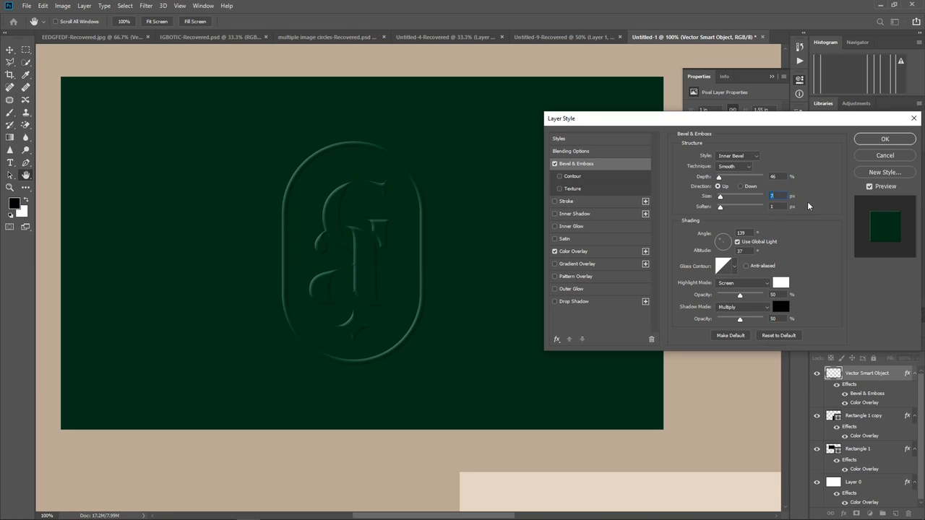
{"action": "left_click", "coordinate": [773, 176]}
{"action": "type", "text": "20"}
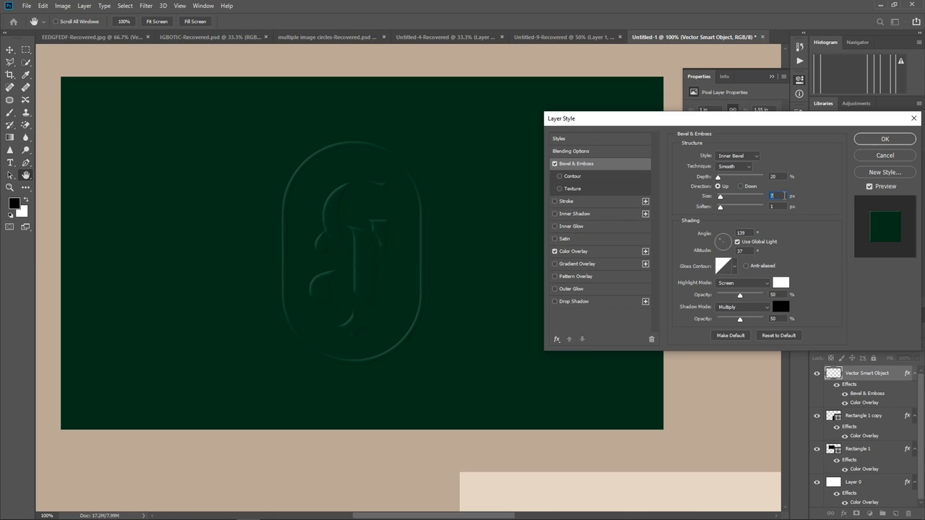
{"action": "left_click_drag", "start_coordinate": [779, 177], "coordinate": [754, 184]}
{"action": "type", "text": "40"}
Try softening the bevel up to 15 px and reset its soften value to 0 px
{"action": "key", "text": "Up"}
{"action": "key", "text": "Up"}
{"action": "key", "text": "Up"}
{"action": "key", "text": "Up"}
{"action": "key", "text": "Up"}
{"action": "key", "text": "Up"}
{"action": "key", "text": "Up"}
{"action": "key", "text": "Up"}
{"action": "key", "text": "Up"}
{"action": "key", "text": "Up"}
{"action": "key", "text": "Up"}
{"action": "key", "text": "Up"}
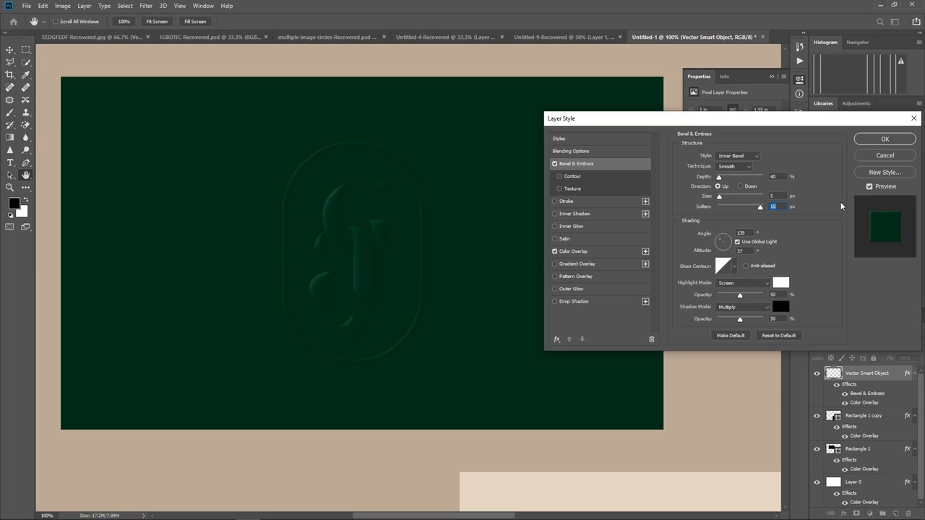
{"action": "type", "text": "0"}
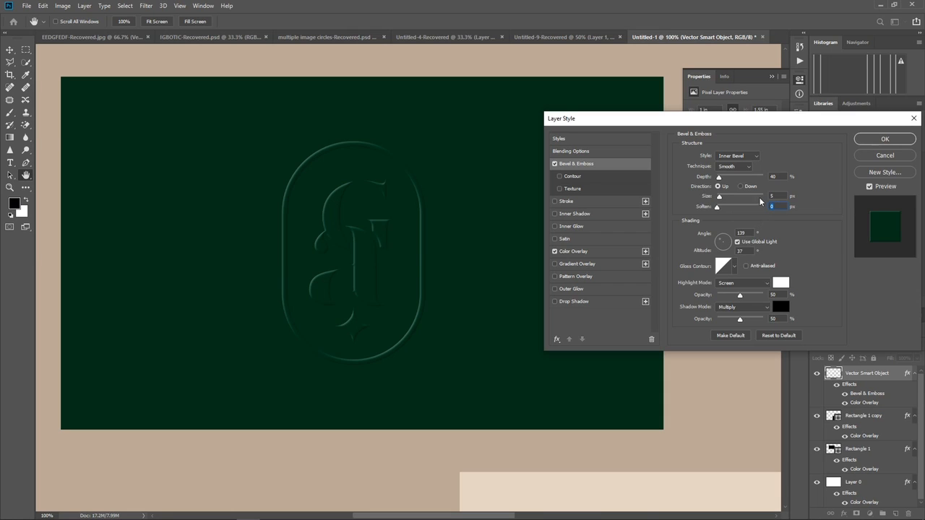
Try the Chisel Hard and Chisel Soft techniques on the bevel and switch back to Smooth
{"action": "left_click", "coordinate": [749, 167]}
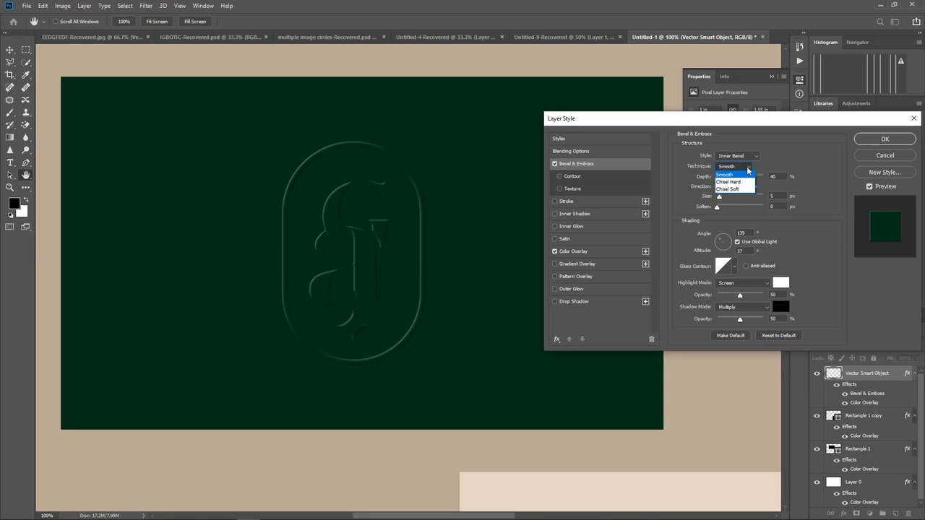
{"action": "left_click", "coordinate": [746, 183]}
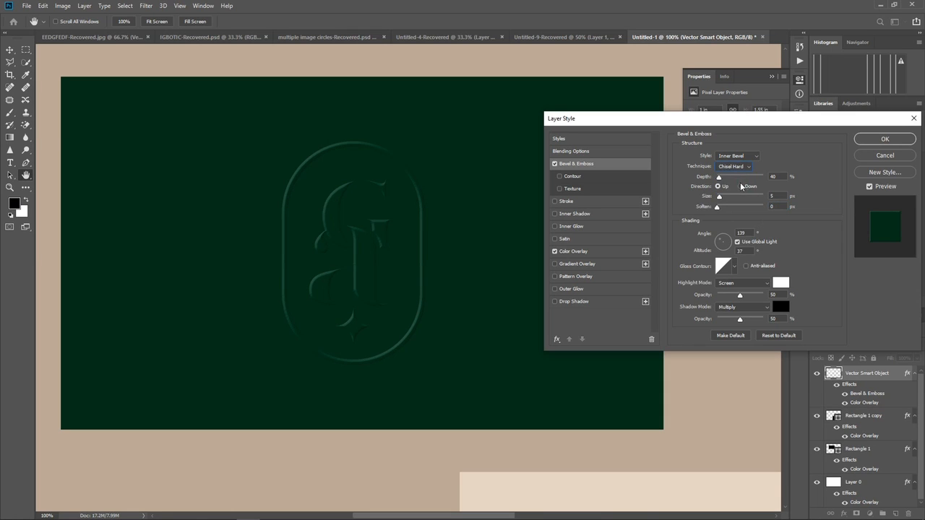
{"action": "left_click", "coordinate": [738, 170]}
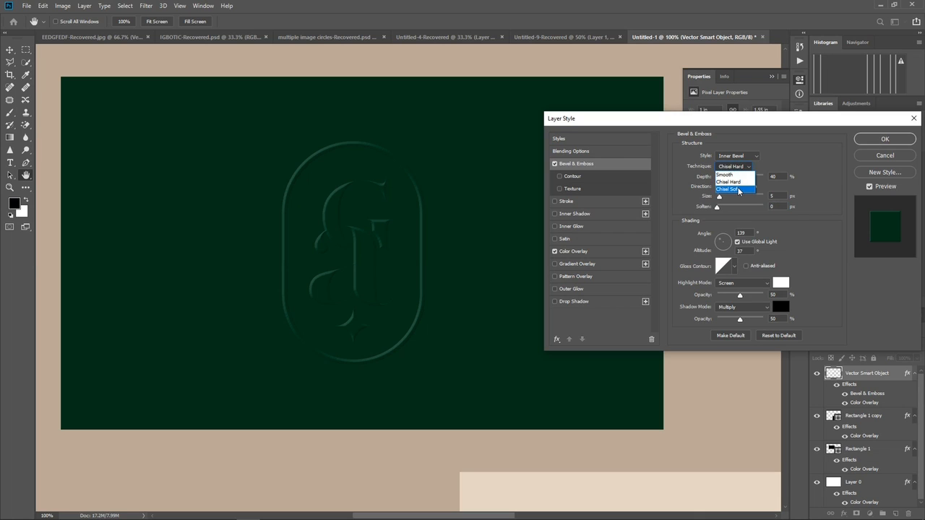
{"action": "left_click", "coordinate": [738, 191]}
{"action": "left_click", "coordinate": [734, 168]}
{"action": "left_click", "coordinate": [721, 175]}
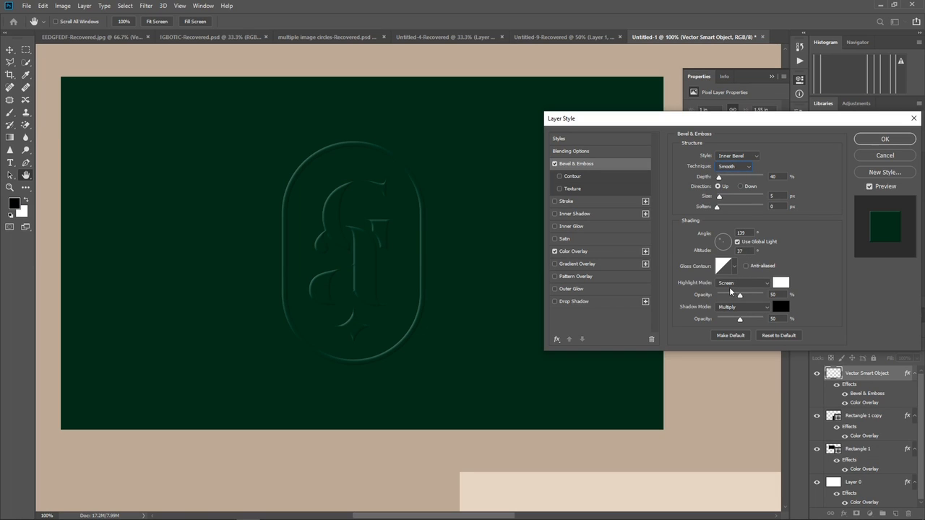
Try a higher highlight opacity and several green shades, from pale to mid green, as the bevel's highlight colour
{"action": "left_click_drag", "start_coordinate": [739, 295], "coordinate": [755, 306]}
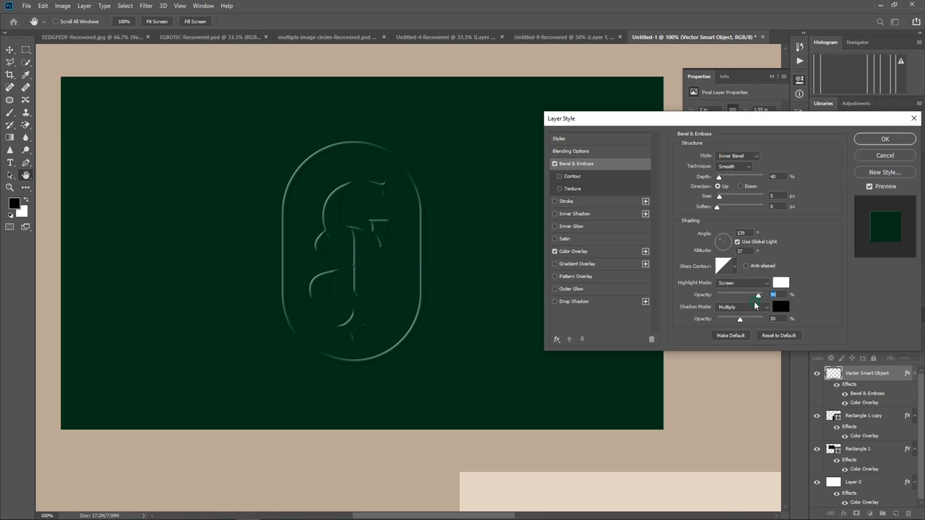
{"action": "left_click", "coordinate": [781, 283]}
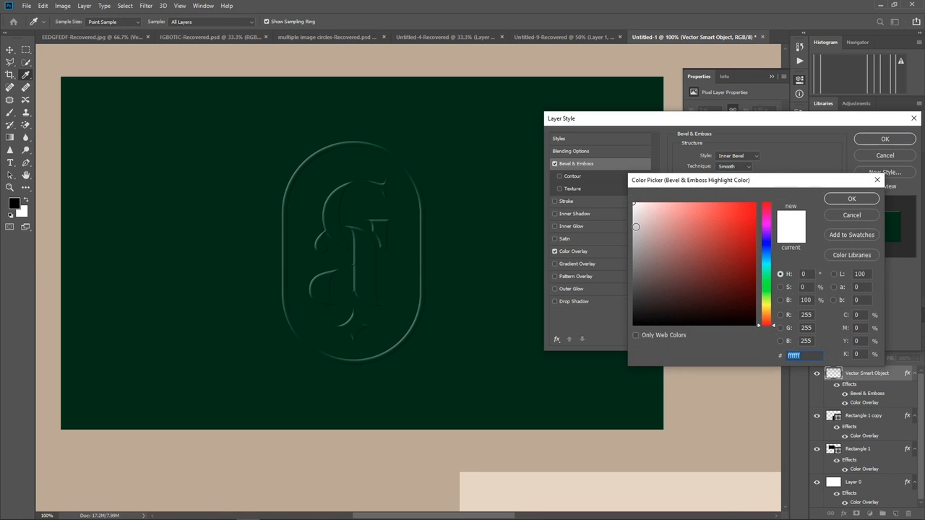
{"action": "left_click", "coordinate": [770, 286]}
{"action": "left_click", "coordinate": [653, 209]}
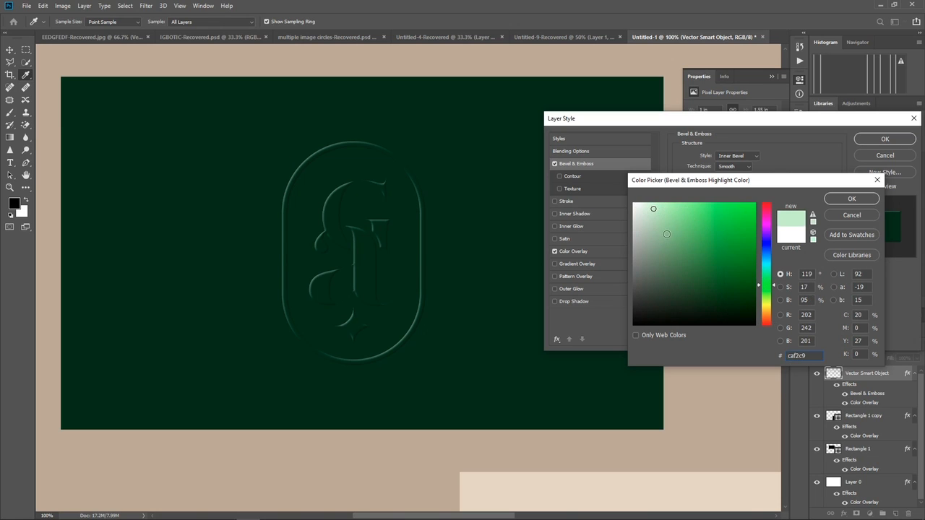
{"action": "left_click", "coordinate": [668, 234]}
{"action": "left_click", "coordinate": [679, 233]}
{"action": "left_click", "coordinate": [683, 237]}
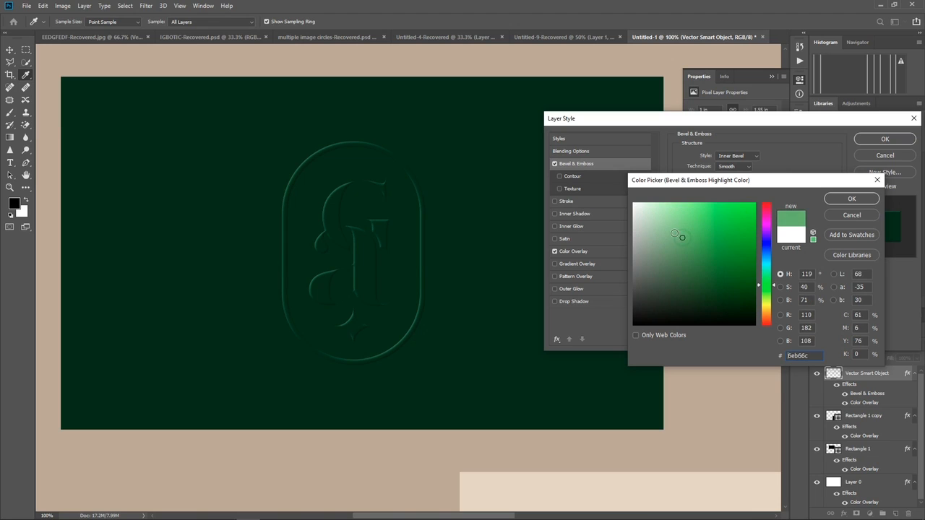
{"action": "left_click", "coordinate": [661, 221]}
{"action": "left_click", "coordinate": [654, 210]}
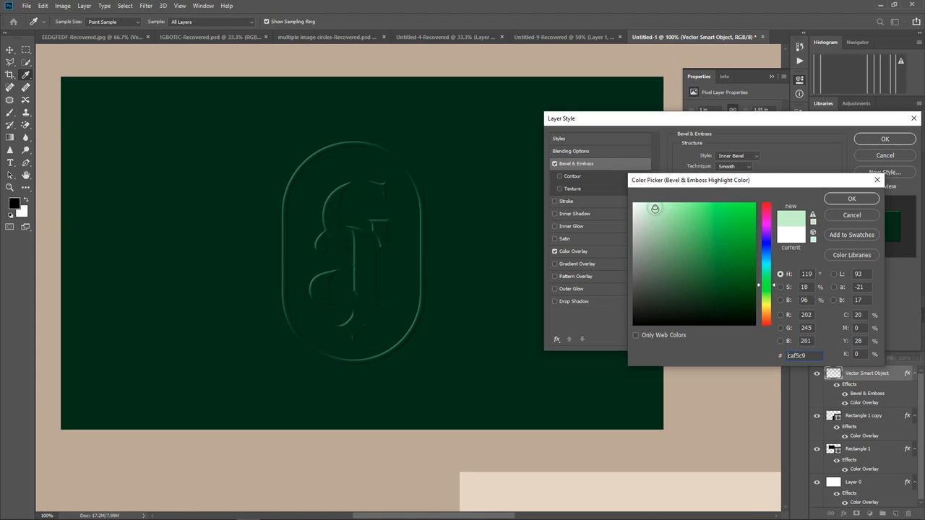
{"action": "left_click", "coordinate": [659, 210]}
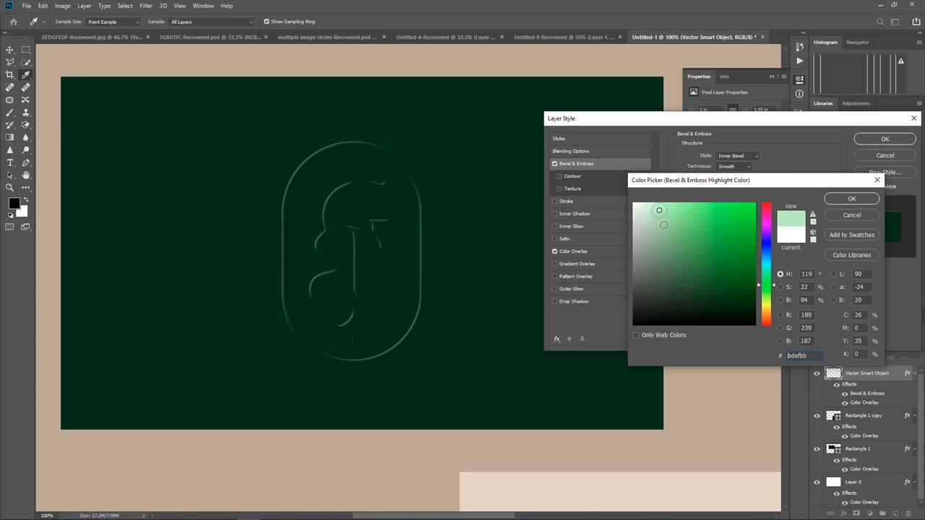
Try a light orange (#f6cfa6) and a red as the bevel's highlight colour
{"action": "left_click", "coordinate": [767, 316]}
{"action": "left_click", "coordinate": [673, 207]}
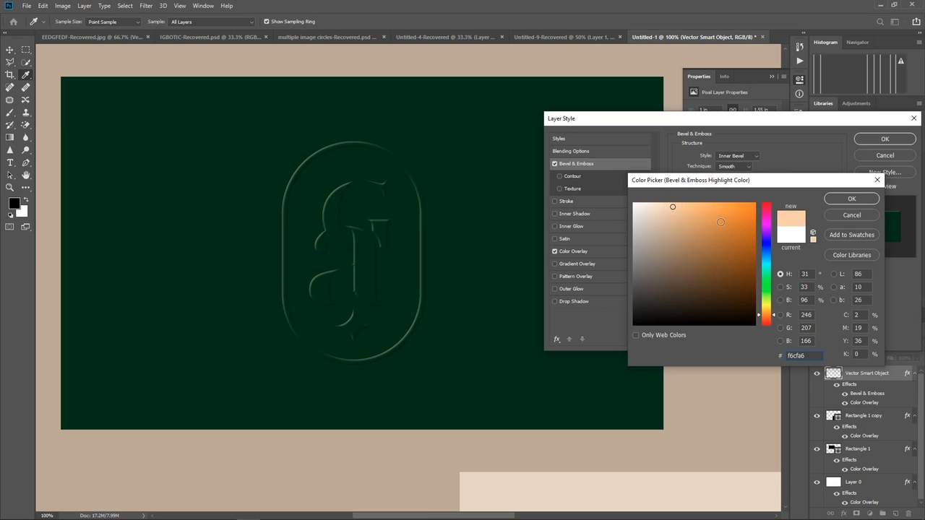
{"action": "left_click_drag", "start_coordinate": [768, 221], "coordinate": [766, 181]}
{"action": "left_click_drag", "start_coordinate": [730, 233], "coordinate": [739, 224]}
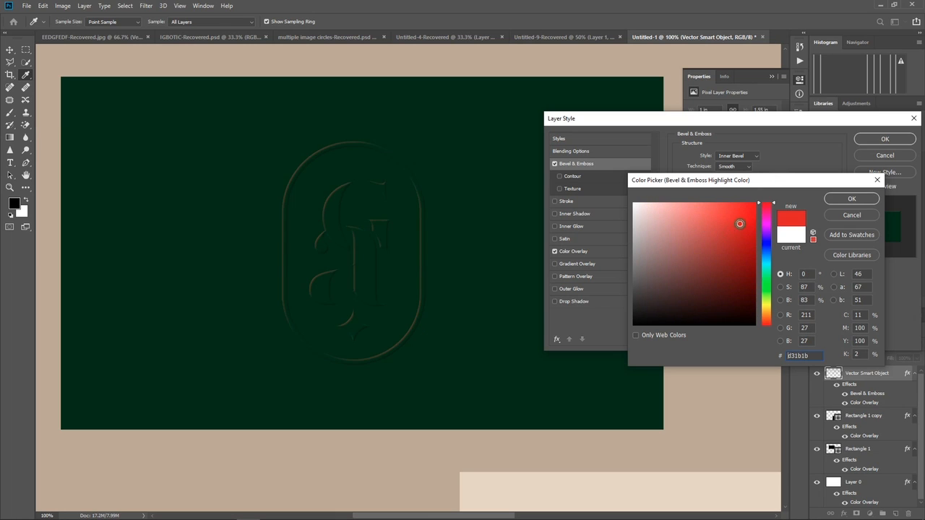
Set the bevel's highlight colour to a very pale green, #dbfada
{"action": "left_click", "coordinate": [767, 285]}
{"action": "left_click", "coordinate": [657, 214]}
{"action": "left_click", "coordinate": [645, 211]}
{"action": "left_click_drag", "start_coordinate": [654, 210], "coordinate": [649, 205]}
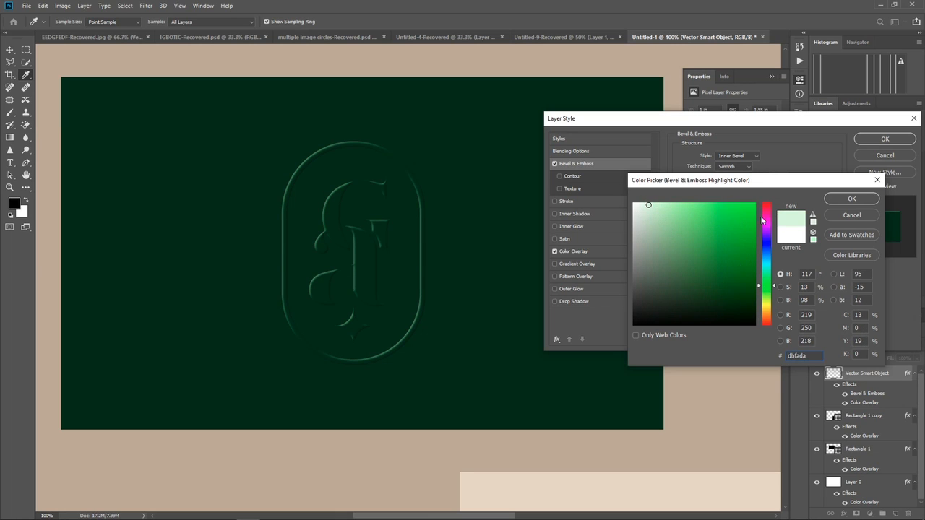
{"action": "left_click", "coordinate": [854, 199]}
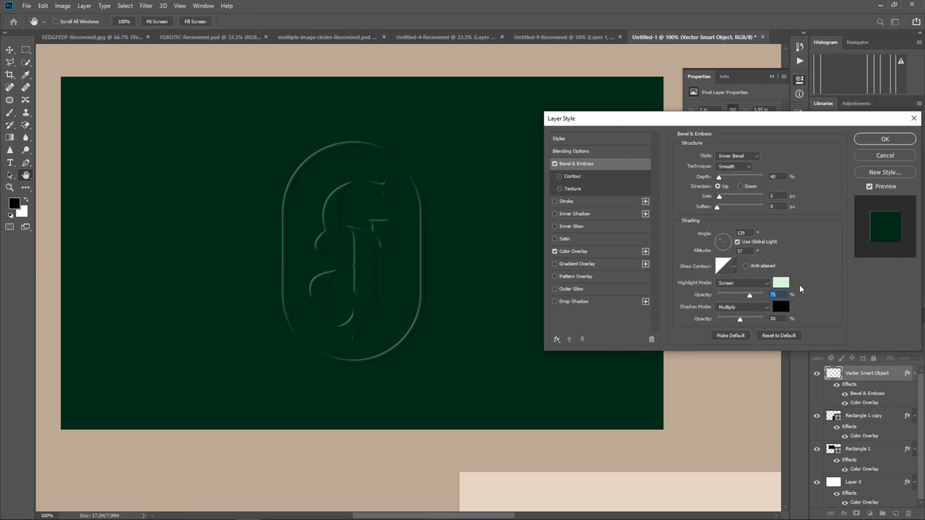
Set the bevel's highlight opacity to 76% and its shadow opacity to 100%
{"action": "mouse_move", "coordinate": [751, 296]}
{"action": "left_mouse_down"}
{"action": "mouse_move", "coordinate": [681, 308]}
{"action": "mouse_move", "coordinate": [754, 310]}
{"action": "left_mouse_up"}
{"action": "mouse_move", "coordinate": [739, 322]}
{"action": "left_mouse_down"}
{"action": "mouse_move", "coordinate": [766, 322]}
{"action": "mouse_move", "coordinate": [736, 331]}
{"action": "left_mouse_up"}
{"action": "type", "text": "09010083"}
{"action": "left_click", "coordinate": [774, 337]}
Enable the bevel's contour with a range of 100% and apply the logo's layer style
{"action": "left_click", "coordinate": [560, 177]}
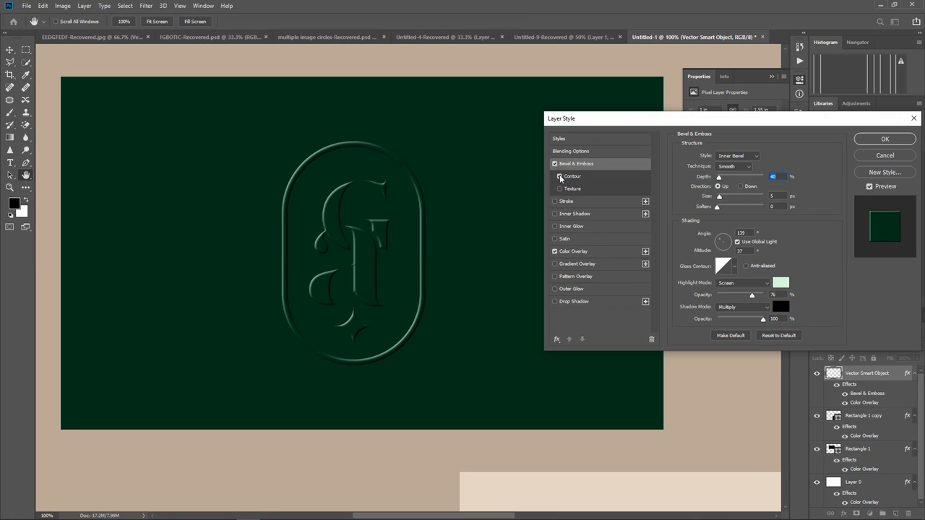
{"action": "left_click", "coordinate": [573, 178]}
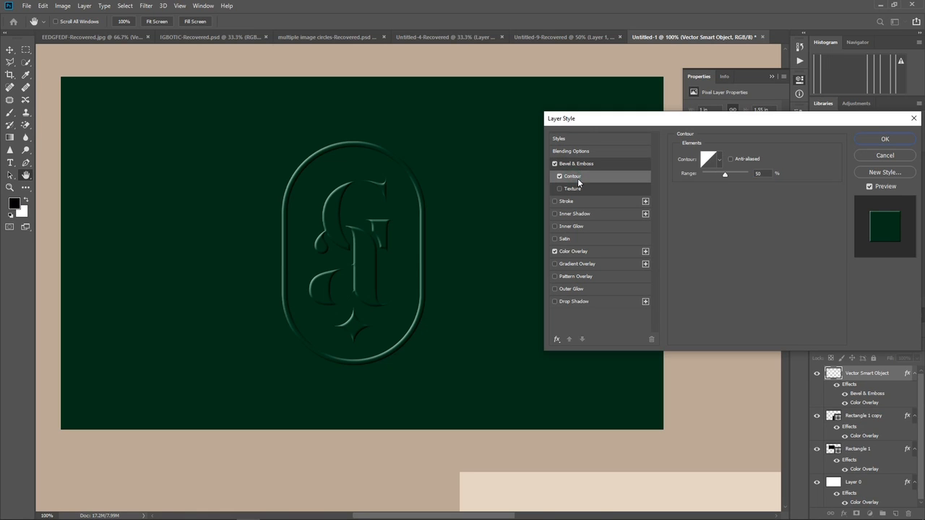
{"action": "left_click_drag", "start_coordinate": [725, 176], "coordinate": [744, 180]}
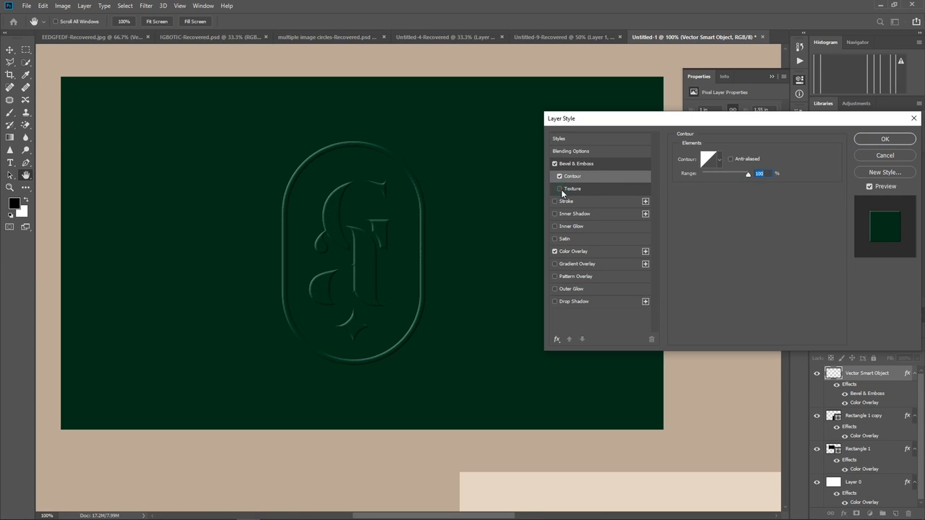
{"action": "left_click", "coordinate": [886, 139]}
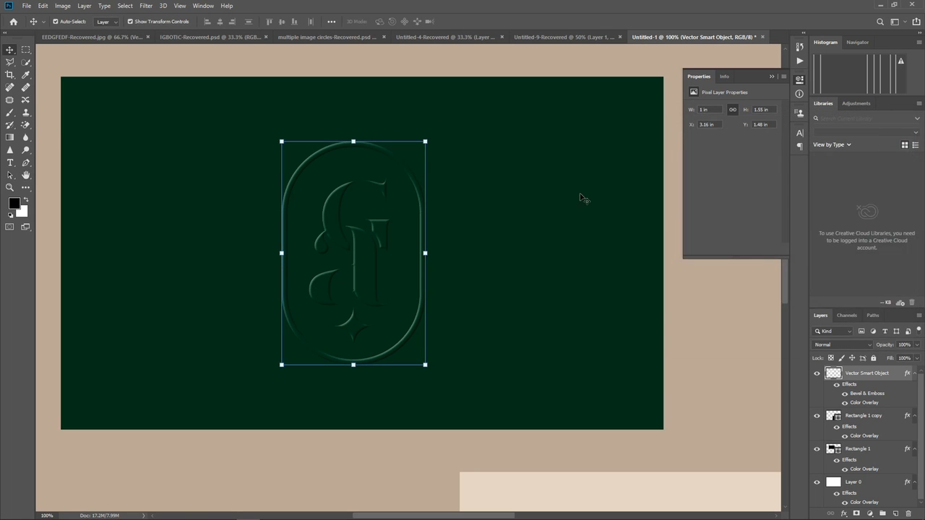
Deselect the logo and compare the embossed card with the reference business card image in the photo viewer
{"action": "scroll", "coordinate": [584, 289], "scroll_direction": "down", "scroll_amount": 2}
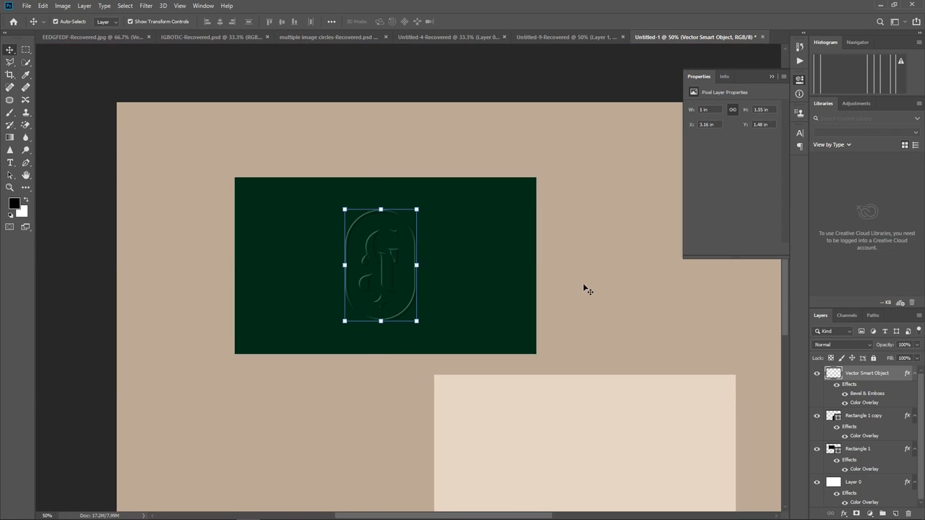
{"action": "left_click", "coordinate": [587, 227]}
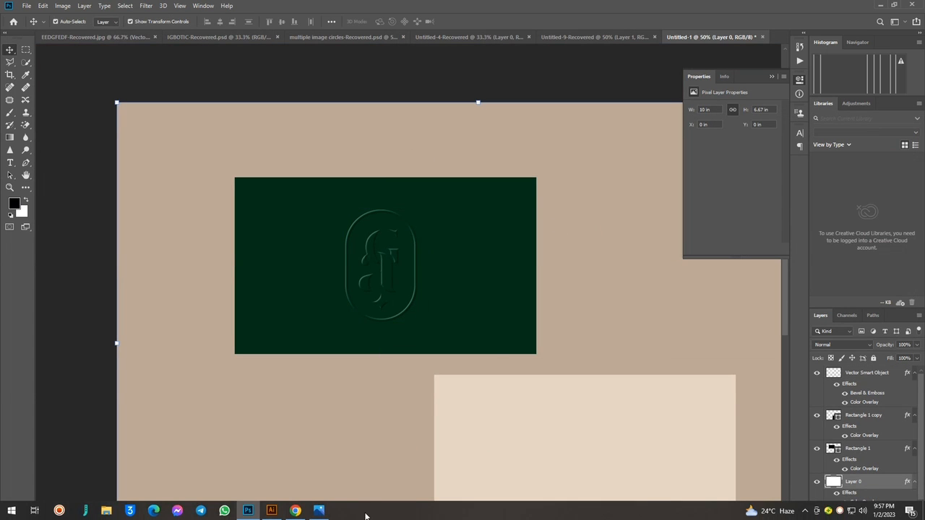
{"action": "left_click", "coordinate": [322, 512]}
{"action": "left_click", "coordinate": [323, 515]}
{"action": "left_click", "coordinate": [321, 513]}
{"action": "left_click", "coordinate": [319, 513]}
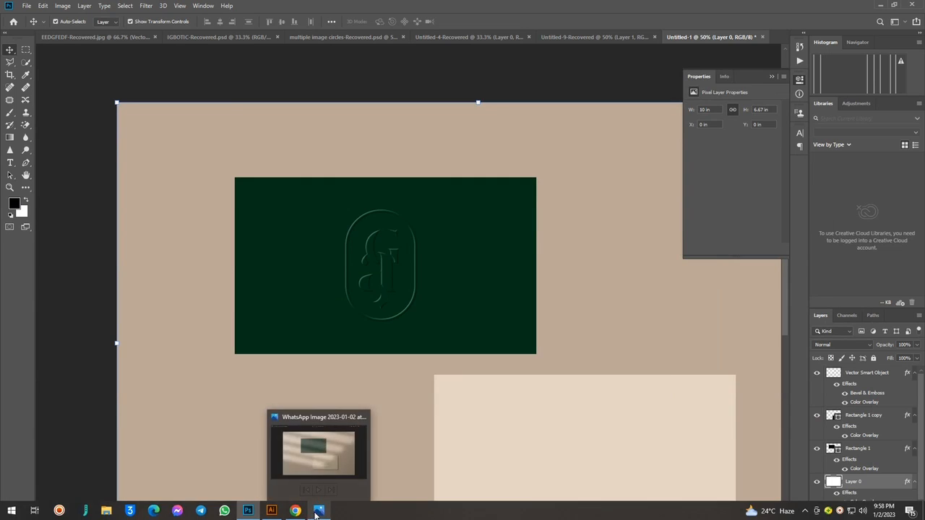
{"action": "left_click", "coordinate": [319, 513]}
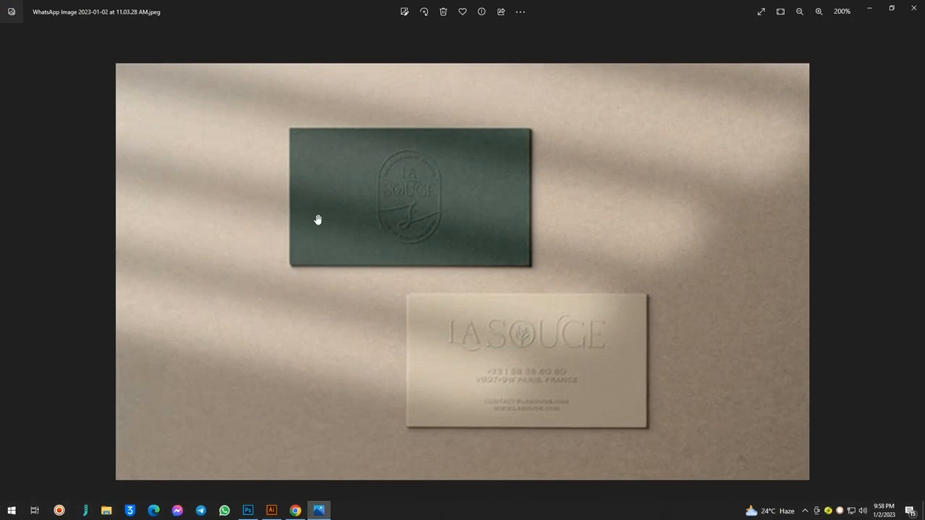
{"action": "left_click", "coordinate": [319, 512]}
Change the dark green card's colour overlay to a lighter green, #21623b, after trying several green shades
{"action": "left_click", "coordinate": [504, 224]}
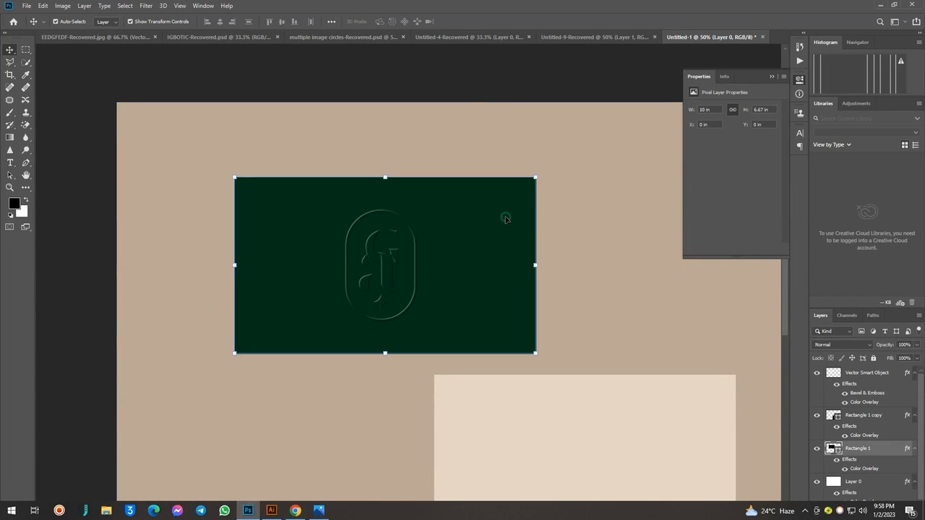
{"action": "key", "text": "h"}
{"action": "left_click", "coordinate": [590, 250]}
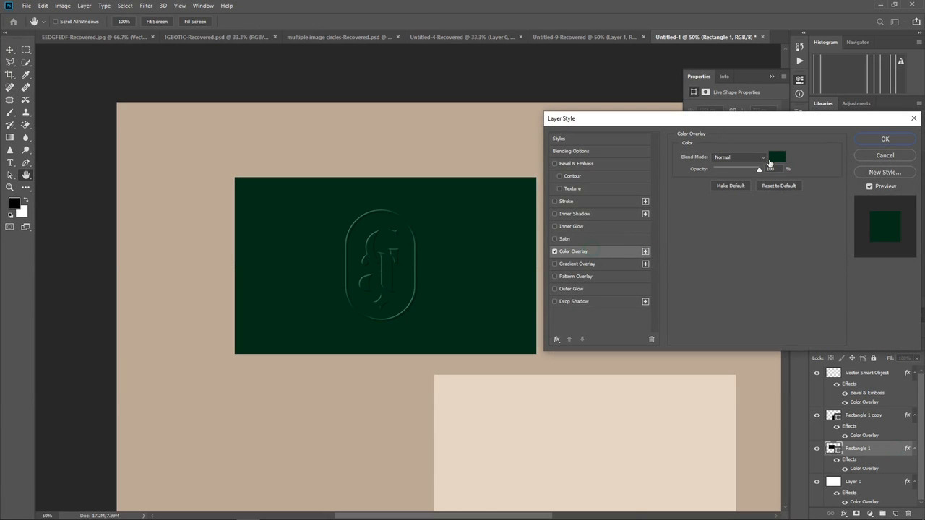
{"action": "left_click", "coordinate": [780, 158]}
{"action": "left_click", "coordinate": [734, 278]}
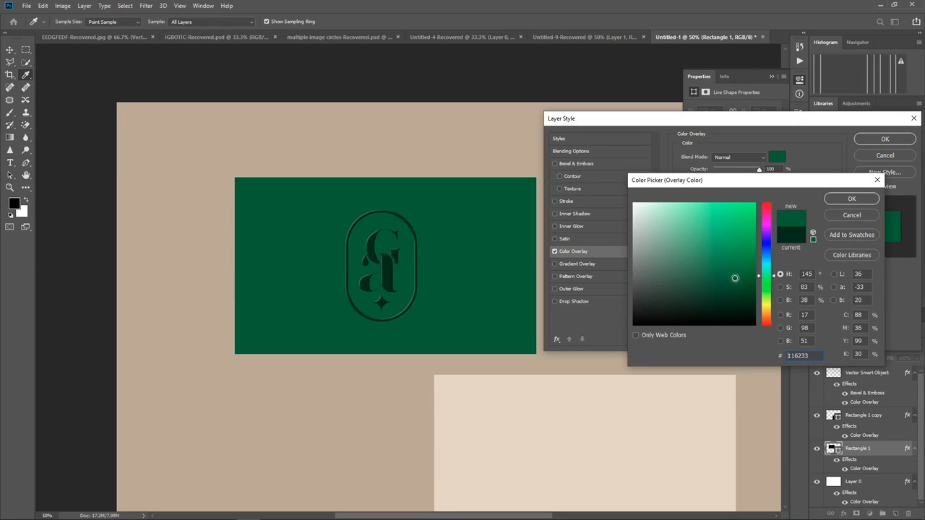
{"action": "mouse_move", "coordinate": [734, 278]}
{"action": "left_mouse_down"}
{"action": "mouse_move", "coordinate": [748, 309]}
{"action": "mouse_move", "coordinate": [754, 303]}
{"action": "left_mouse_up"}
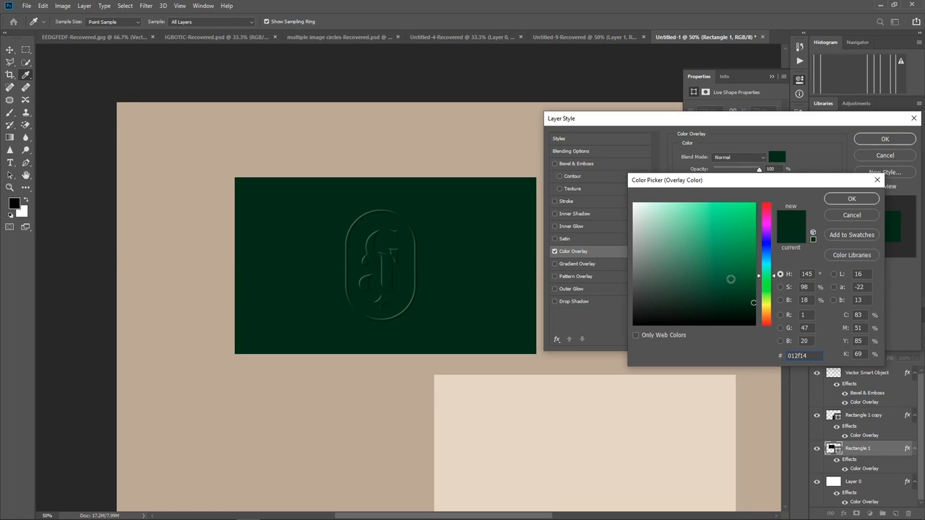
{"action": "left_click", "coordinate": [729, 281]}
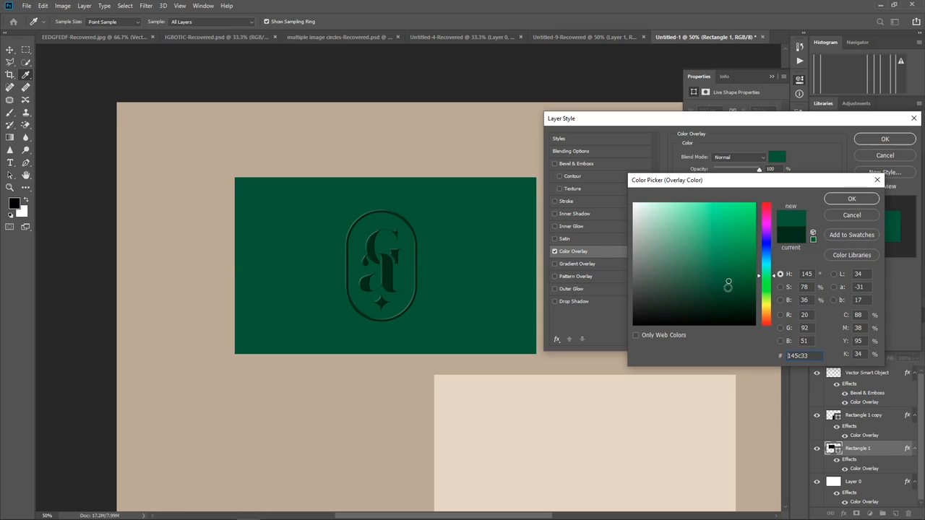
{"action": "left_click", "coordinate": [723, 288]}
{"action": "left_click", "coordinate": [724, 277]}
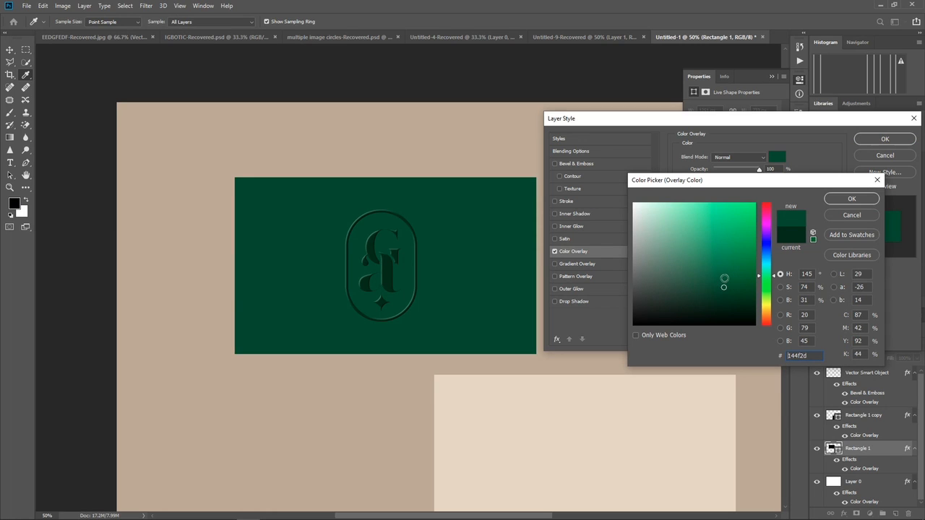
{"action": "left_click", "coordinate": [746, 277]}
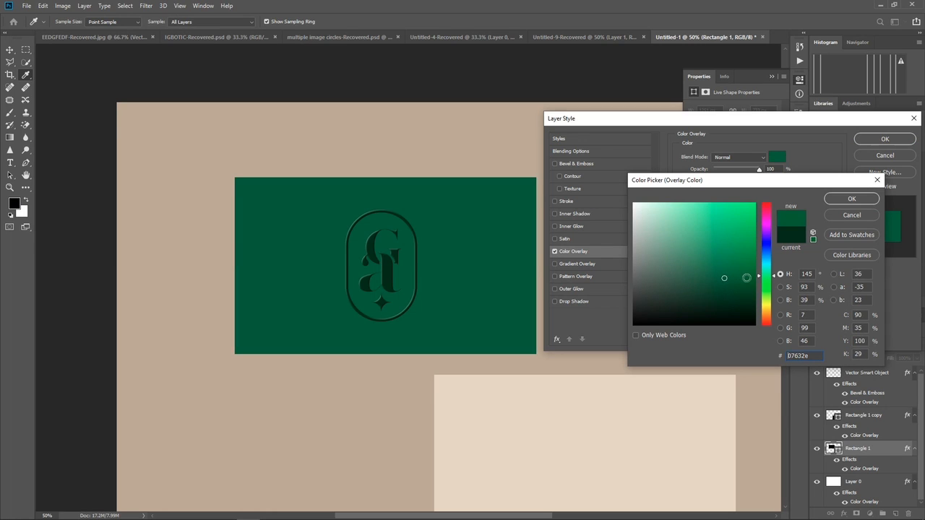
{"action": "left_click", "coordinate": [764, 284]}
{"action": "left_click_drag", "start_coordinate": [771, 287], "coordinate": [715, 279]}
{"action": "left_click", "coordinate": [865, 200]}
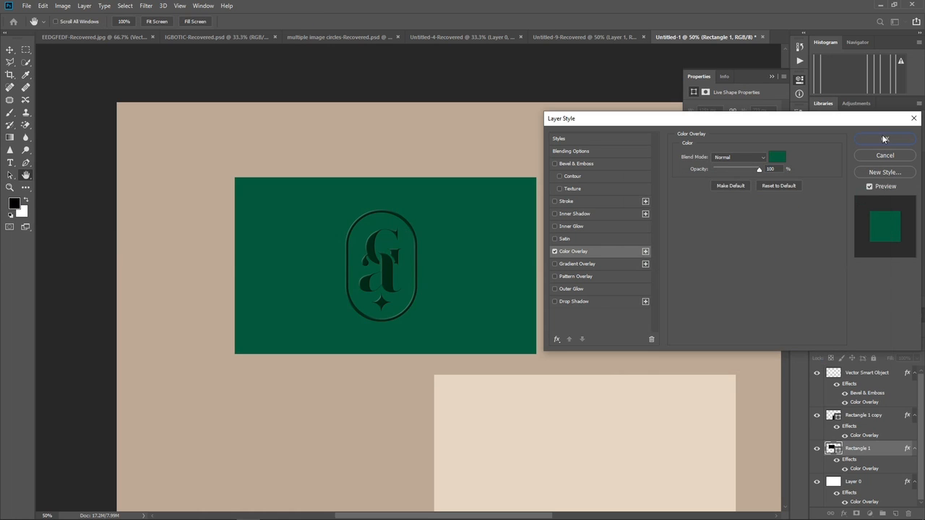
{"action": "left_click", "coordinate": [884, 139]}
Try the card's green and a darker #1c4a2e as the logo's colour overlay, and discard the change
{"action": "left_click", "coordinate": [367, 245]}
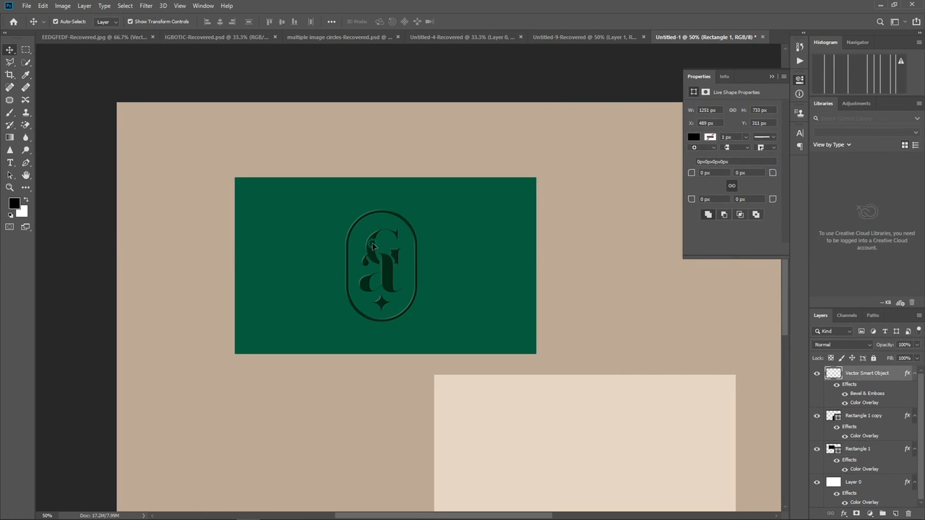
{"action": "double_click", "coordinate": [898, 373]}
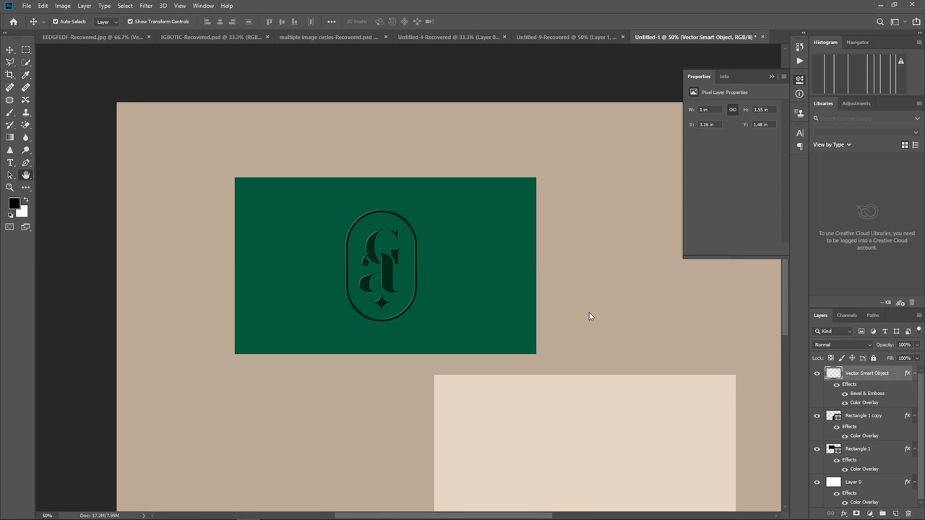
{"action": "left_click", "coordinate": [602, 252]}
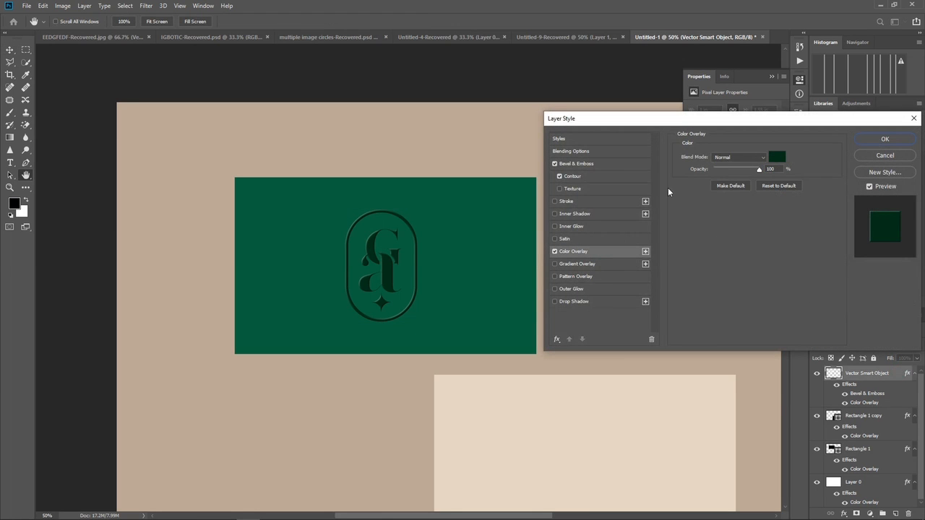
{"action": "left_click", "coordinate": [776, 156]}
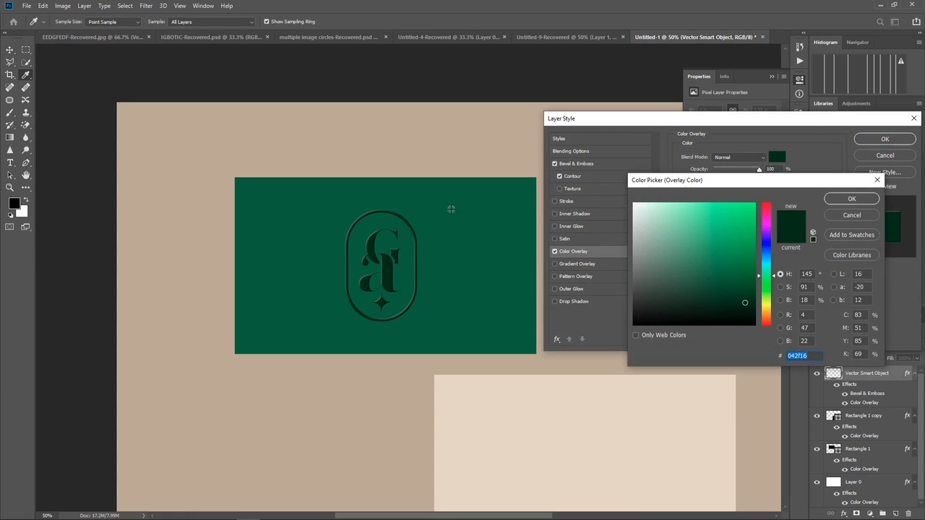
{"action": "left_click", "coordinate": [451, 210]}
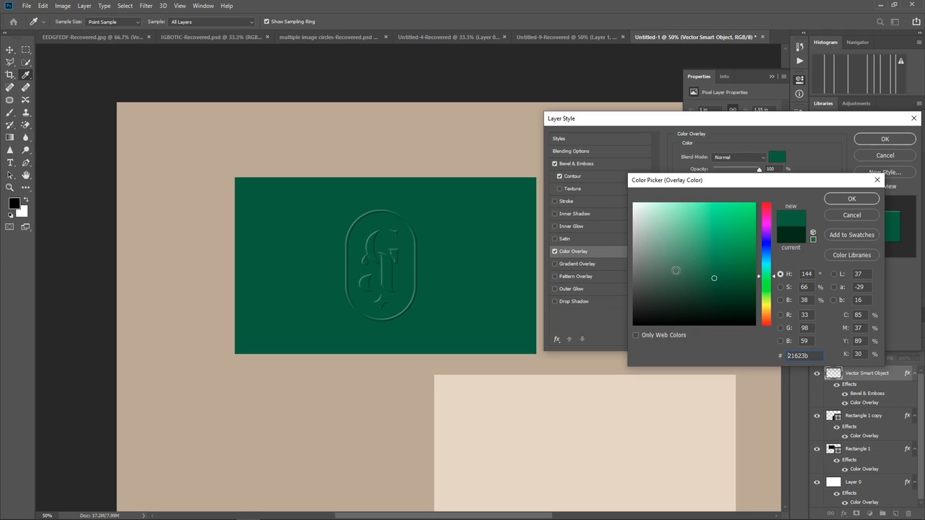
{"action": "left_click_drag", "start_coordinate": [714, 290], "coordinate": [710, 289]}
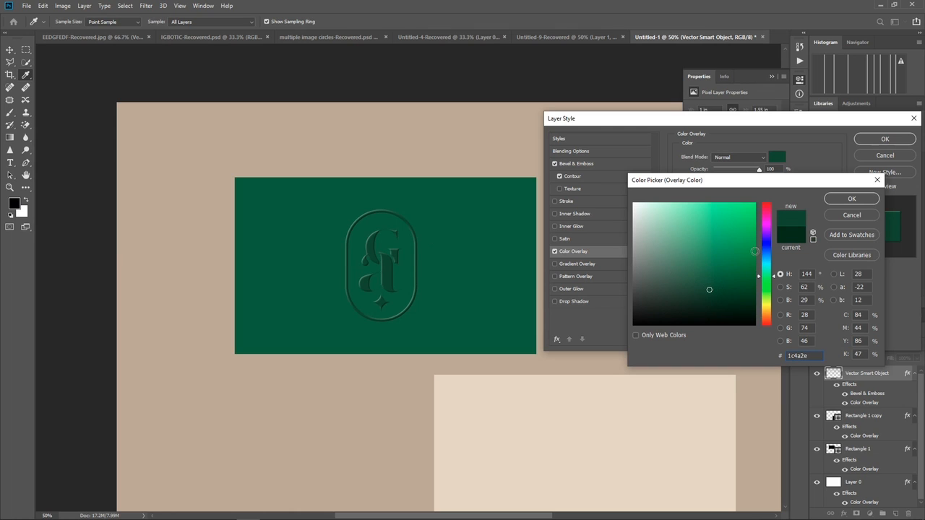
{"action": "left_click", "coordinate": [852, 198]}
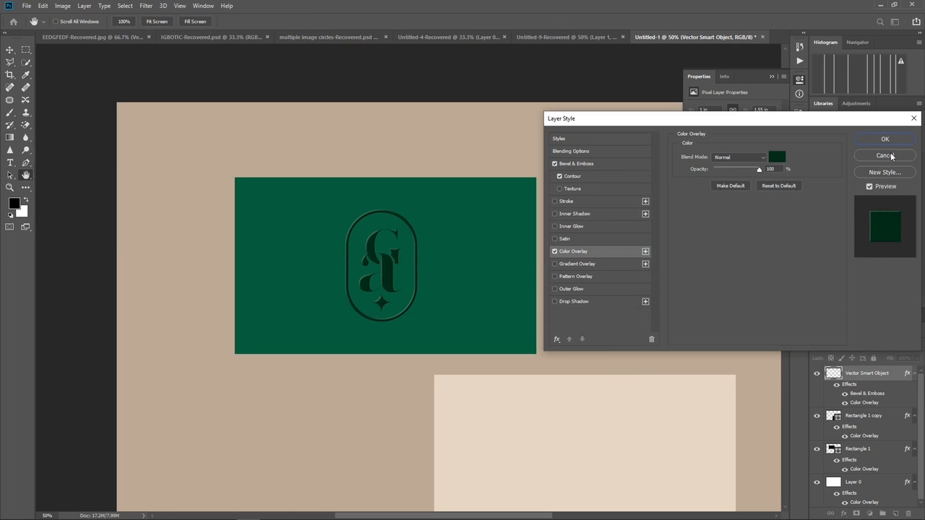
{"action": "left_click", "coordinate": [886, 159]}
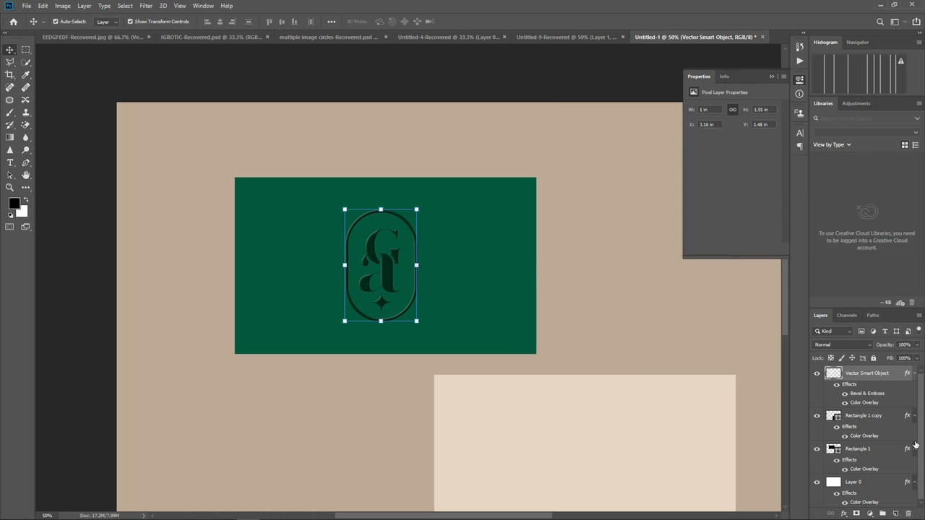
Change the green card's colour overlay to a very dark green, about #033517, and apply the layer style
{"action": "left_click", "coordinate": [892, 449]}
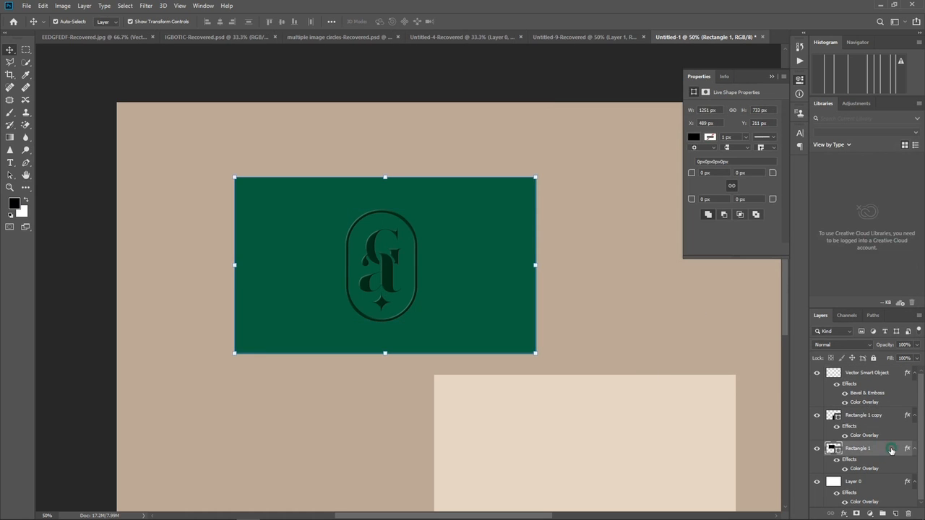
{"action": "double_click", "coordinate": [891, 450]}
{"action": "left_click", "coordinate": [593, 251]}
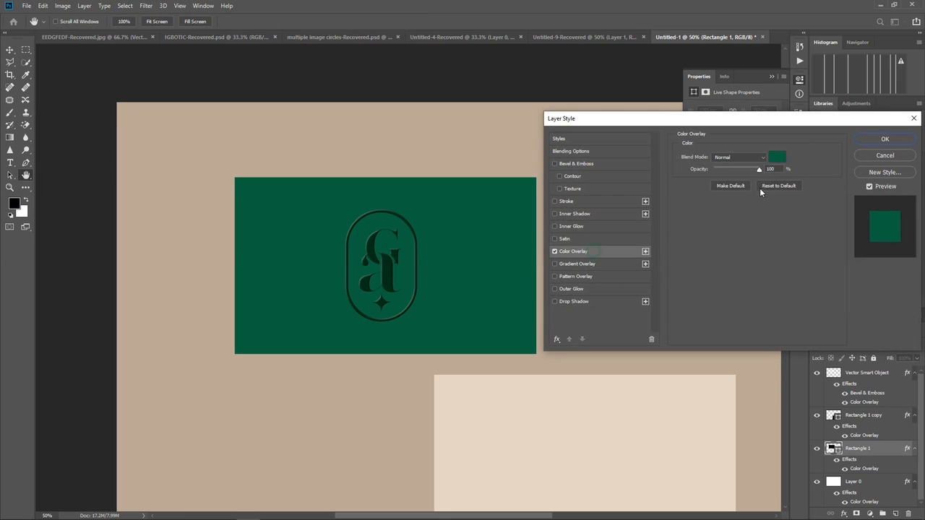
{"action": "left_click", "coordinate": [777, 157]}
{"action": "left_click", "coordinate": [748, 300]}
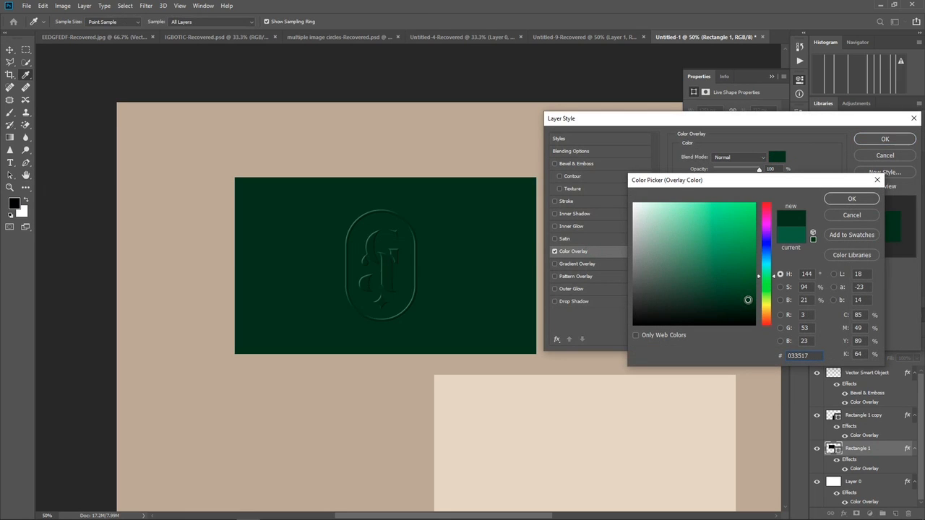
{"action": "left_click_drag", "start_coordinate": [748, 300], "coordinate": [746, 300]}
{"action": "left_click", "coordinate": [852, 199]}
{"action": "left_click", "coordinate": [884, 139]}
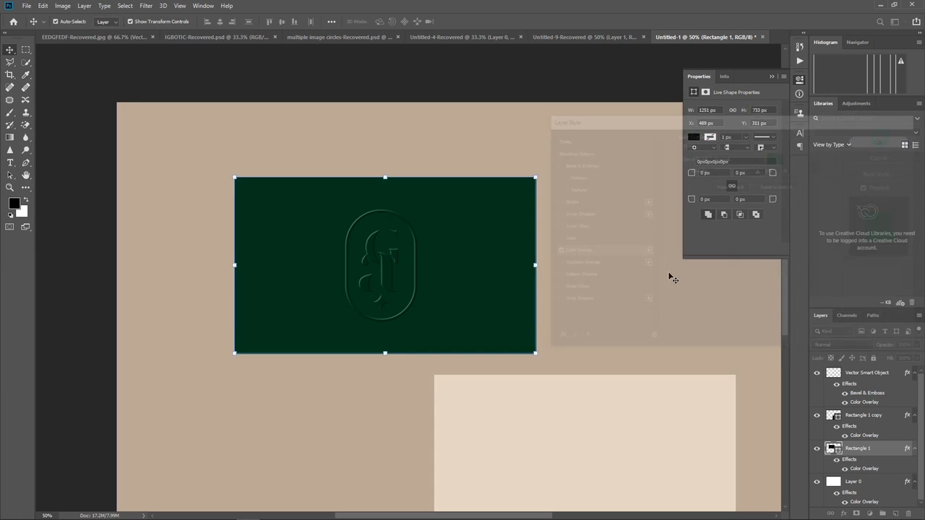
Bring the GILROY wordmark from Illustrator into the Photoshop mockup and place it as a smart object on the cream card
{"action": "scroll", "coordinate": [644, 300], "scroll_direction": "down", "scroll_amount": 1}
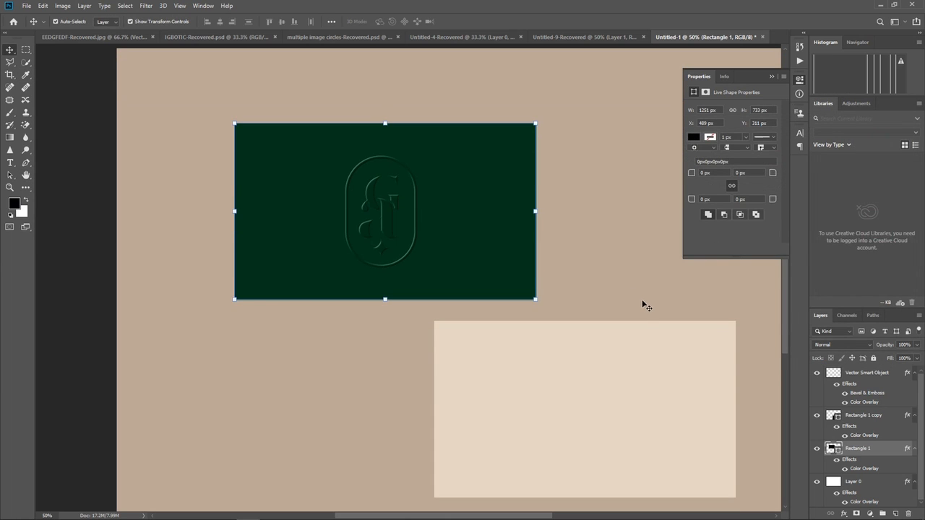
{"action": "left_click", "coordinate": [386, 222]}
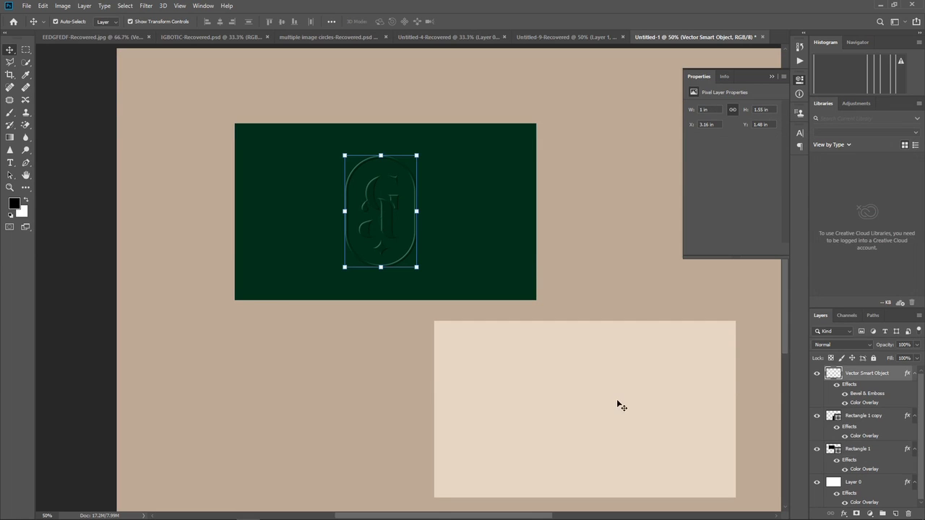
{"action": "scroll", "coordinate": [602, 384], "scroll_direction": "down", "scroll_amount": 1}
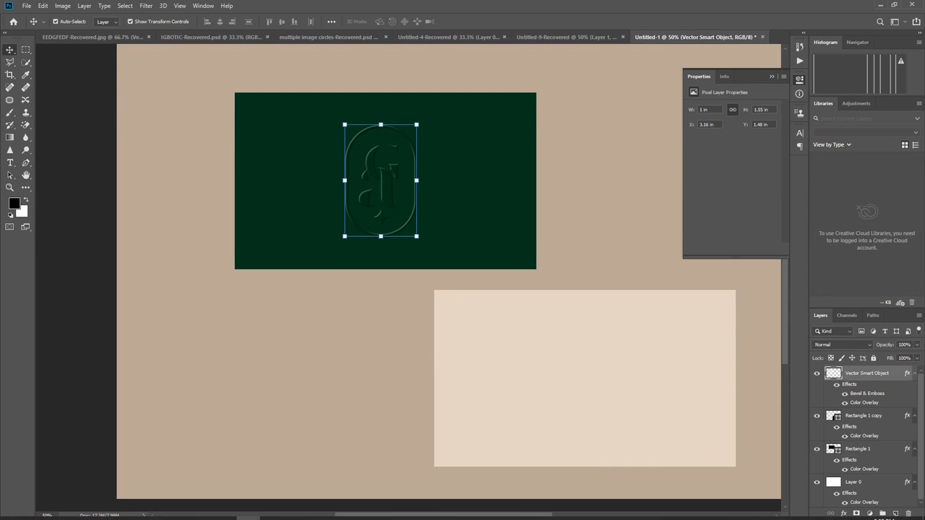
{"action": "left_click", "coordinate": [271, 511]}
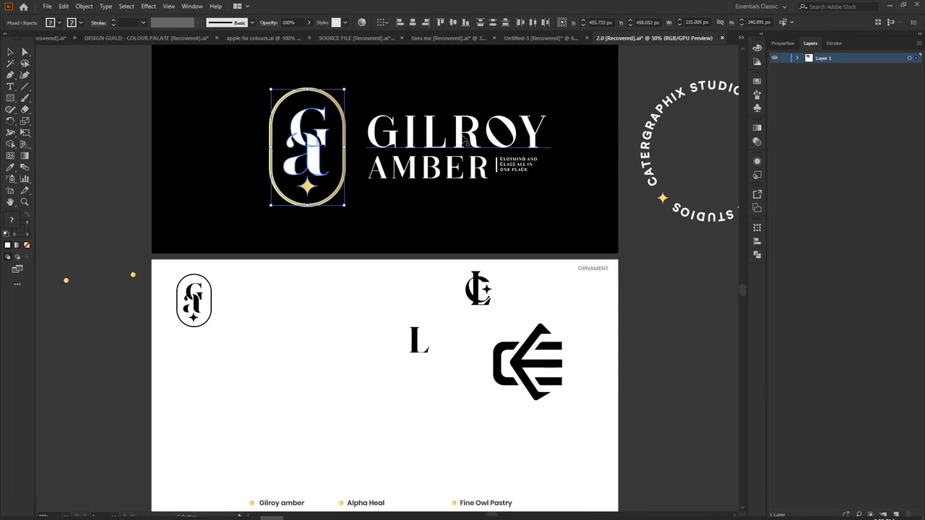
{"action": "left_click", "coordinate": [248, 511]}
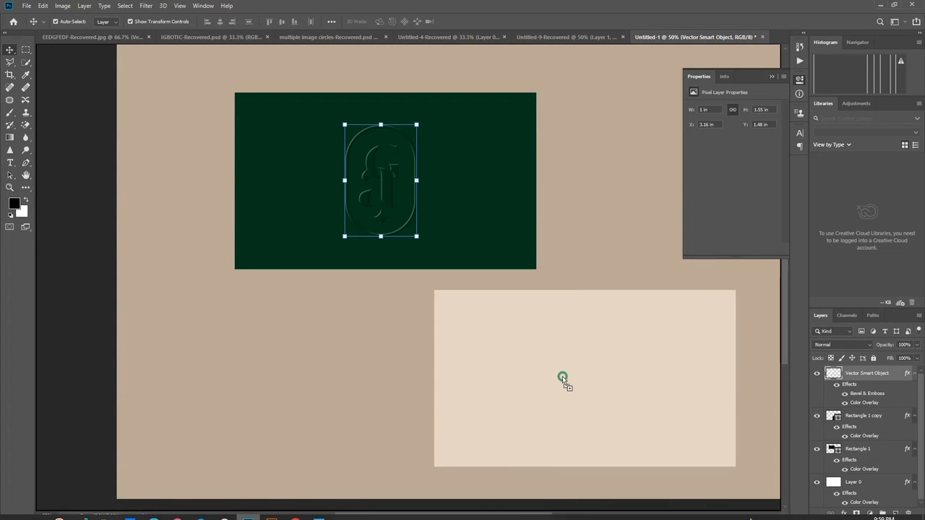
{"action": "key", "text": "ctrl+v"}
{"action": "left_click_drag", "start_coordinate": [558, 313], "coordinate": [593, 376]}
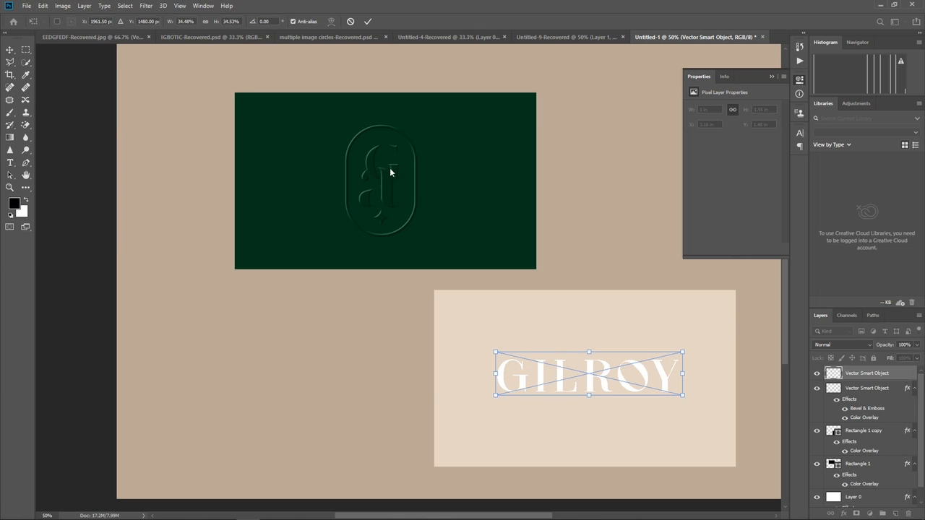
{"action": "key", "text": "Return"}
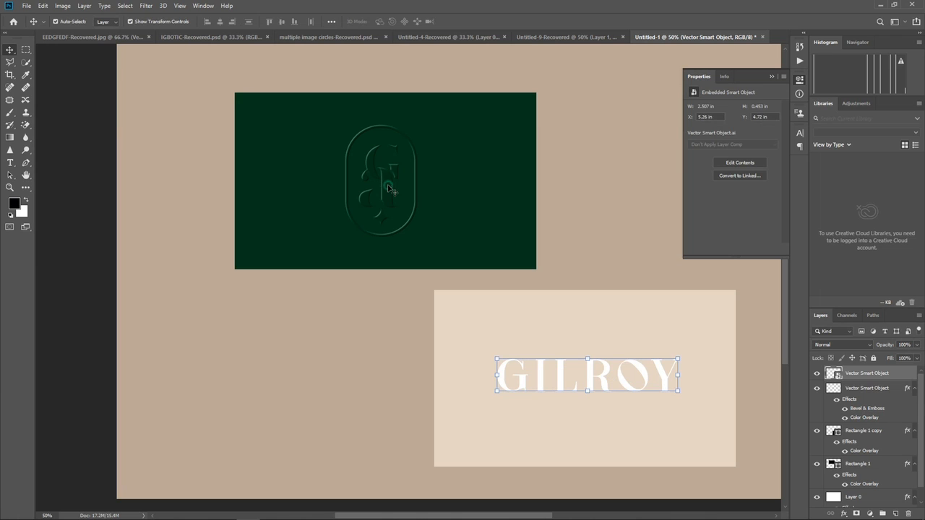
Copy the monogram logo's layer style and paste it onto the GILROY wordmark
{"action": "left_click", "coordinate": [389, 189]}
{"action": "right_click", "coordinate": [896, 391]}
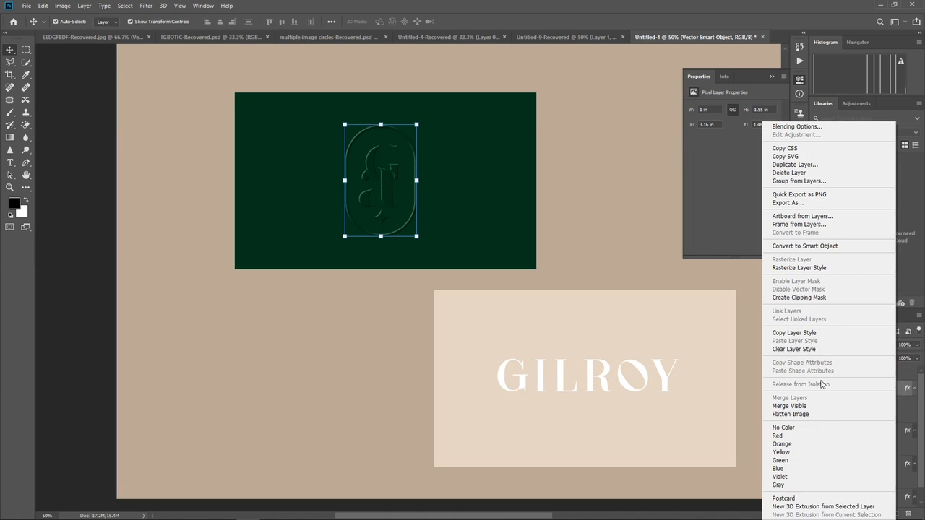
{"action": "left_click", "coordinate": [795, 333]}
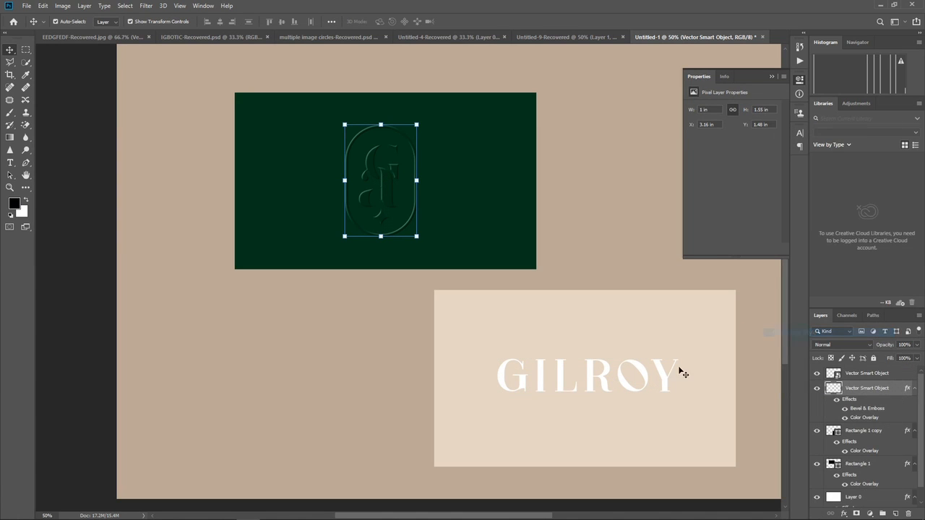
{"action": "left_click", "coordinate": [606, 372]}
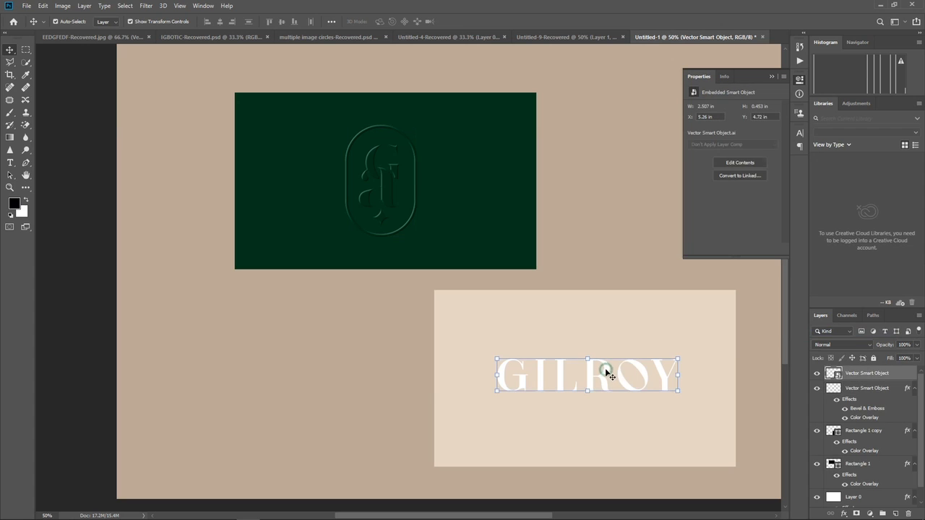
{"action": "right_click", "coordinate": [869, 373]}
{"action": "left_click", "coordinate": [768, 363]}
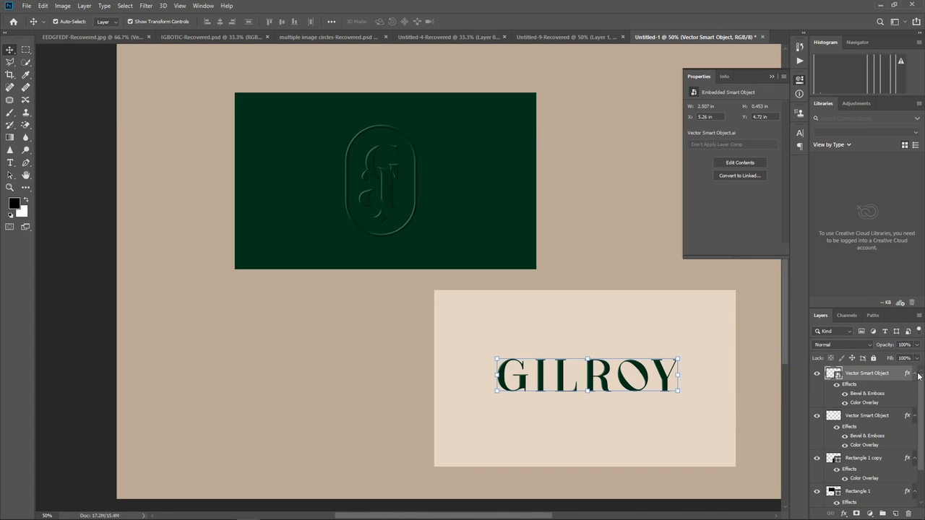
Set the wordmark's colour overlay to the card's cream, #e4d6c4, and compare the result with the reference business card image
{"action": "double_click", "coordinate": [901, 375]}
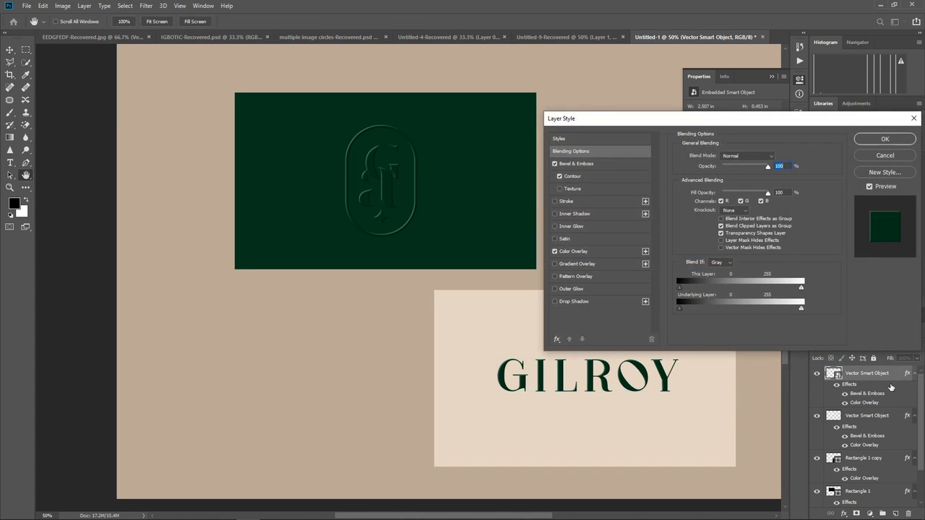
{"action": "left_click", "coordinate": [591, 252]}
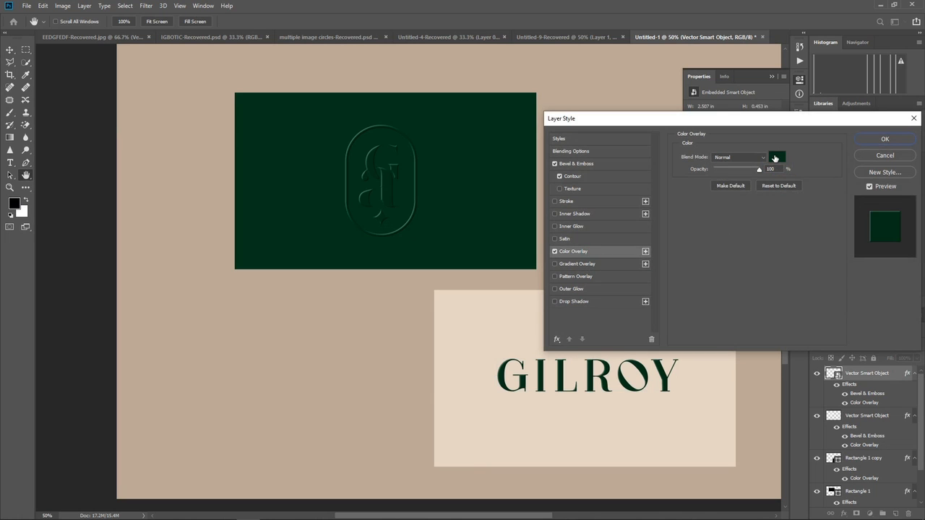
{"action": "left_click", "coordinate": [777, 157]}
{"action": "left_click", "coordinate": [490, 333]}
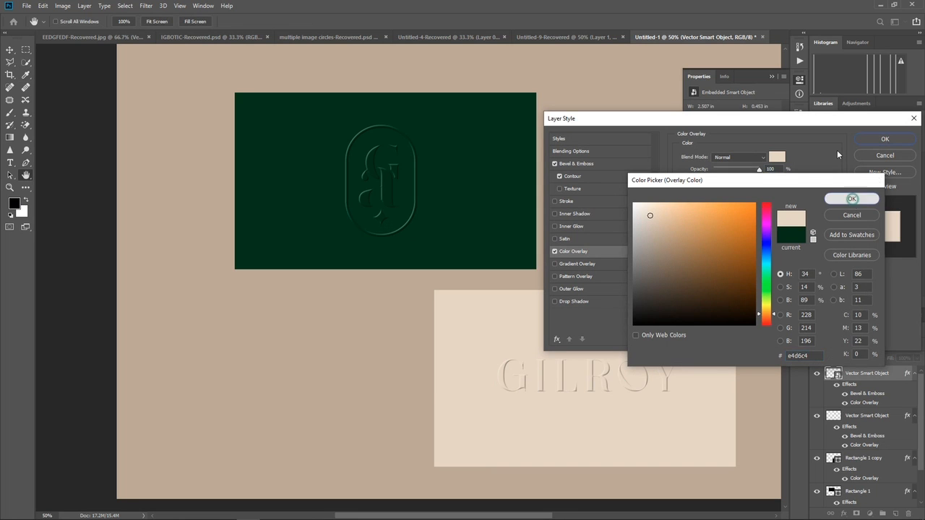
{"action": "left_click", "coordinate": [852, 199]}
{"action": "left_click_drag", "start_coordinate": [812, 121], "coordinate": [793, 53]}
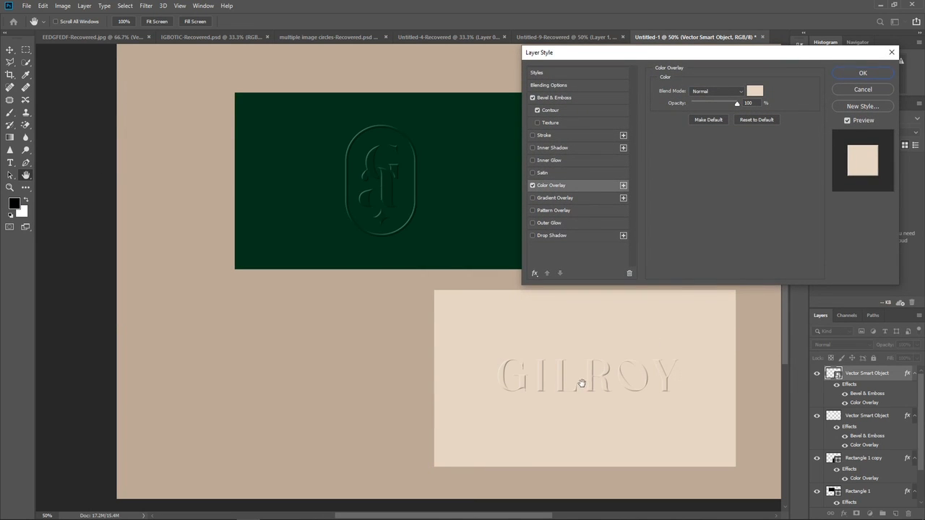
{"action": "left_click", "coordinate": [313, 510]}
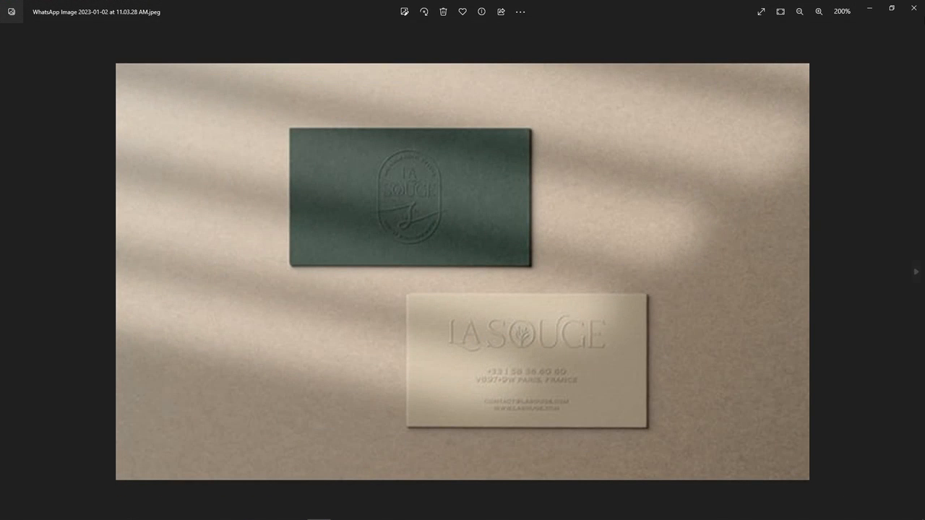
{"action": "left_click", "coordinate": [866, 10]}
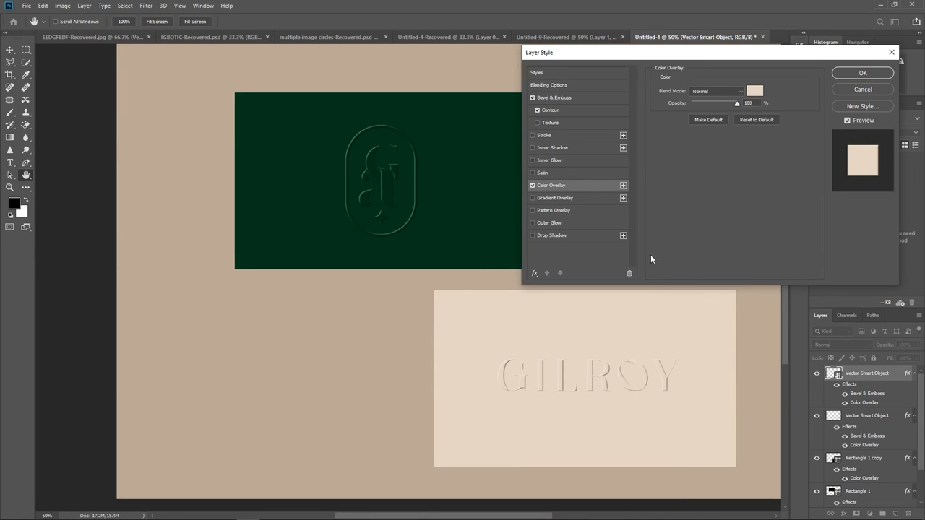
Set the wordmark's bevel depth to 53% and keep its direction Up after trying Down, with size 5 px and soften 0 px
{"action": "left_click", "coordinate": [580, 96]}
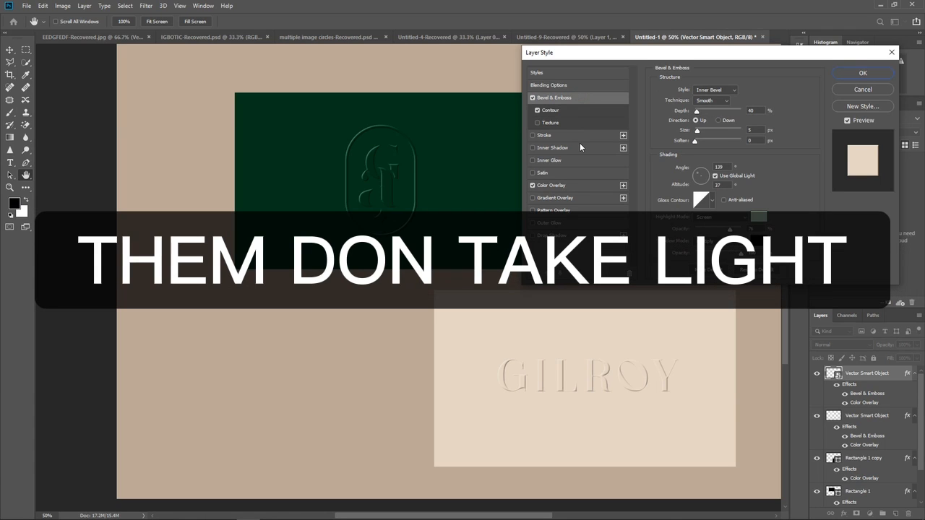
{"action": "mouse_move", "coordinate": [492, 519]}
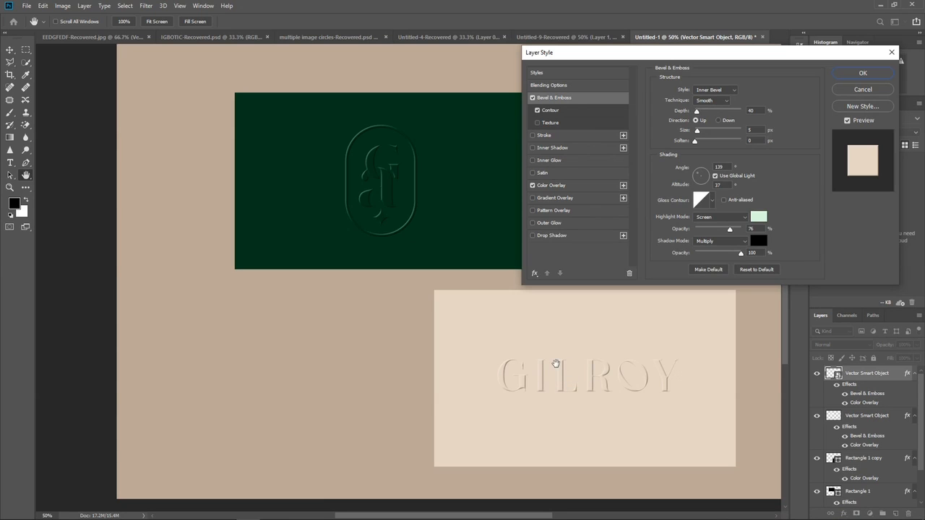
{"action": "left_click", "coordinate": [580, 96]}
{"action": "left_click_drag", "start_coordinate": [698, 113], "coordinate": [699, 119]}
{"action": "left_click", "coordinate": [719, 121]}
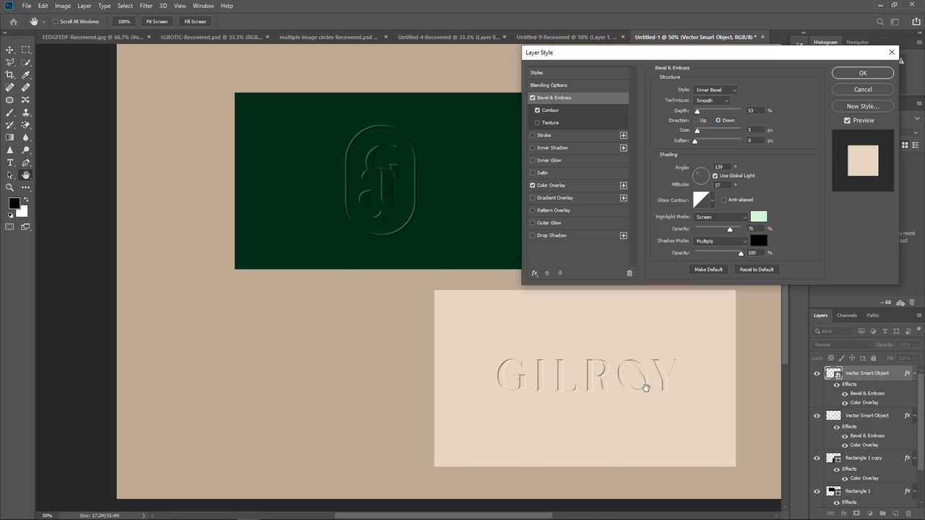
{"action": "left_click", "coordinate": [696, 120]}
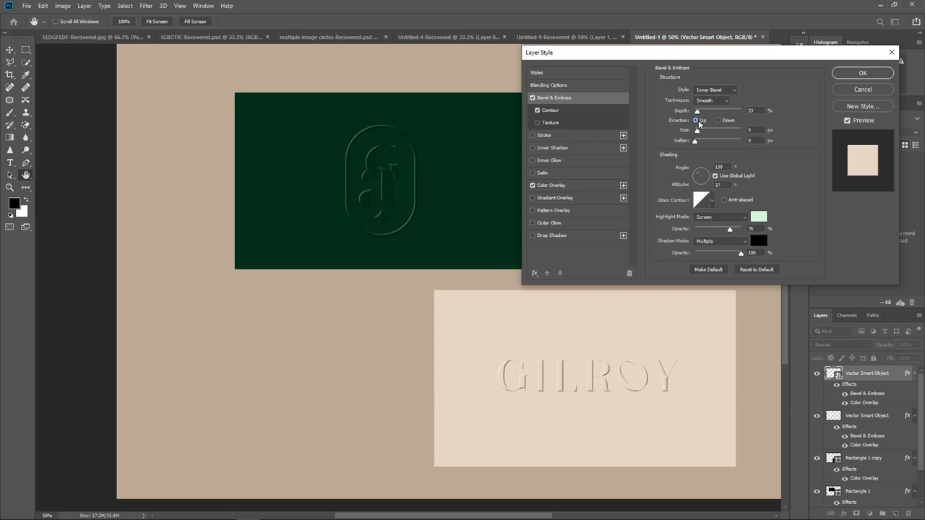
{"action": "left_click_drag", "start_coordinate": [697, 132], "coordinate": [698, 141]}
{"action": "left_click_drag", "start_coordinate": [696, 142], "coordinate": [682, 170]}
Raise the bevel's highlight opacity to 100% and sample the card's cream, #e4d6c4, as the highlight colour
{"action": "left_click_drag", "start_coordinate": [731, 232], "coordinate": [741, 234]}
{"action": "left_click", "coordinate": [739, 254]}
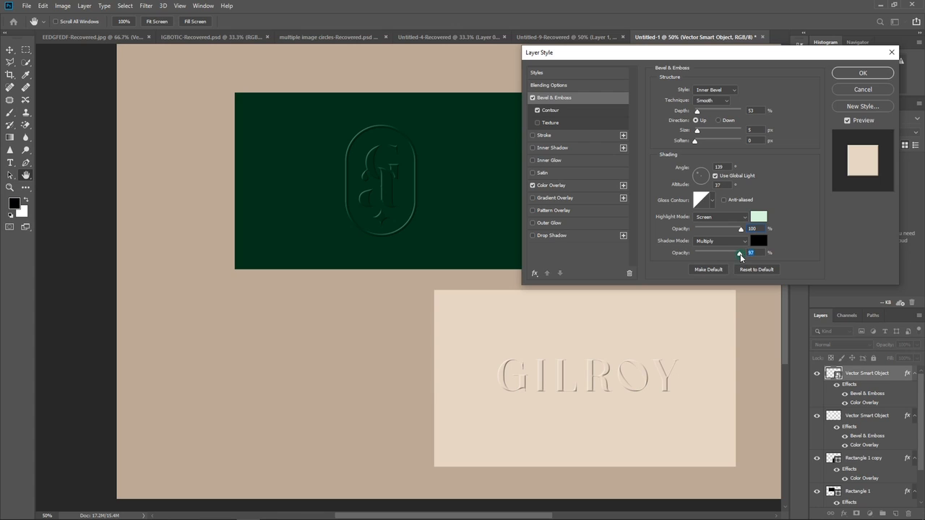
{"action": "left_click", "coordinate": [760, 221]}
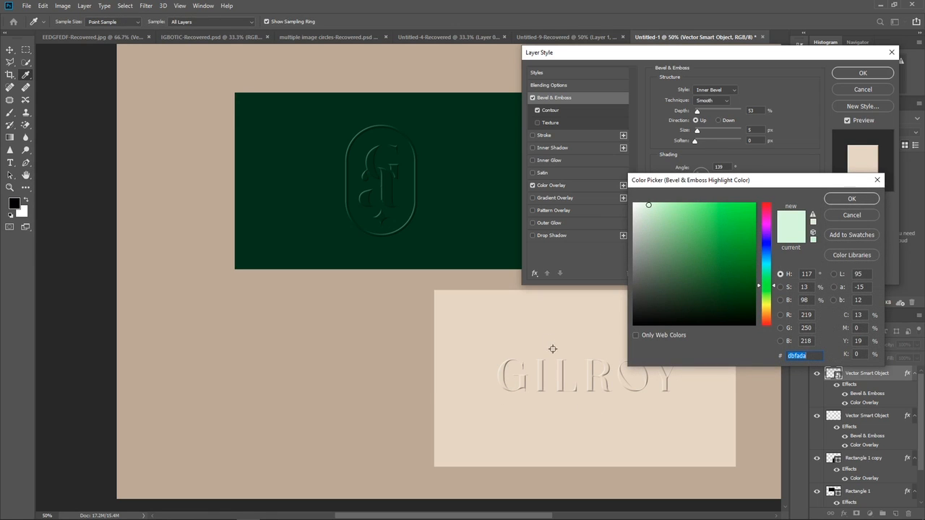
{"action": "left_click", "coordinate": [545, 318]}
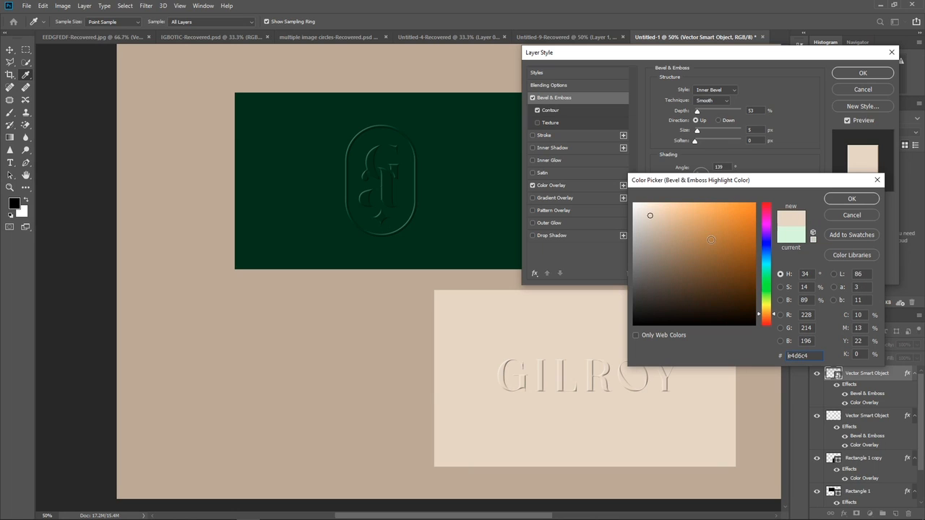
{"action": "left_click", "coordinate": [844, 200]}
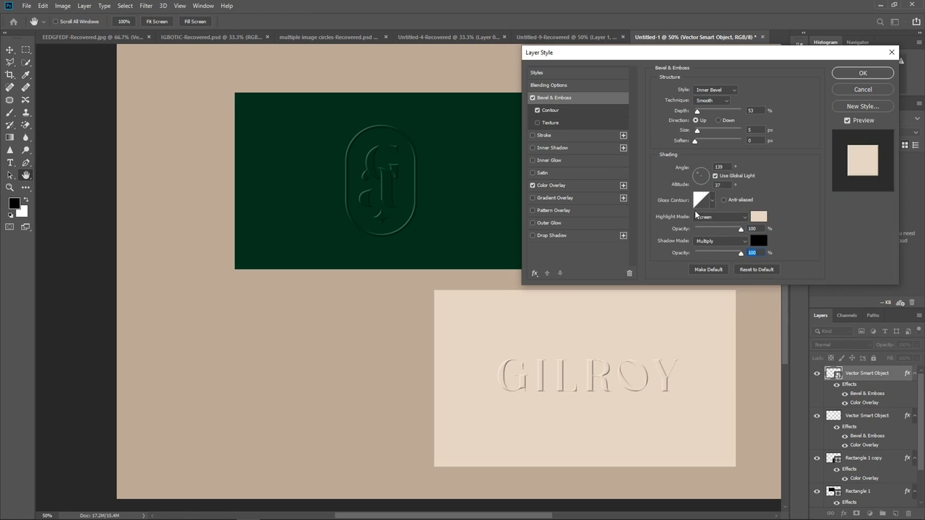
Keep the bevel's shadow colour black, lower the shadow opacity from full strength, and apply the wordmark's layer style
{"action": "left_click", "coordinate": [758, 241]}
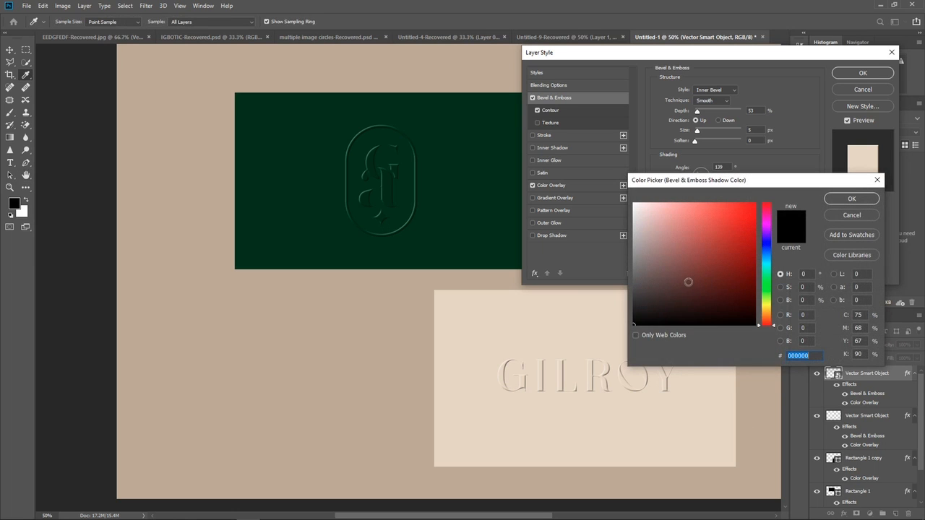
{"action": "left_click", "coordinate": [851, 200]}
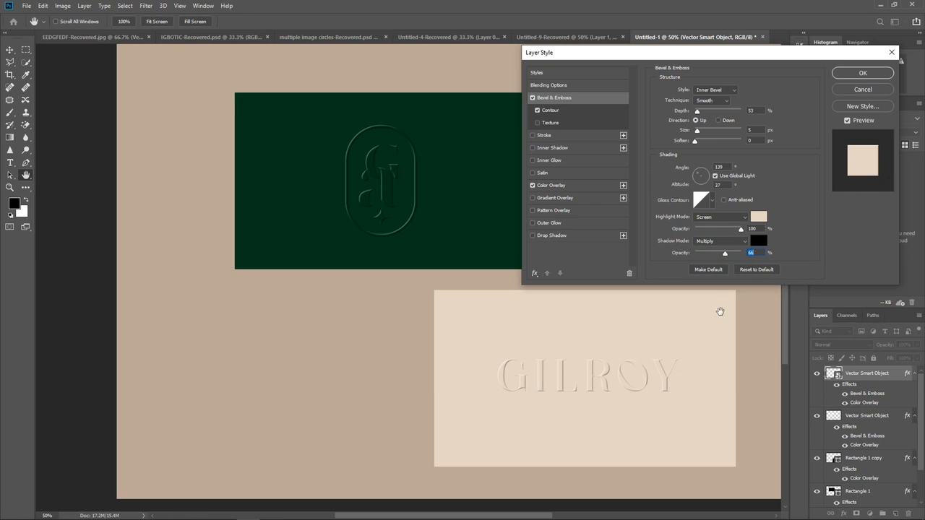
{"action": "left_click_drag", "start_coordinate": [725, 253], "coordinate": [730, 258]}
{"action": "left_click", "coordinate": [850, 75]}
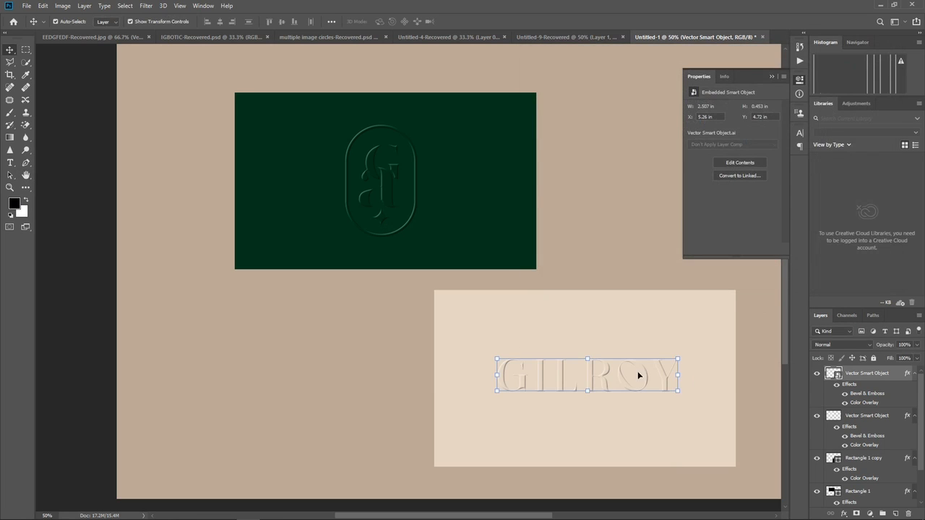
Collapse the layer properties, deselect the wordmark, and review both embossed cards on the full canvas
{"action": "left_click", "coordinate": [775, 77]}
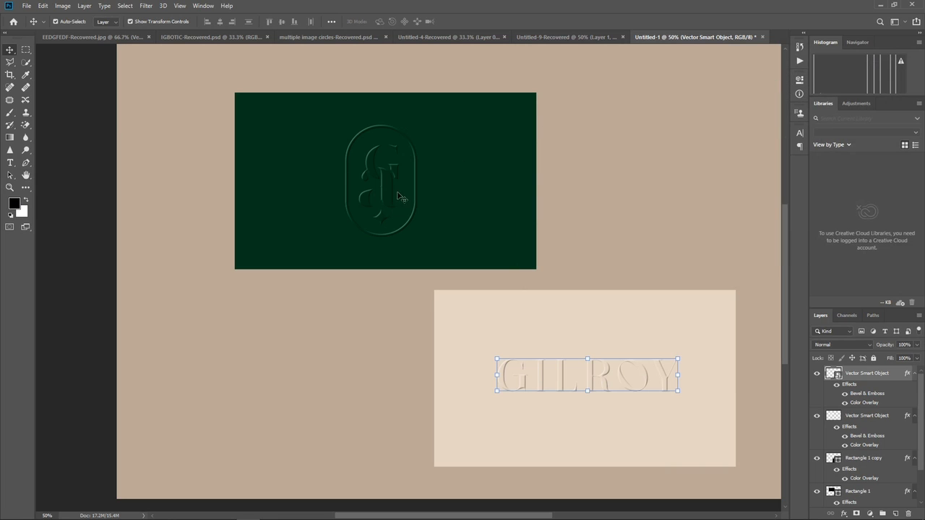
{"action": "key", "text": "ctrl+minus"}
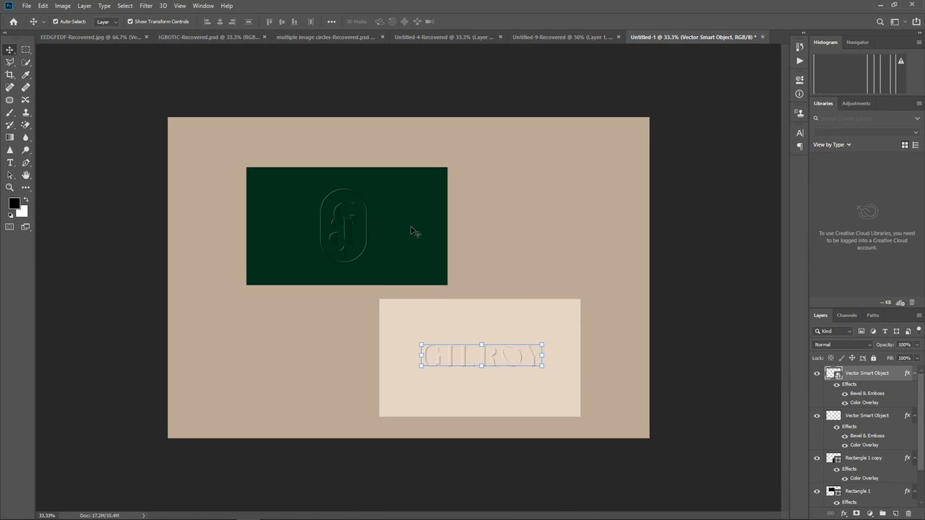
{"action": "left_click", "coordinate": [699, 158]}
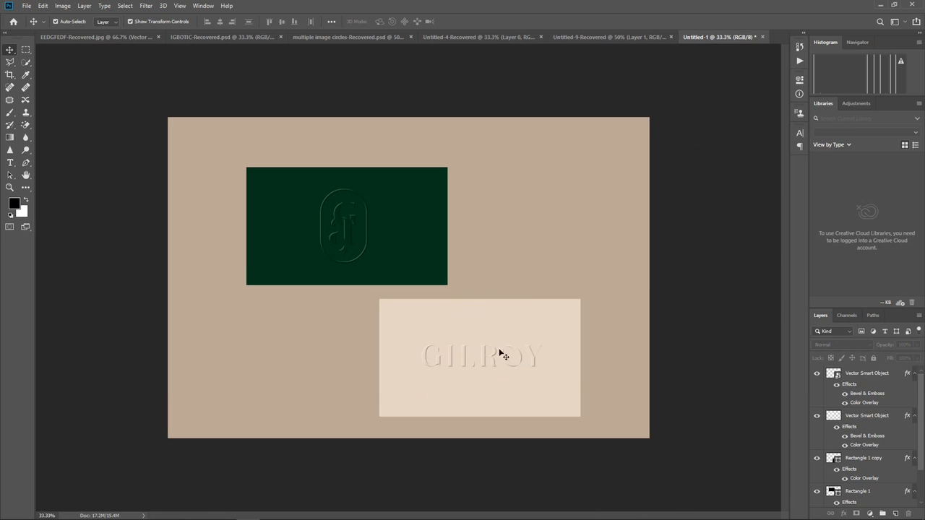
Check the reference image's lighting, switch to Illustrator, and draw a white bar about 966 × 55 px on empty pasteboard beside the artboards
{"action": "left_click", "coordinate": [316, 513]}
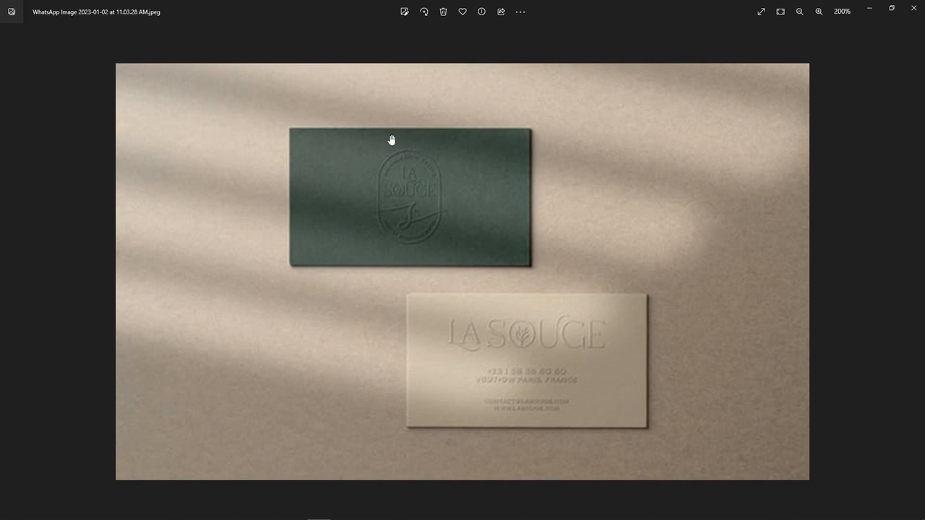
{"action": "left_click", "coordinate": [869, 8]}
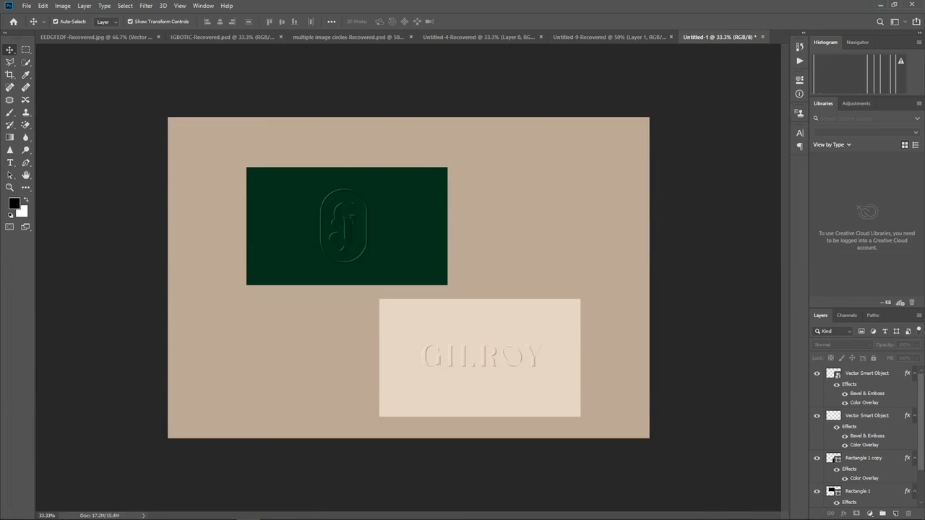
{"action": "left_click", "coordinate": [272, 511]}
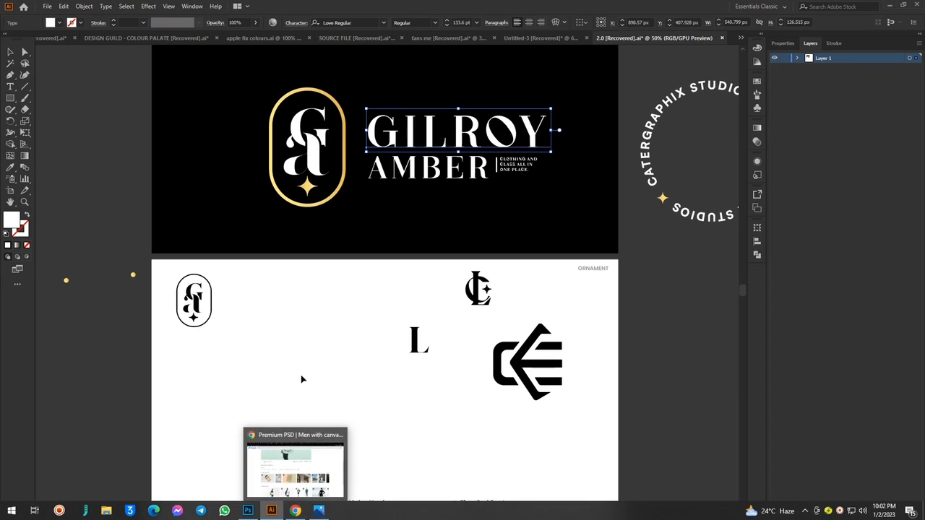
{"action": "scroll", "coordinate": [713, 376], "scroll_direction": "right", "scroll_amount": 3}
{"action": "scroll", "coordinate": [712, 377], "scroll_direction": "right", "scroll_amount": 2}
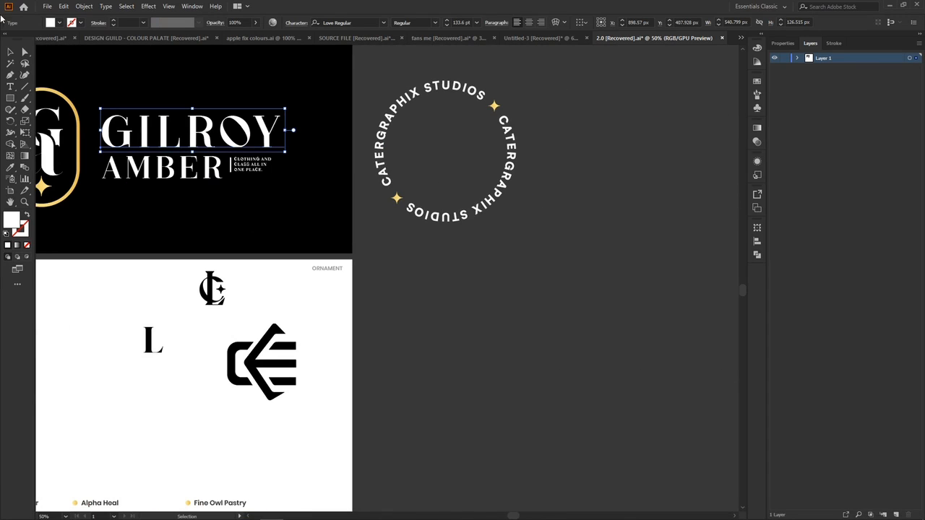
{"action": "left_click", "coordinate": [10, 98]}
{"action": "left_click_drag", "start_coordinate": [432, 306], "coordinate": [700, 323]}
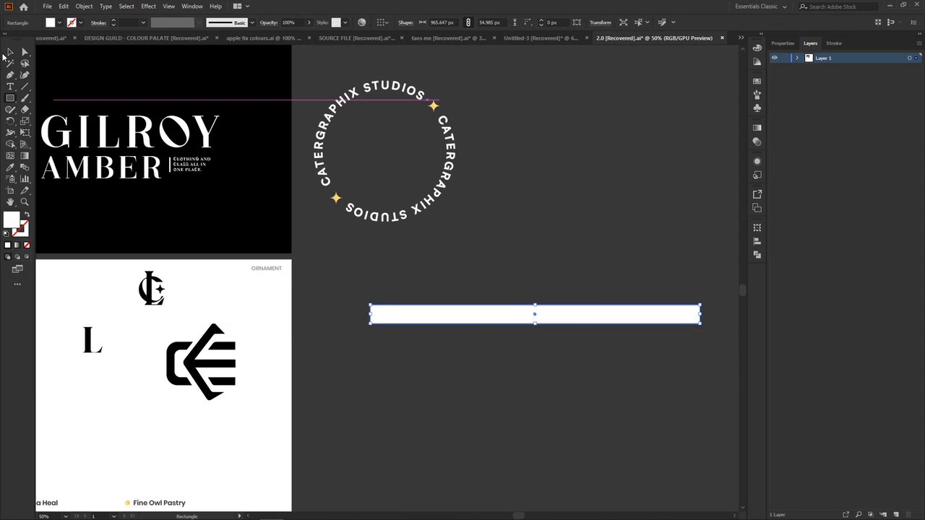
Duplicate the white bar downward to make a stack of four roughly evenly spaced horizontal bars
{"action": "left_click", "coordinate": [10, 52]}
{"action": "left_click", "coordinate": [547, 230]}
{"action": "left_click_drag", "start_coordinate": [571, 318], "coordinate": [587, 410]}
{"action": "left_click", "coordinate": [605, 267]}
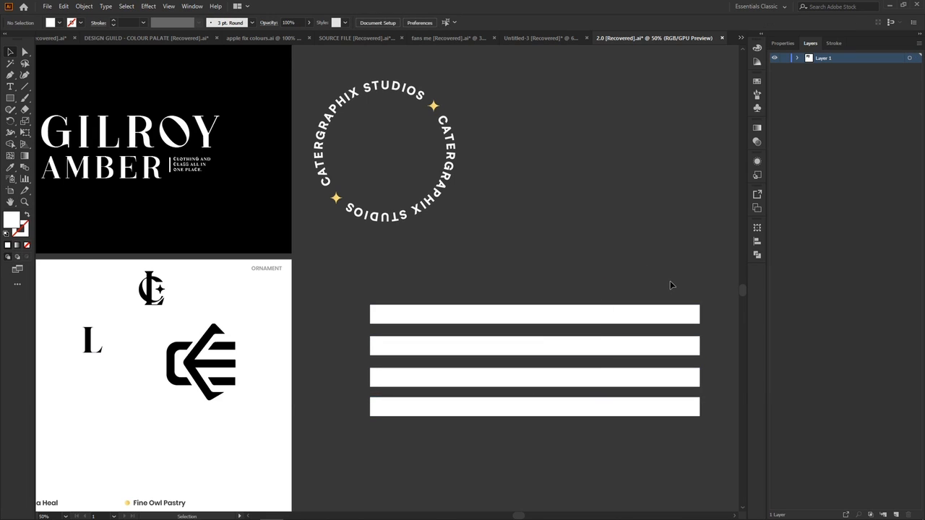
Look at the slanted light and shadow bands in the reference image and return to the bars in Illustrator
{"action": "scroll", "coordinate": [670, 285], "scroll_direction": "right", "scroll_amount": 4}
{"action": "left_click", "coordinate": [10, 74]}
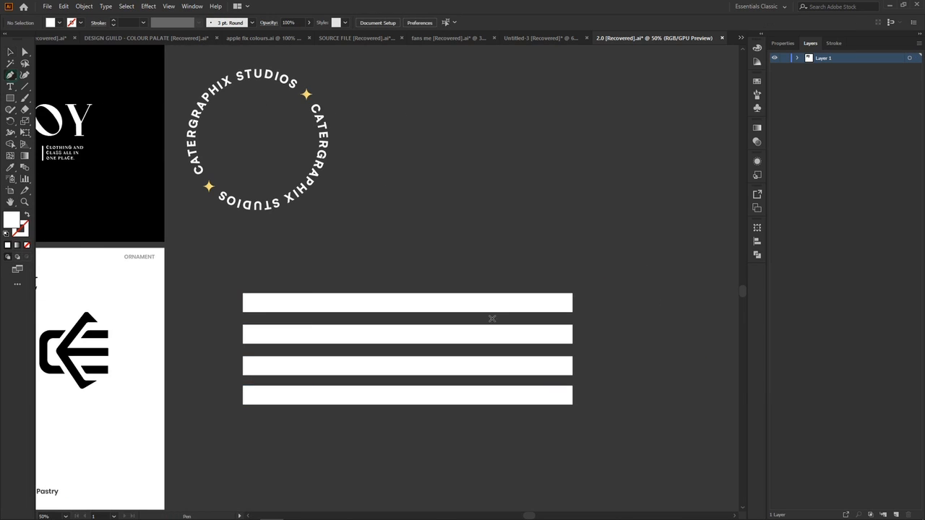
{"action": "left_click", "coordinate": [318, 513]}
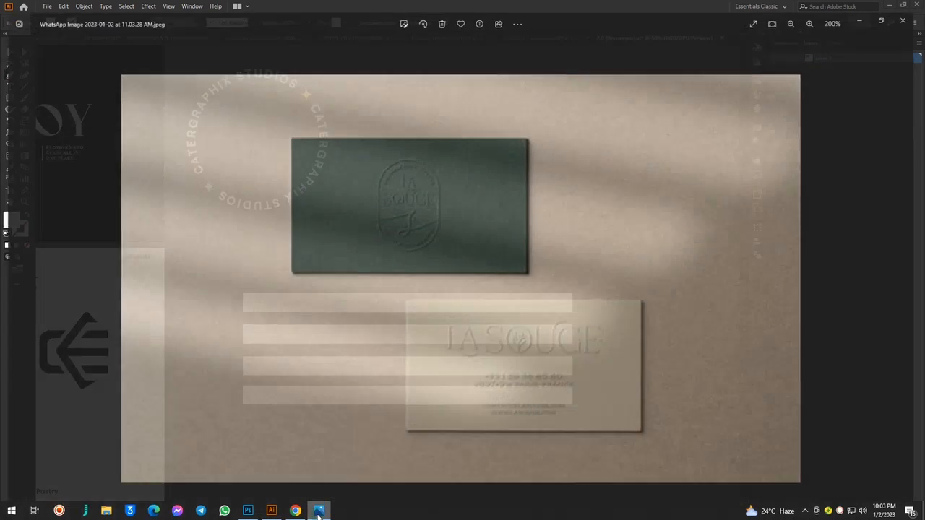
{"action": "left_click", "coordinate": [318, 513]}
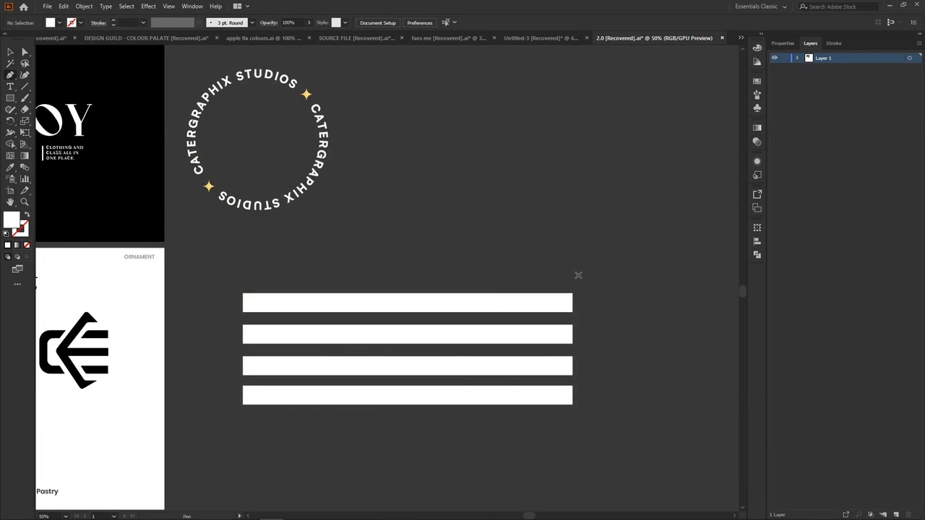
{"action": "left_click_drag", "start_coordinate": [589, 271], "coordinate": [561, 260]}
{"action": "left_click", "coordinate": [560, 261]}
{"action": "key", "text": "Escape"}
{"action": "left_click", "coordinate": [10, 52]}
{"action": "key", "text": "ctrl+z"}
{"action": "key", "text": "ctrl+z"}
Draw a closed triangle with the Pen tool, its slanted edge crossing the right ends of all four bars
{"action": "key", "text": "p"}
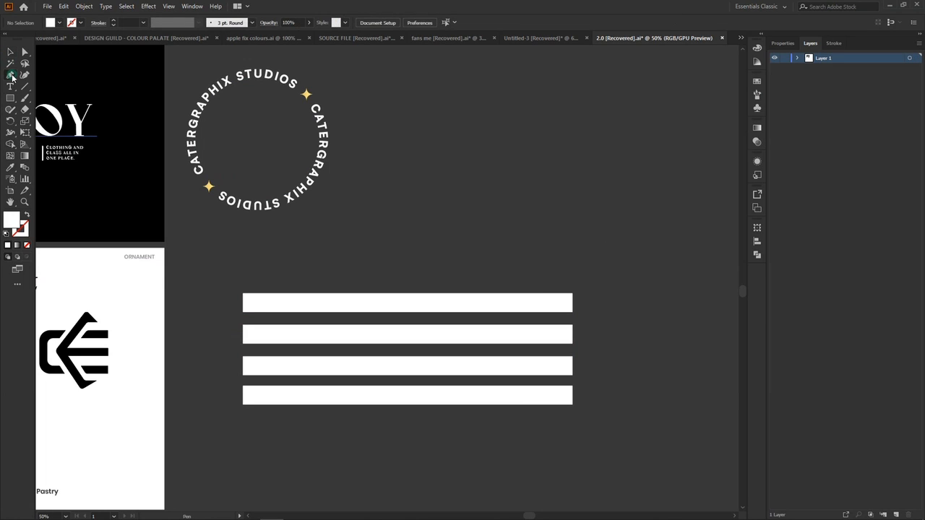
{"action": "left_click", "coordinate": [583, 277]}
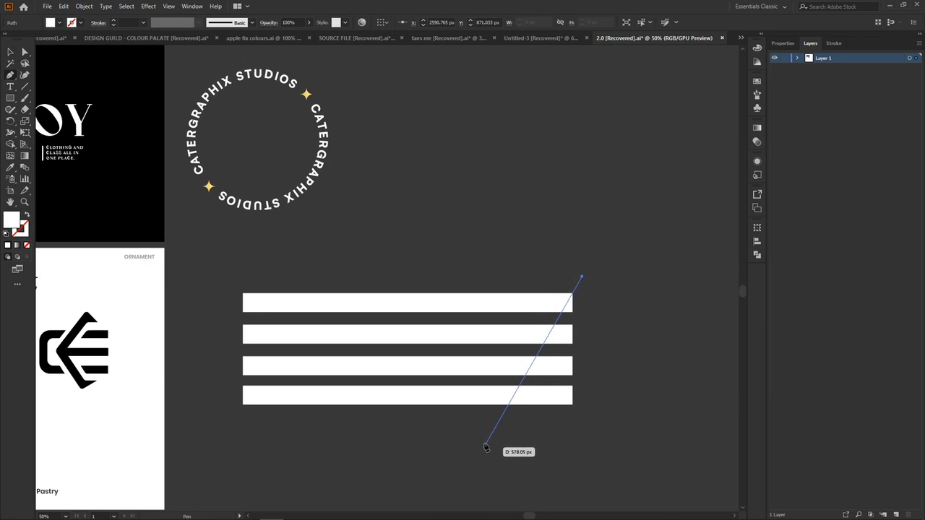
{"action": "left_click", "coordinate": [474, 436]}
{"action": "left_click", "coordinate": [609, 440]}
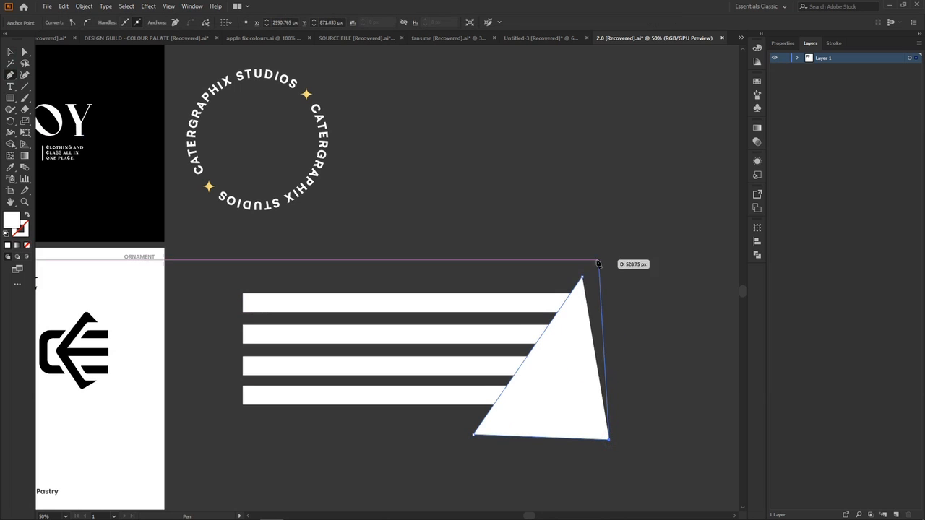
{"action": "left_click", "coordinate": [582, 277]}
Select the bars with the triangle and cut away the overlapping parts with Shape Builder, leaving diagonally trimmed bar ends
{"action": "left_click", "coordinate": [11, 52]}
{"action": "left_click_drag", "start_coordinate": [446, 246], "coordinate": [542, 405]}
{"action": "left_click", "coordinate": [11, 143]}
{"action": "mouse_move", "coordinate": [614, 267]}
{"action": "left_mouse_down"}
{"action": "mouse_move", "coordinate": [574, 305]}
{"action": "mouse_move", "coordinate": [539, 414]}
{"action": "mouse_move", "coordinate": [561, 406]}
{"action": "left_mouse_up"}
{"action": "left_click", "coordinate": [10, 52]}
{"action": "left_click", "coordinate": [578, 212]}
Copy the four trimmed bars and paste them into the Photoshop mockup as a smart object
{"action": "left_click", "coordinate": [424, 357]}
{"action": "left_click", "coordinate": [271, 510]}
{"action": "left_click", "coordinate": [248, 510]}
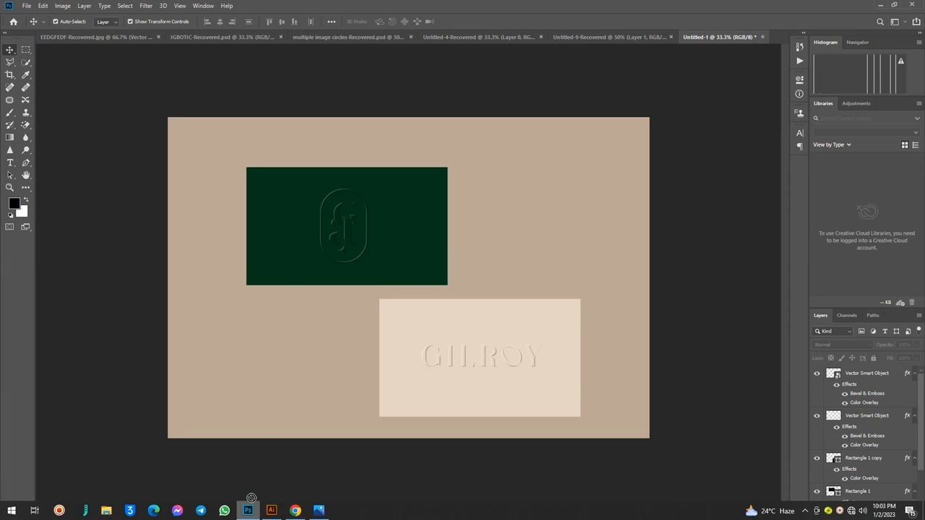
{"action": "key", "text": "ctrl+v"}
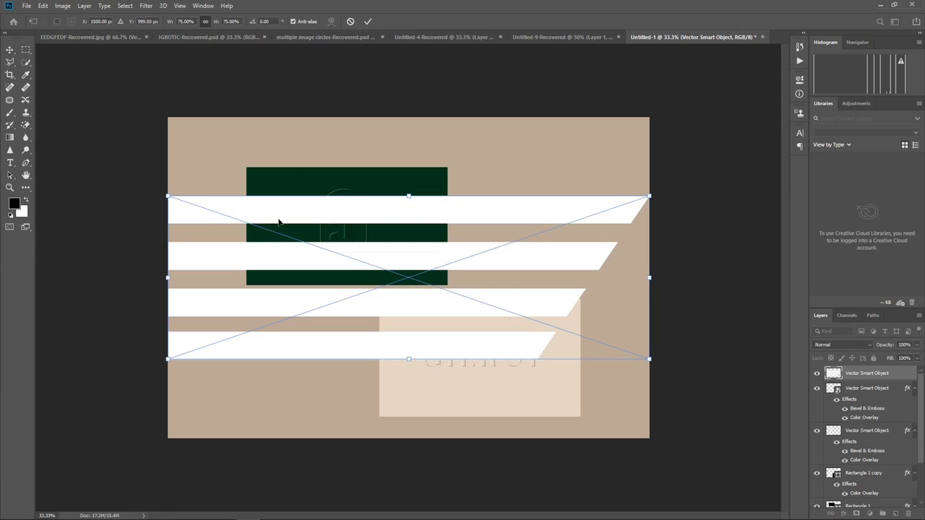
Rotate the pasted bars clockwise, enlarge them beyond the canvas's left edge so they slope down across the green card, and commit the transform
{"action": "left_click_drag", "start_coordinate": [653, 279], "coordinate": [698, 324]}
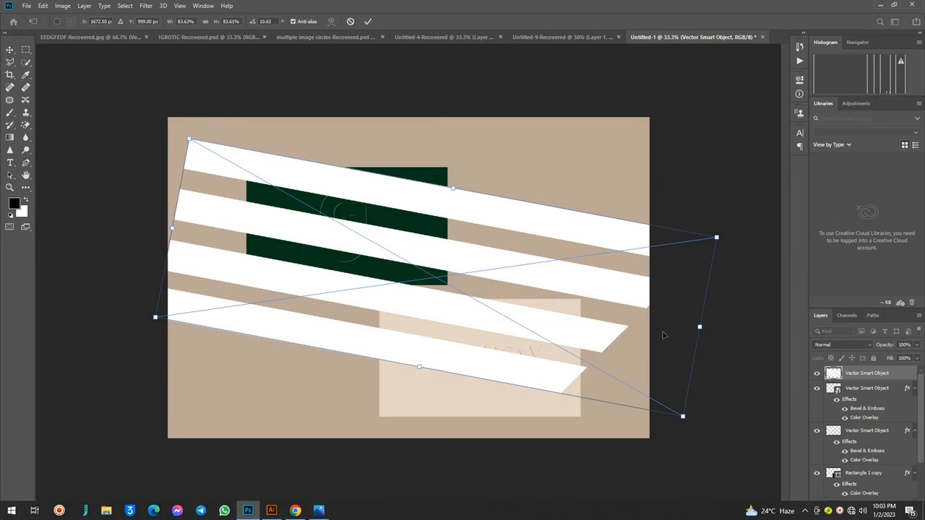
{"action": "left_click_drag", "start_coordinate": [719, 320], "coordinate": [717, 368]}
{"action": "left_click_drag", "start_coordinate": [588, 326], "coordinate": [330, 214]}
{"action": "left_click_drag", "start_coordinate": [434, 260], "coordinate": [615, 331]}
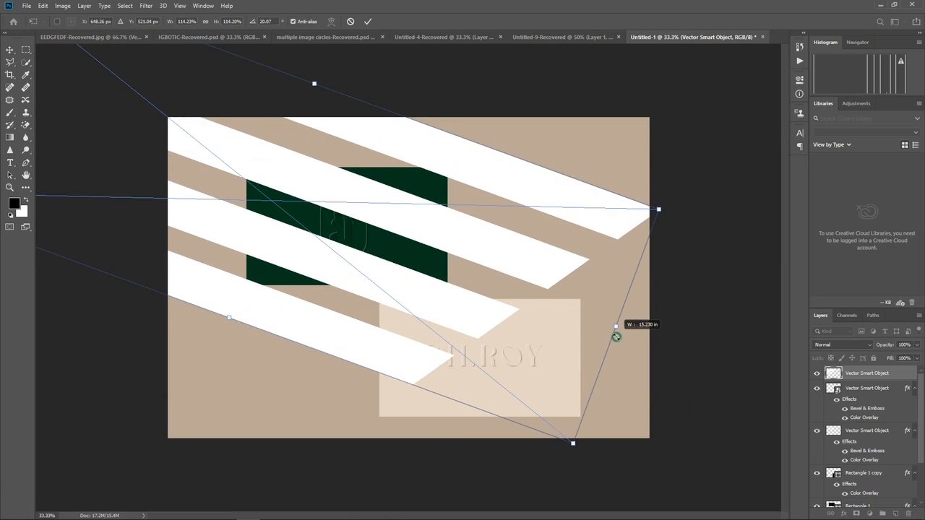
{"action": "left_click_drag", "start_coordinate": [533, 258], "coordinate": [502, 280]}
{"action": "left_click_drag", "start_coordinate": [638, 229], "coordinate": [634, 182]}
{"action": "left_click_drag", "start_coordinate": [581, 198], "coordinate": [557, 201]}
{"action": "key", "text": "Return"}
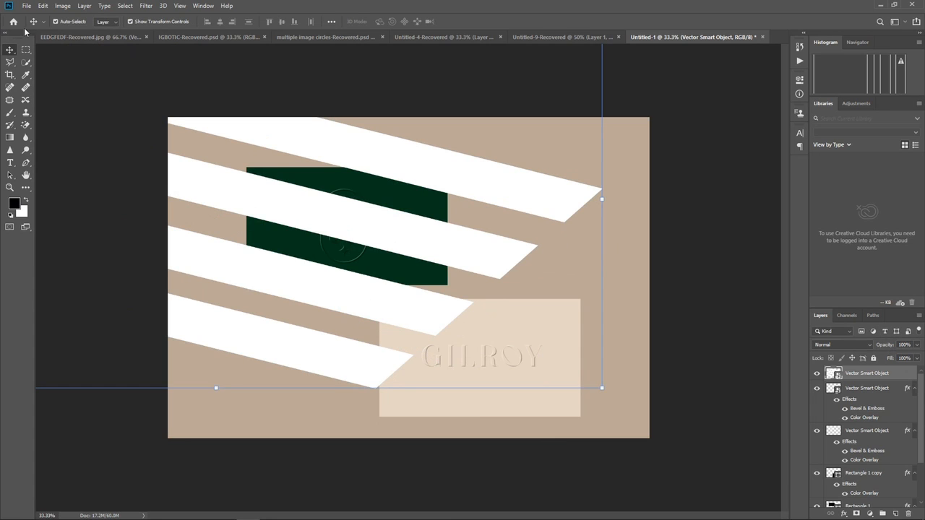
Apply a Gaussian Blur with a radius of 30.4 pixels to the white bars
{"action": "left_click", "coordinate": [146, 6]}
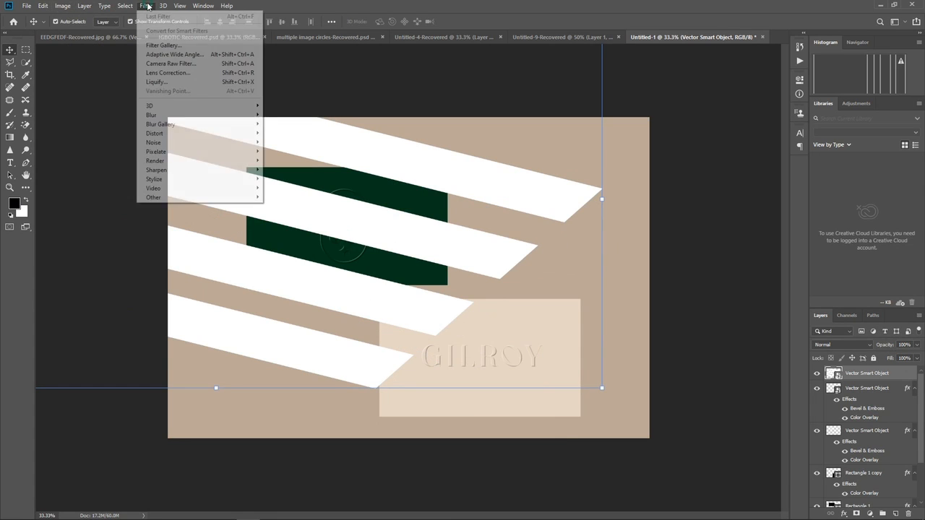
{"action": "mouse_move", "coordinate": [195, 114]}
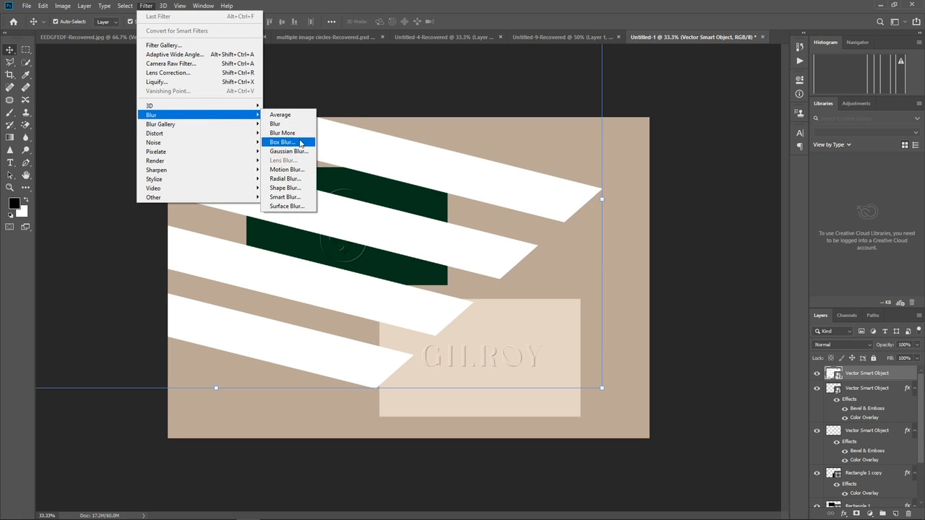
{"action": "left_click", "coordinate": [288, 151]}
{"action": "left_click_drag", "start_coordinate": [394, 258], "coordinate": [434, 259]}
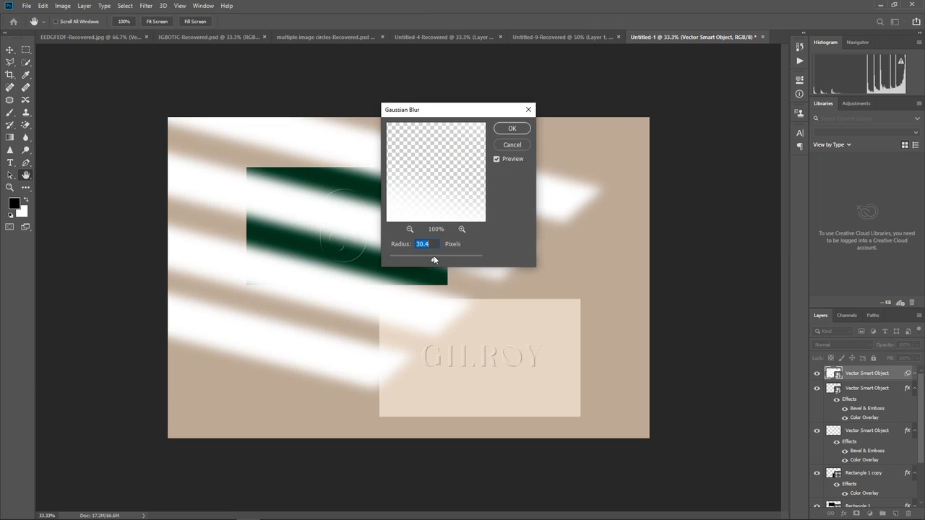
{"action": "left_click", "coordinate": [512, 129]}
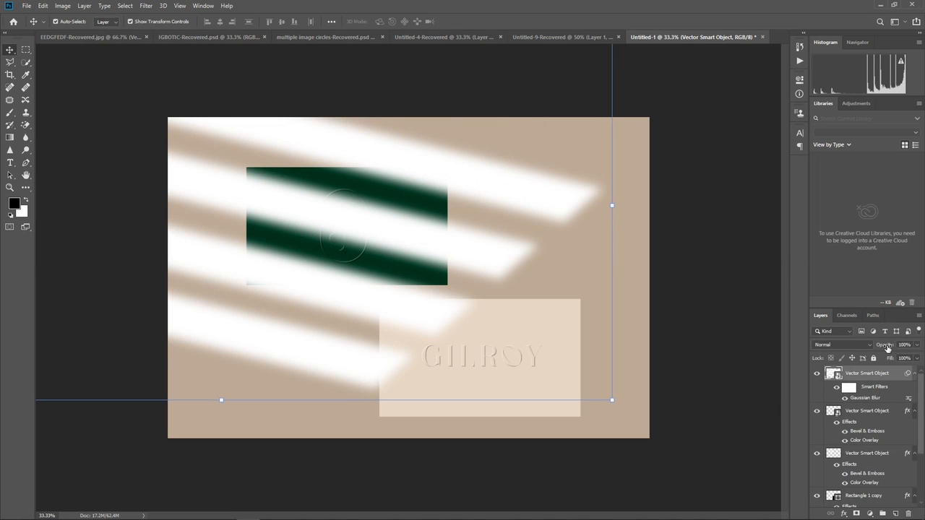
Lower the blurred bars layer's opacity to 15% and deselect it
{"action": "left_click_drag", "start_coordinate": [884, 345], "coordinate": [850, 359]}
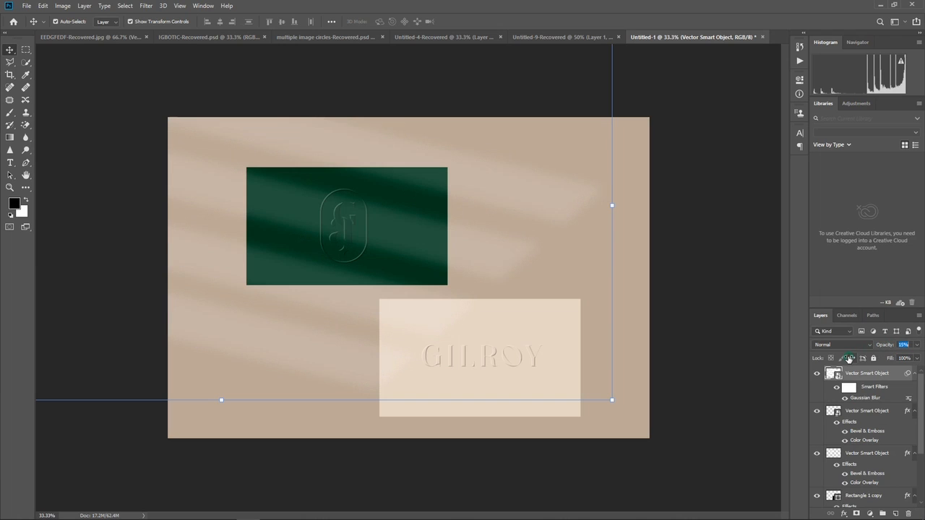
{"action": "left_click_drag", "start_coordinate": [849, 359], "coordinate": [849, 359]}
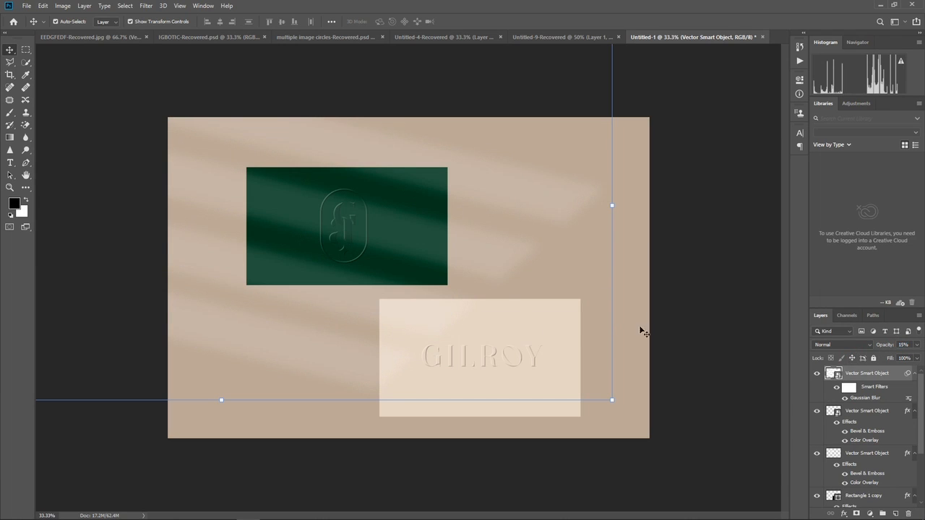
{"action": "left_click", "coordinate": [714, 306]}
Darken the background layer's Color Overlay to brown #98856f and apply the layer style
{"action": "left_click", "coordinate": [636, 305]}
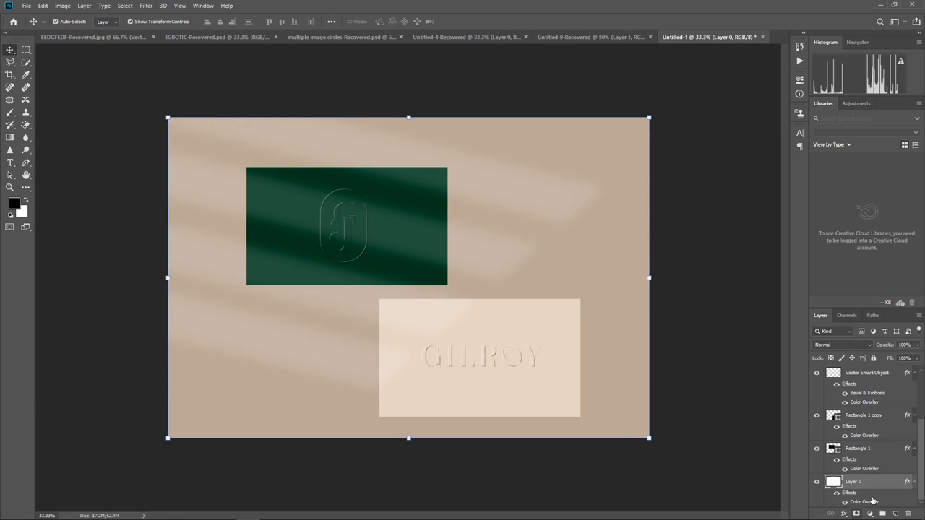
{"action": "double_click", "coordinate": [895, 483]}
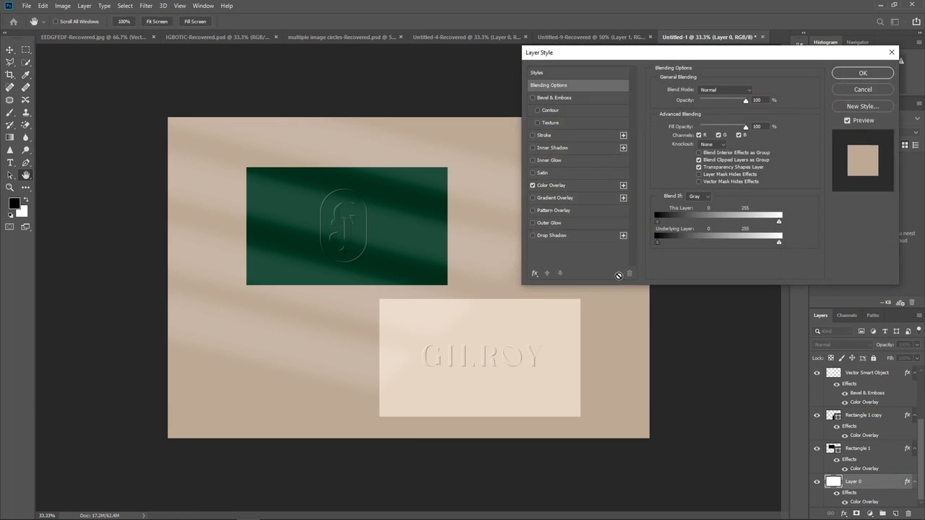
{"action": "left_click", "coordinate": [574, 185]}
{"action": "left_click", "coordinate": [756, 92]}
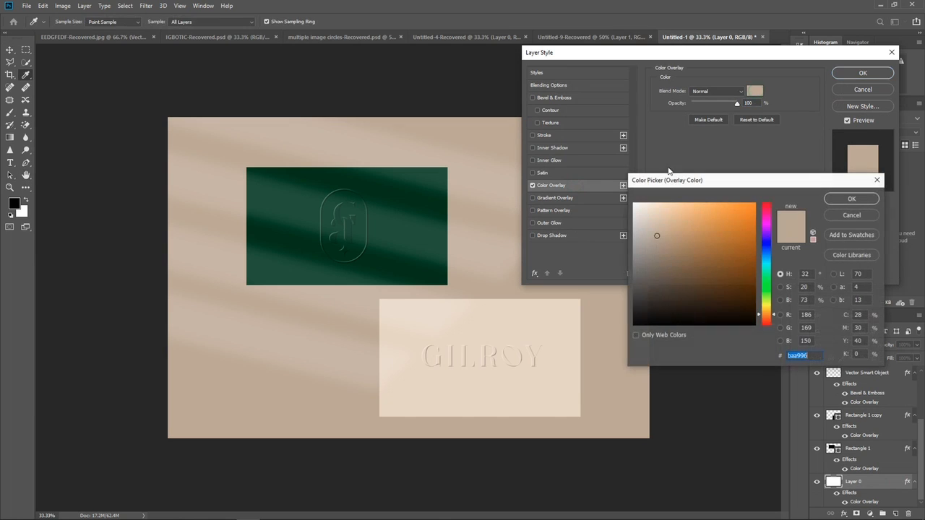
{"action": "left_click", "coordinate": [663, 246]}
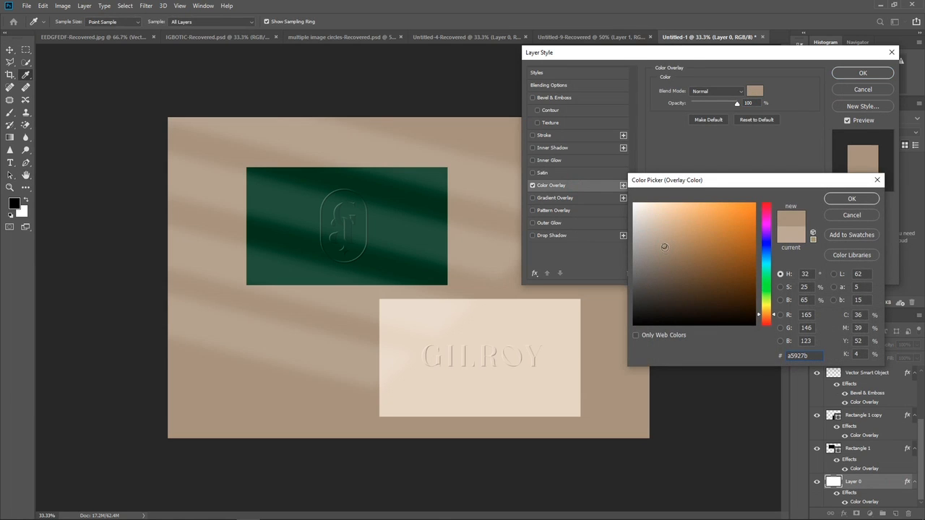
{"action": "left_click", "coordinate": [666, 255]}
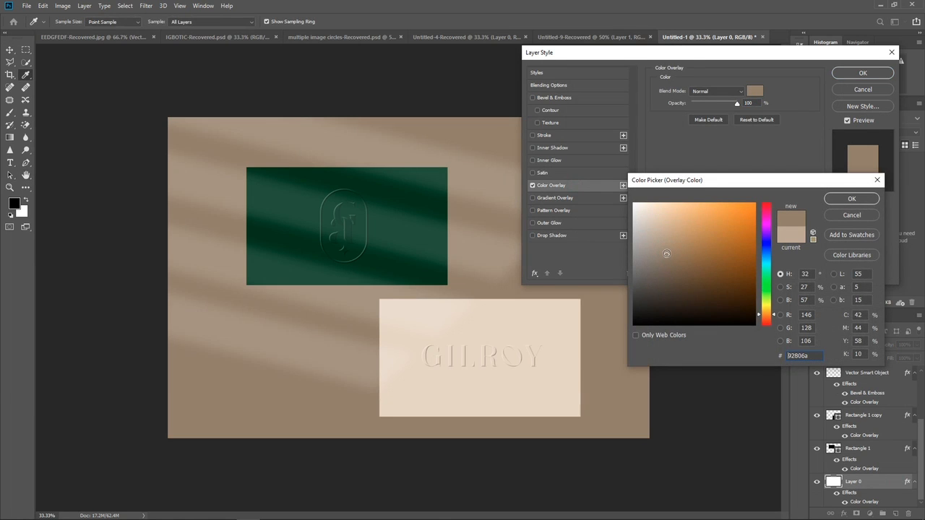
{"action": "left_click", "coordinate": [665, 253]}
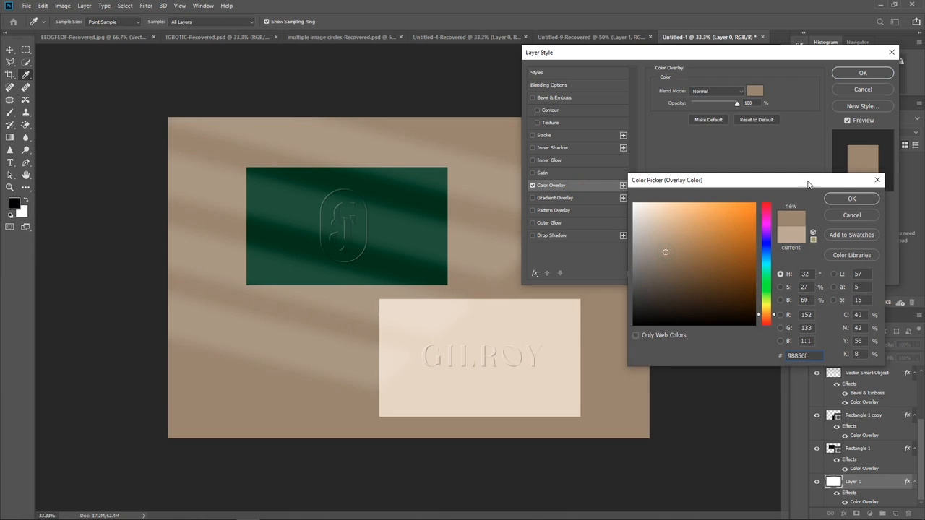
{"action": "left_click", "coordinate": [846, 200]}
{"action": "left_click", "coordinate": [861, 73]}
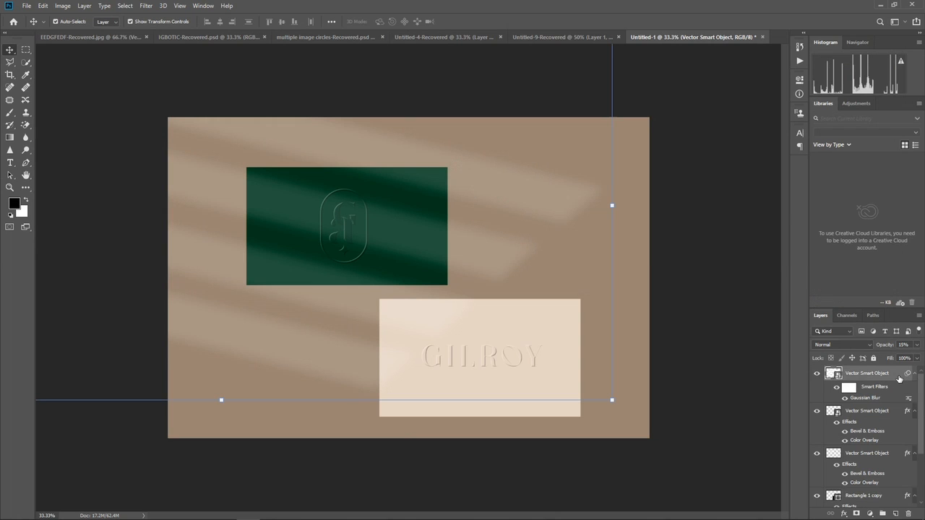
Add a Color Overlay of warm cream #dfcab2 to the blurred bars layer and apply it
{"action": "double_click", "coordinate": [898, 377]}
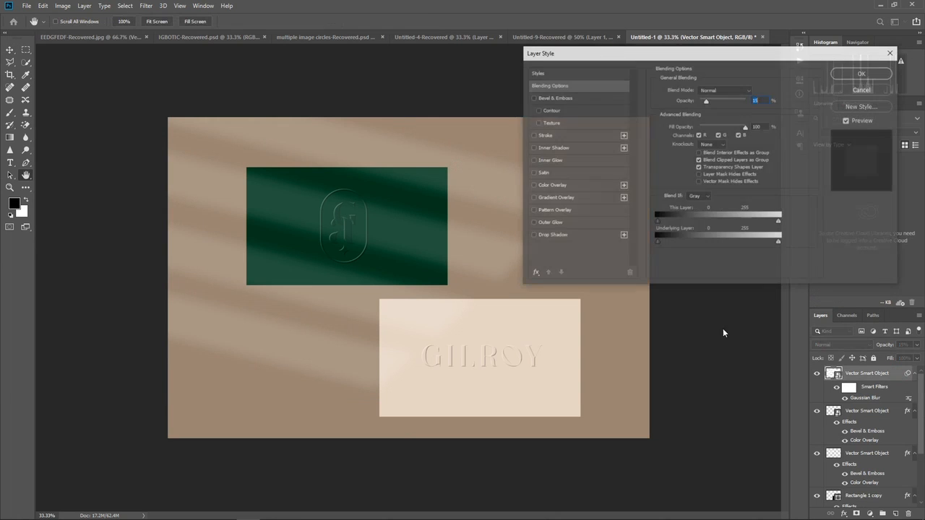
{"action": "left_click", "coordinate": [567, 186]}
{"action": "left_click", "coordinate": [755, 90]}
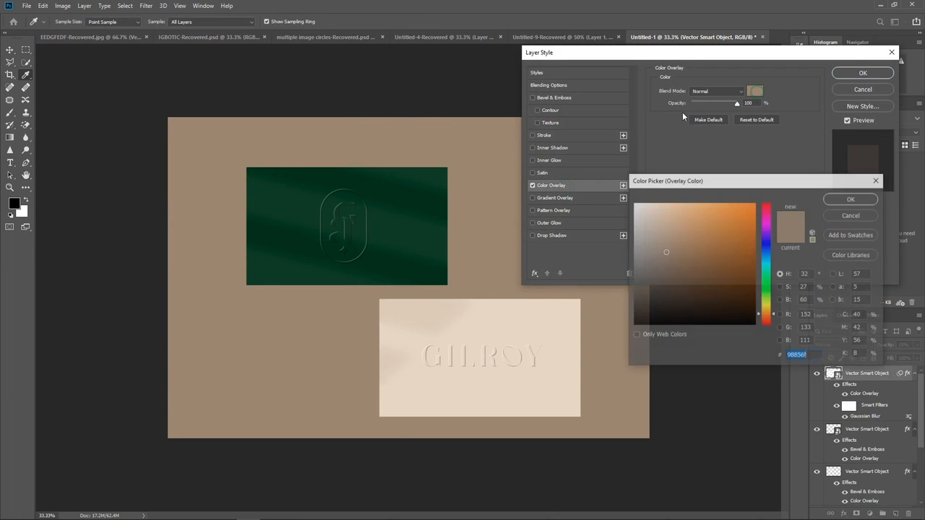
{"action": "left_click", "coordinate": [654, 225]}
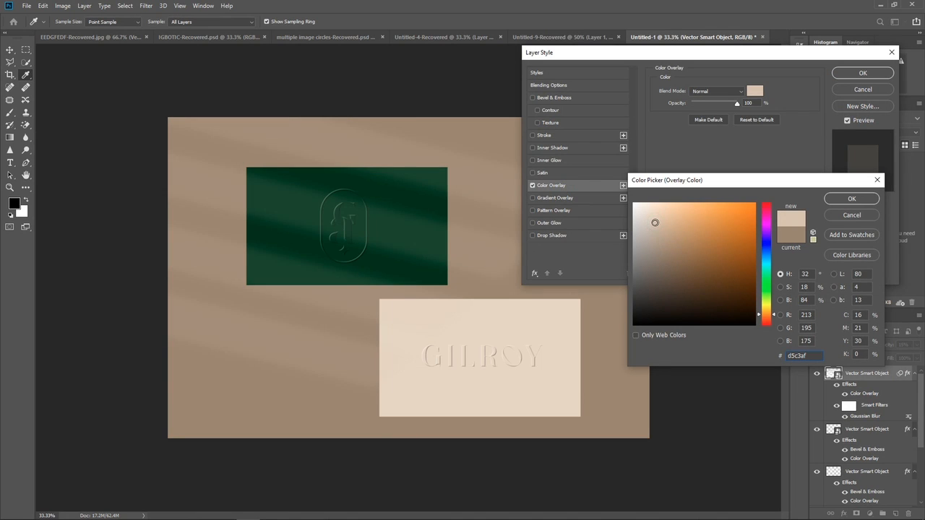
{"action": "mouse_move", "coordinate": [654, 220]}
{"action": "left_mouse_down"}
{"action": "mouse_move", "coordinate": [669, 220]}
{"action": "mouse_move", "coordinate": [668, 231]}
{"action": "mouse_move", "coordinate": [658, 219]}
{"action": "left_mouse_up"}
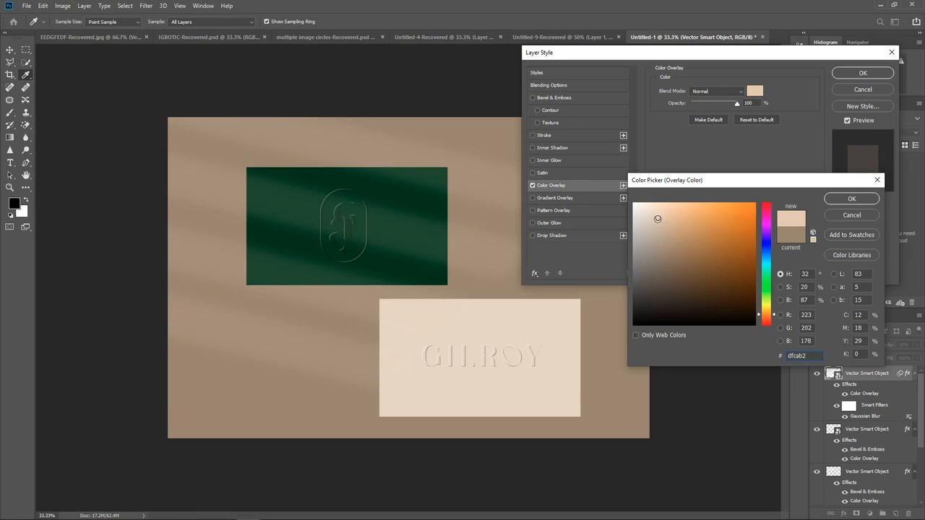
{"action": "left_click", "coordinate": [843, 200]}
{"action": "left_click", "coordinate": [867, 73]}
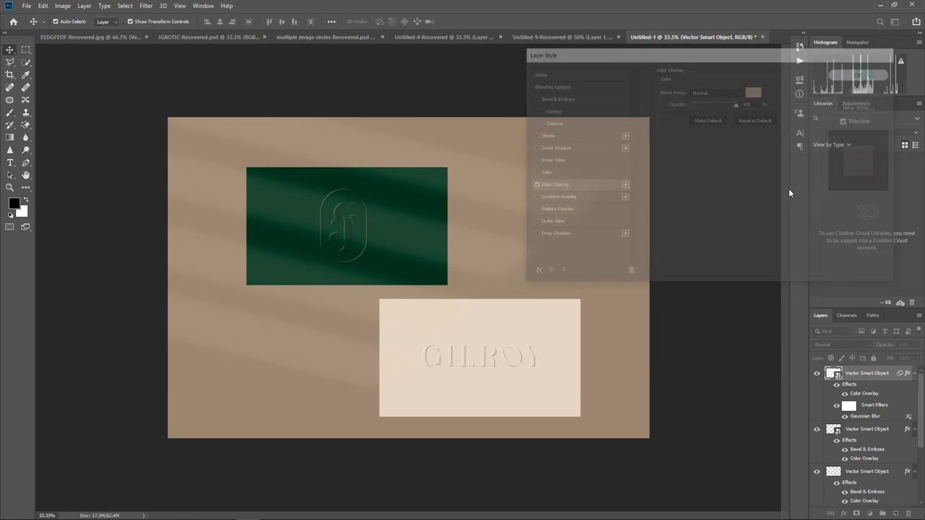
Raise the light bands layer's opacity to 21% and apply a second Gaussian Blur with a radius of 66.8 pixels
{"action": "left_click_drag", "start_coordinate": [885, 346], "coordinate": [888, 347]}
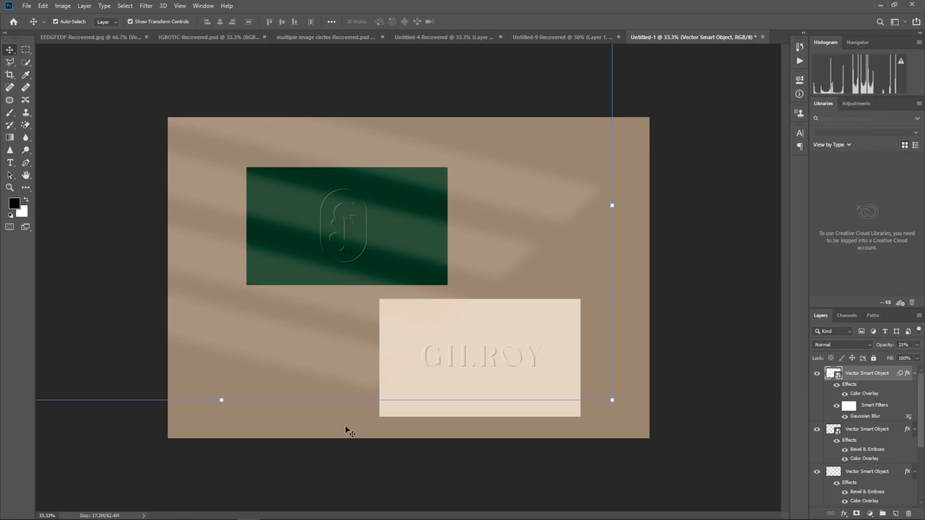
{"action": "left_click", "coordinate": [320, 511]}
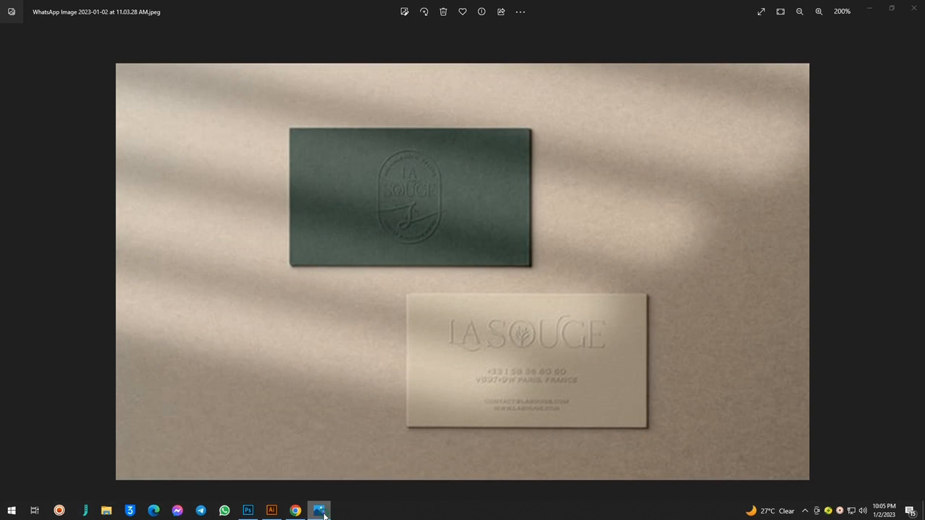
{"action": "left_click", "coordinate": [322, 513]}
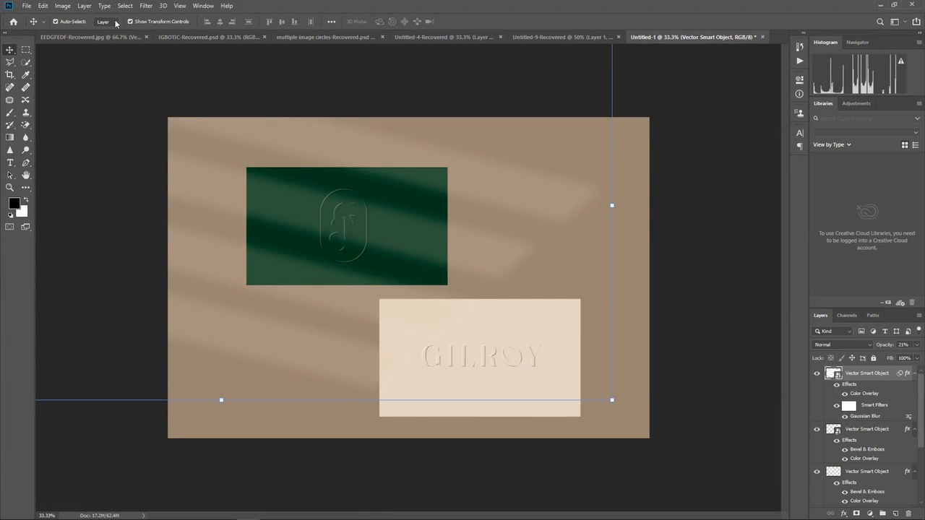
{"action": "left_click", "coordinate": [145, 10]}
{"action": "mouse_move", "coordinate": [185, 118]}
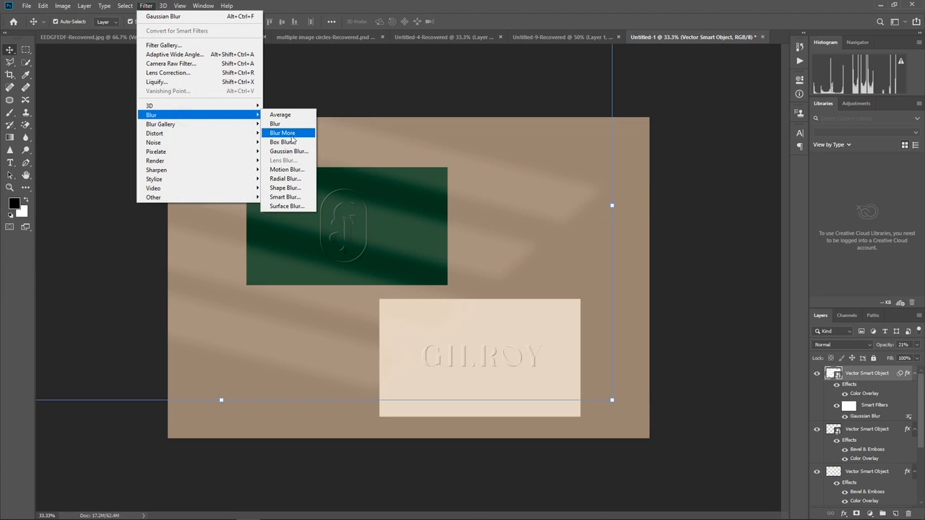
{"action": "left_click", "coordinate": [288, 151]}
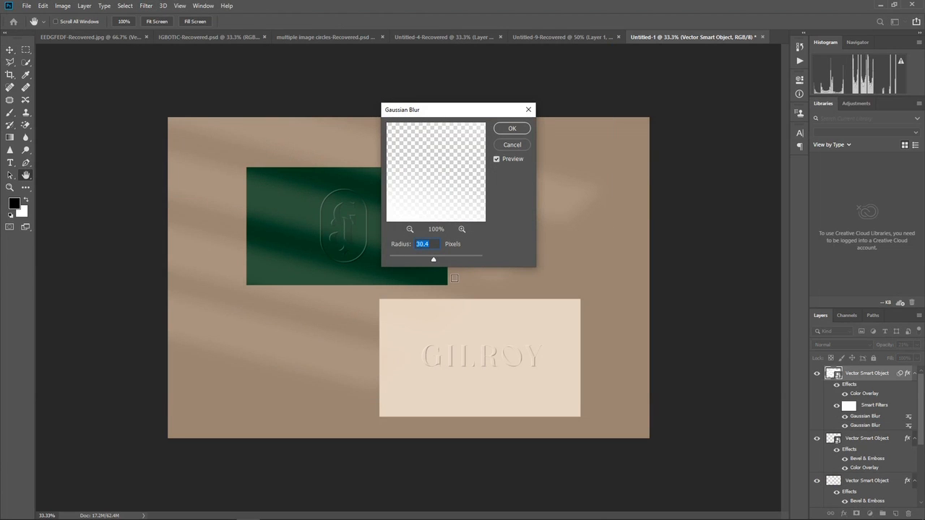
{"action": "left_click", "coordinate": [453, 256]}
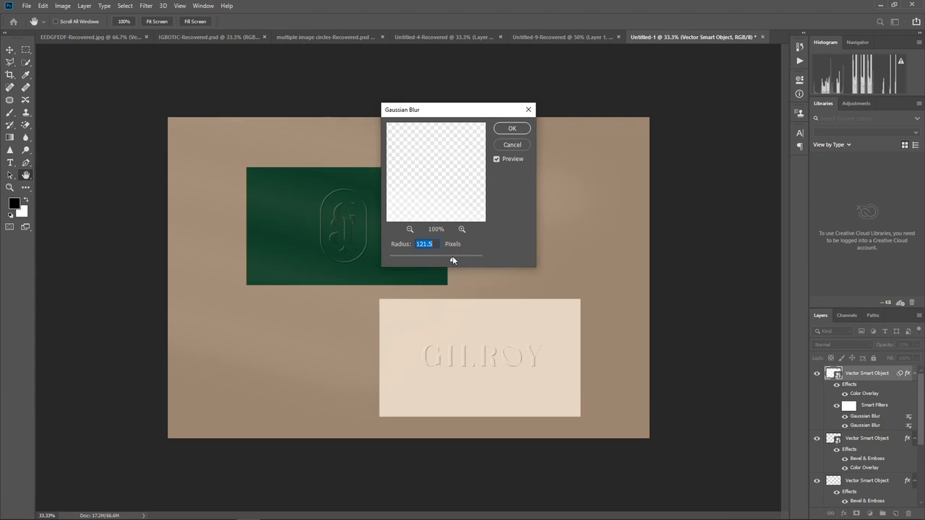
{"action": "left_click", "coordinate": [445, 257]}
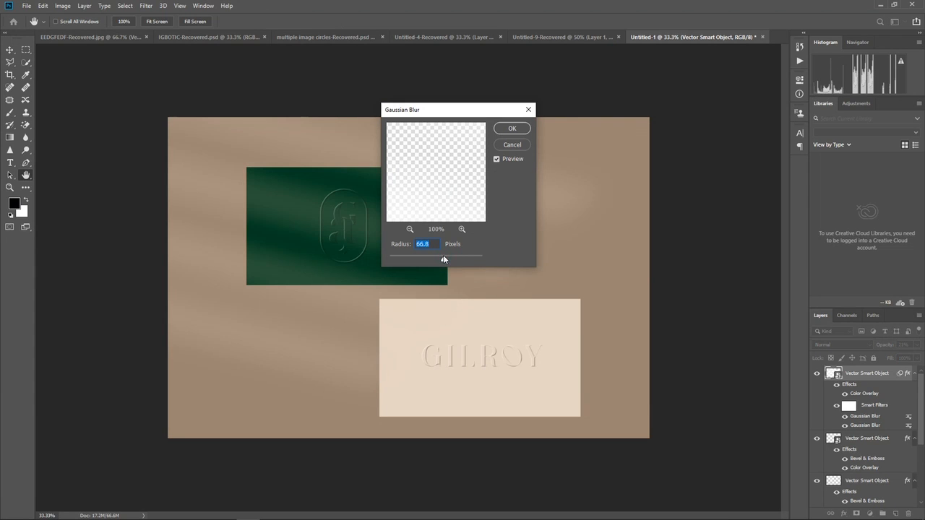
{"action": "left_click", "coordinate": [527, 131]}
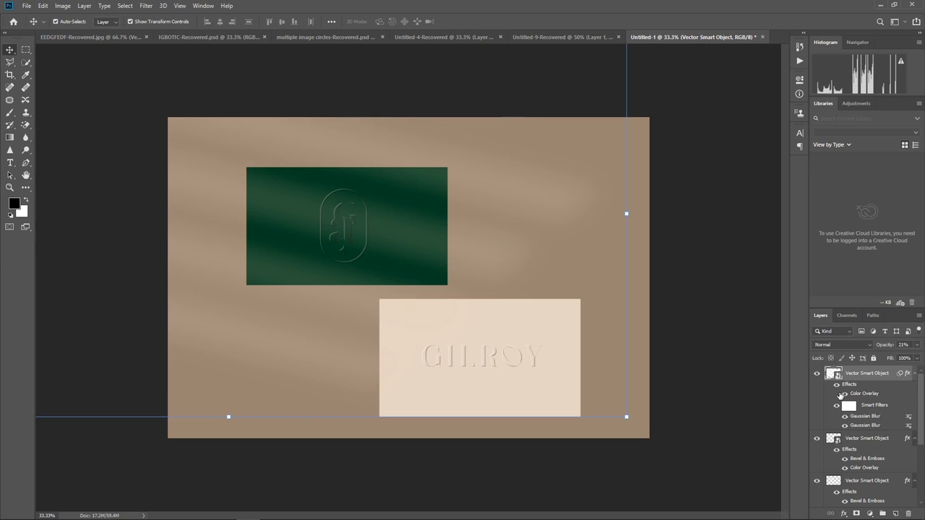
Hide the light bands layer's Color Overlay, then set its opacity to 42% and its fill to 51%
{"action": "left_click", "coordinate": [846, 395]}
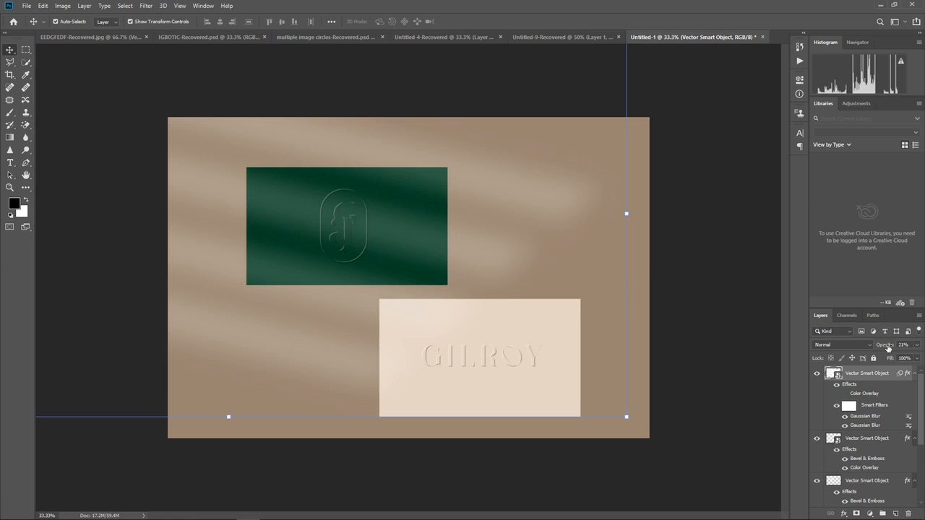
{"action": "mouse_move", "coordinate": [885, 344]}
{"action": "left_mouse_down"}
{"action": "mouse_move", "coordinate": [900, 345]}
{"action": "mouse_move", "coordinate": [863, 367]}
{"action": "left_mouse_up"}
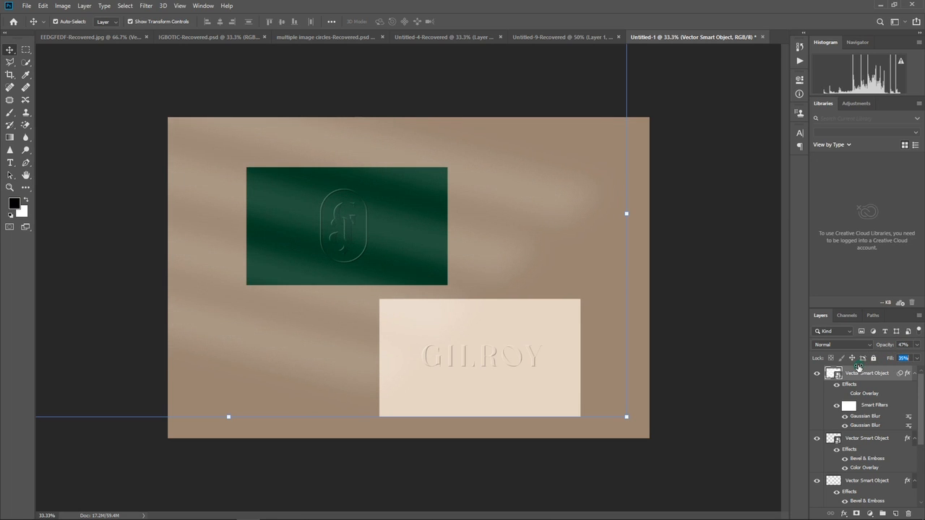
{"action": "mouse_move", "coordinate": [859, 367]}
{"action": "left_mouse_down"}
{"action": "mouse_move", "coordinate": [891, 349]}
{"action": "mouse_move", "coordinate": [879, 350]}
{"action": "mouse_move", "coordinate": [895, 363]}
{"action": "left_mouse_up"}
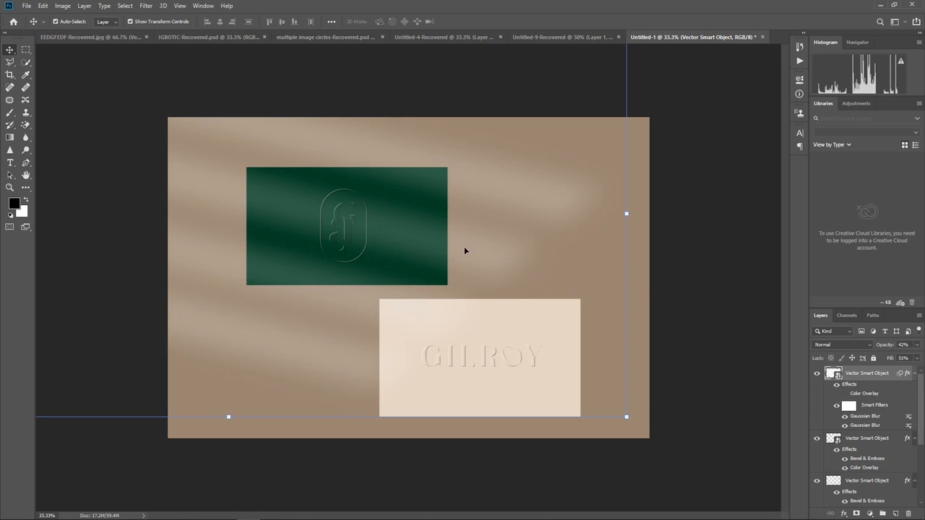
Rotate the light bands to a steeper downward slant of about 22 degrees and commit the transform
{"action": "left_click", "coordinate": [634, 214]}
{"action": "left_click", "coordinate": [473, 203]}
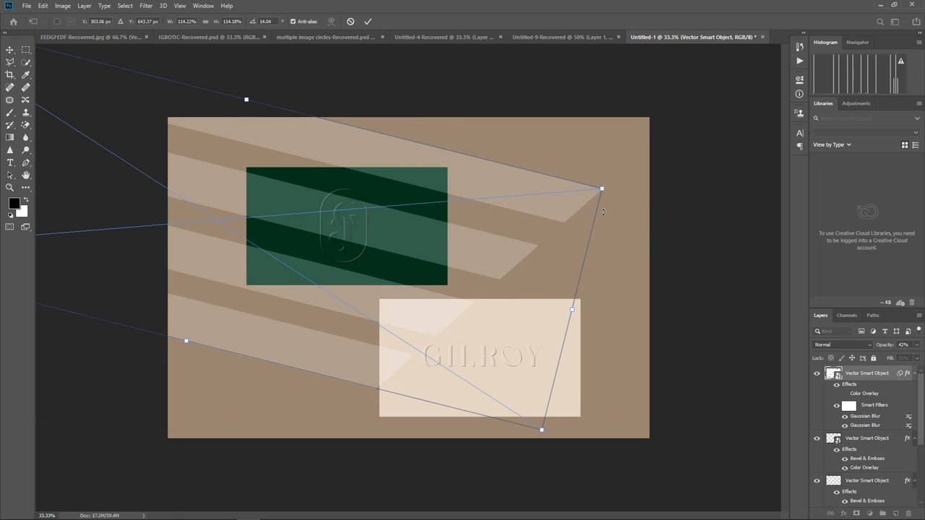
{"action": "left_click_drag", "start_coordinate": [610, 184], "coordinate": [614, 237]}
{"action": "left_click_drag", "start_coordinate": [547, 227], "coordinate": [539, 217]}
{"action": "key", "text": "Return"}
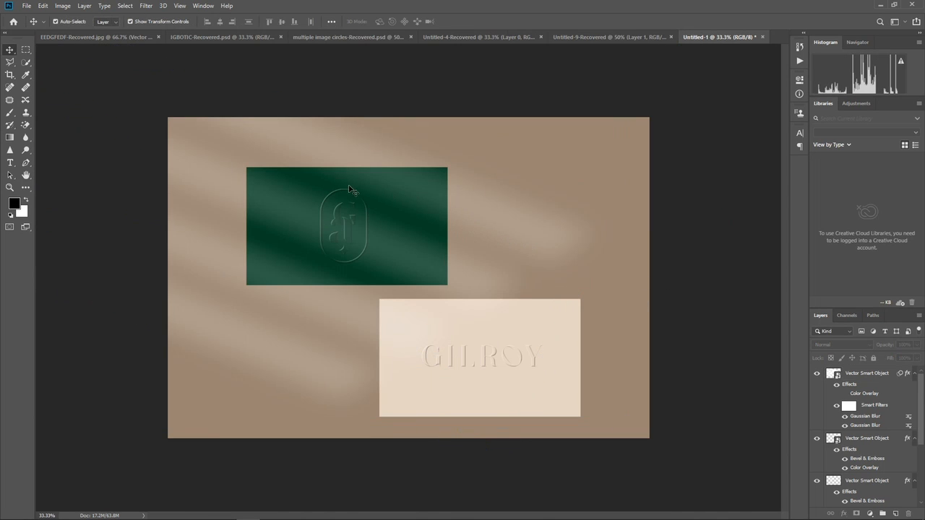
Raise the light bands layer's opacity to 51% and its fill to 55%
{"action": "mouse_move", "coordinate": [332, 515]}
{"action": "left_click", "coordinate": [308, 362]}
{"action": "left_click_drag", "start_coordinate": [885, 347], "coordinate": [891, 370]}
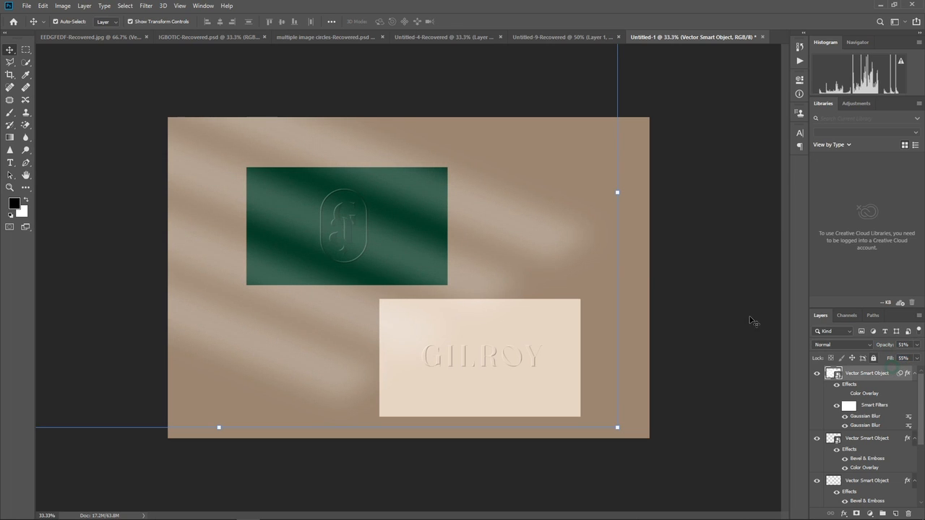
Shift the light bands to the right until the top band reaches the canvas's right edge, and commit the transform
{"action": "left_click", "coordinate": [617, 195]}
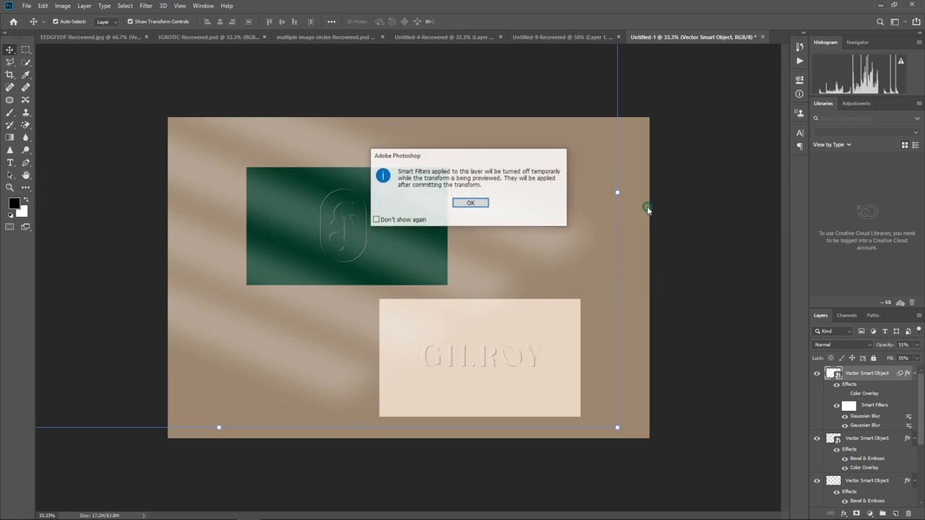
{"action": "left_click", "coordinate": [486, 203]}
{"action": "left_click_drag", "start_coordinate": [593, 234], "coordinate": [661, 234]}
{"action": "left_click", "coordinate": [708, 204]}
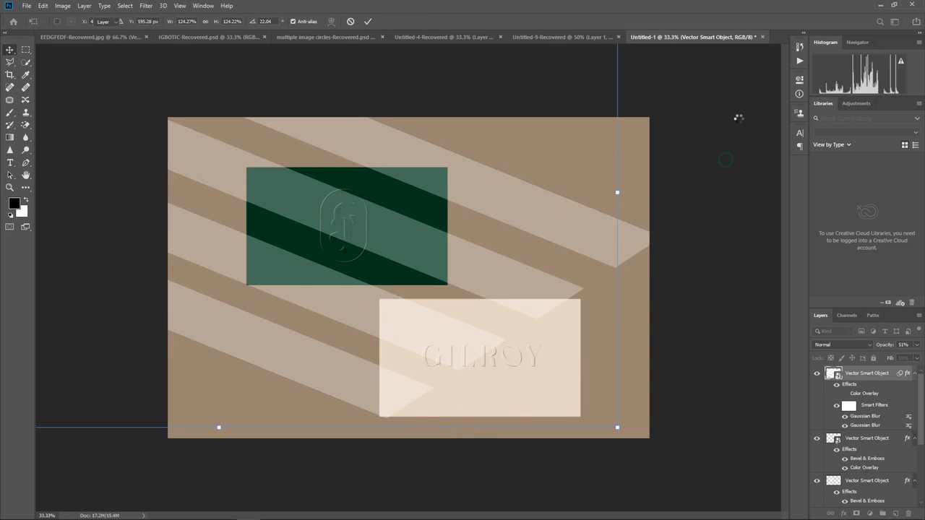
Place the WhatsApp reference image from the desktop into the mockup document, over the GILROY card at 50% scale, and commit it
{"action": "left_click", "coordinate": [318, 512]}
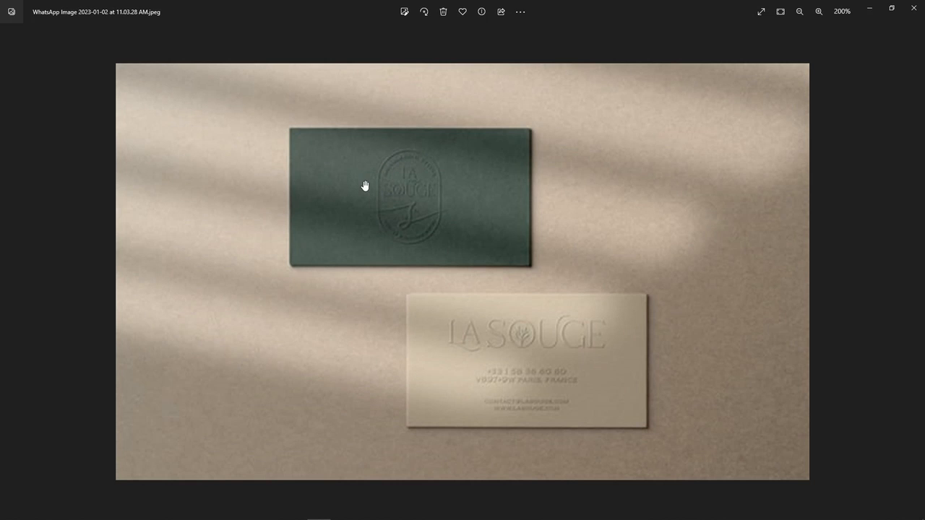
{"action": "left_click", "coordinate": [293, 513]}
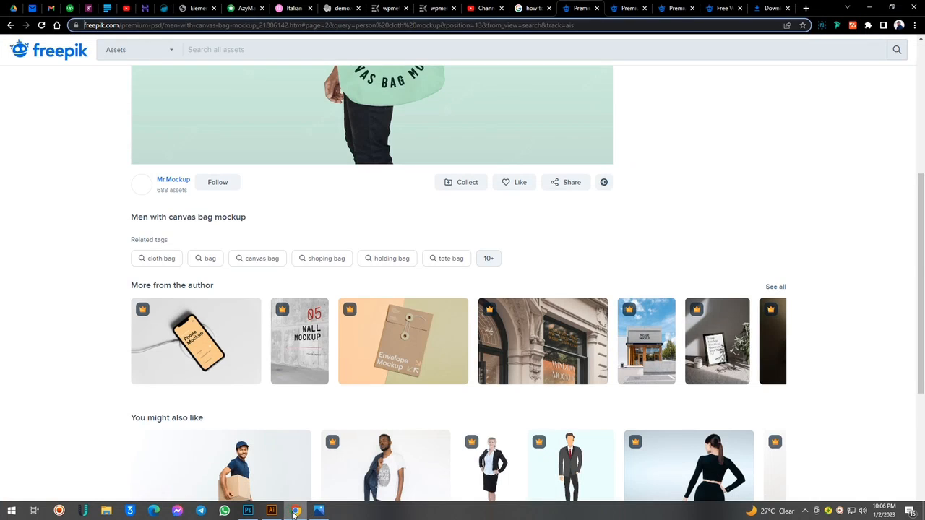
{"action": "left_click", "coordinate": [294, 513]}
{"action": "left_click", "coordinate": [272, 512]}
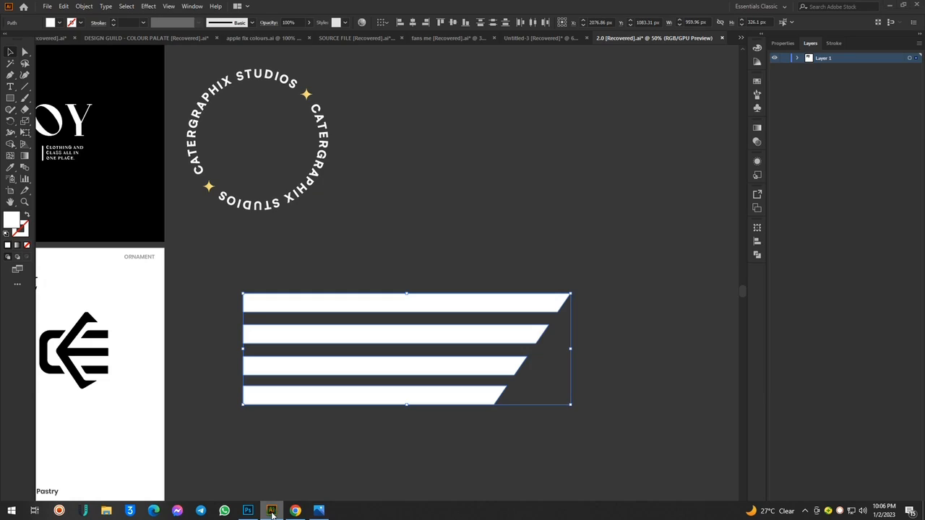
{"action": "left_click", "coordinate": [248, 512]}
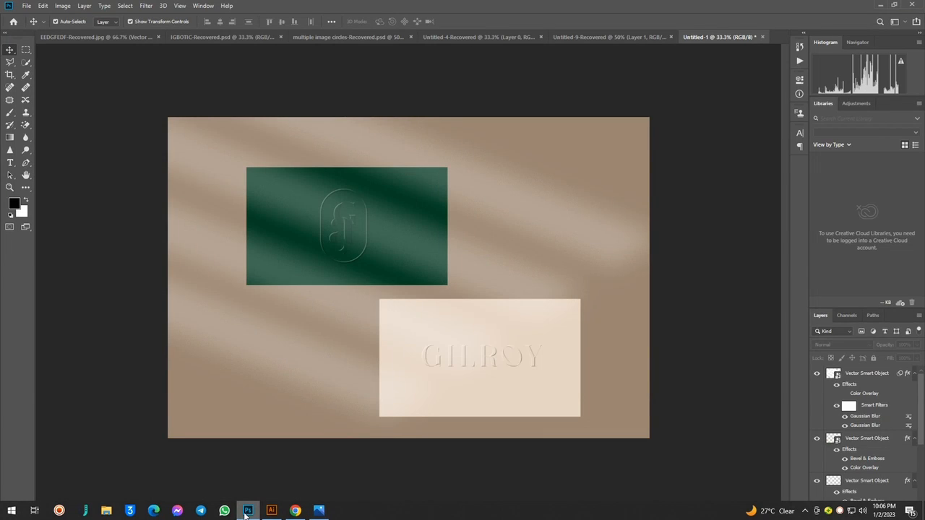
{"action": "left_click", "coordinate": [881, 5]}
{"action": "left_click", "coordinate": [876, 5]}
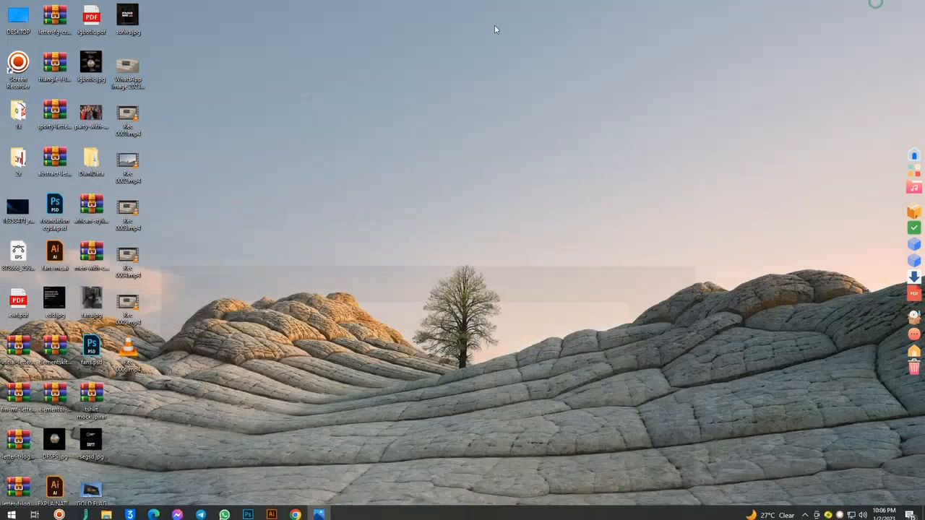
{"action": "left_click_drag", "start_coordinate": [122, 66], "coordinate": [492, 225]}
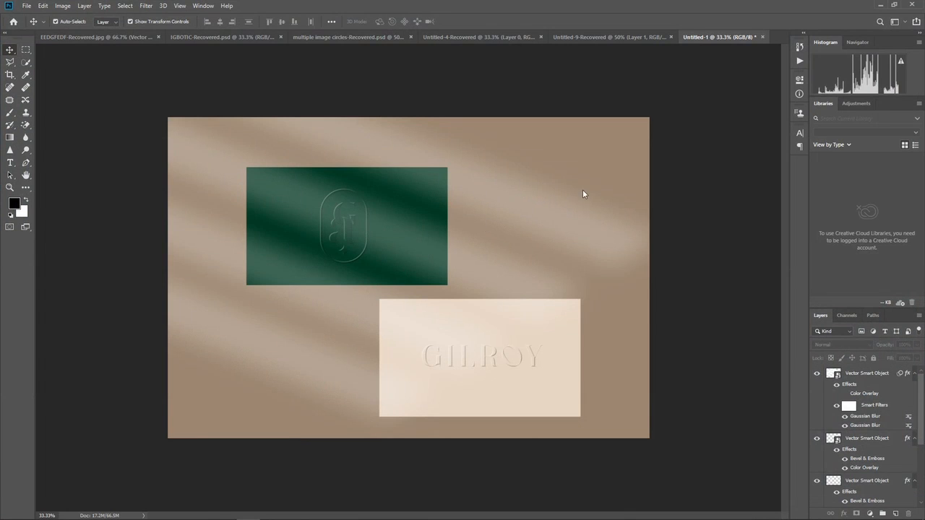
{"action": "left_click_drag", "start_coordinate": [584, 194], "coordinate": [578, 197]}
{"action": "left_click_drag", "start_coordinate": [406, 135], "coordinate": [404, 280]}
{"action": "left_click_drag", "start_coordinate": [404, 319], "coordinate": [494, 341]}
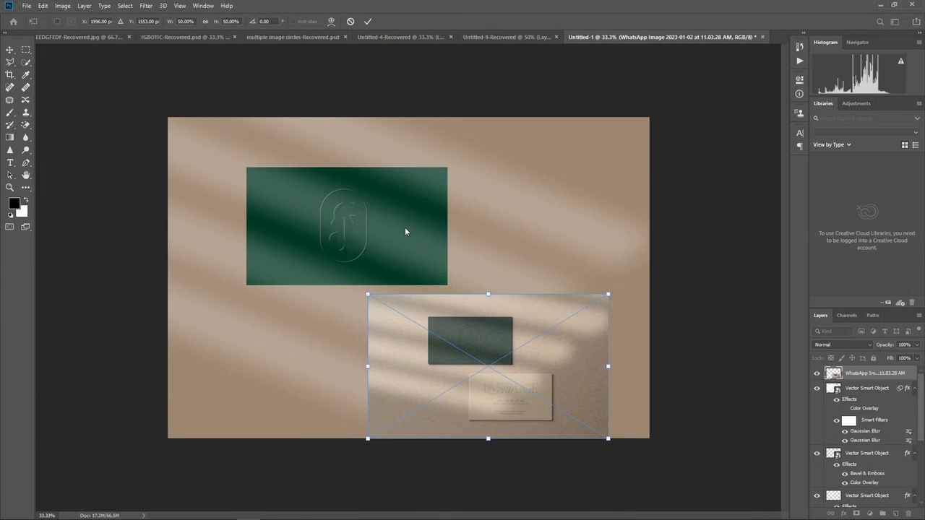
{"action": "left_click", "coordinate": [417, 209]}
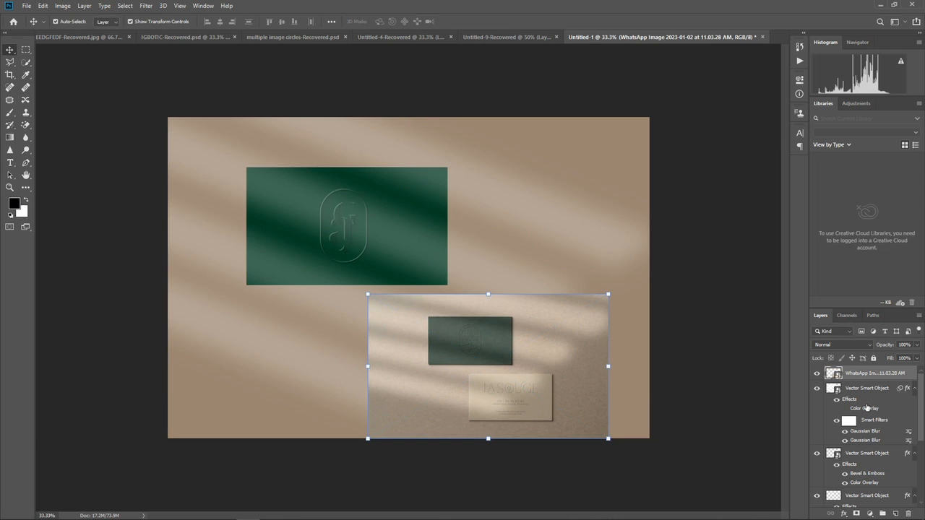
Change the green card's Color Overlay to #39463c, sampled from the green card in the reference image, and apply the style
{"action": "left_click", "coordinate": [412, 209]}
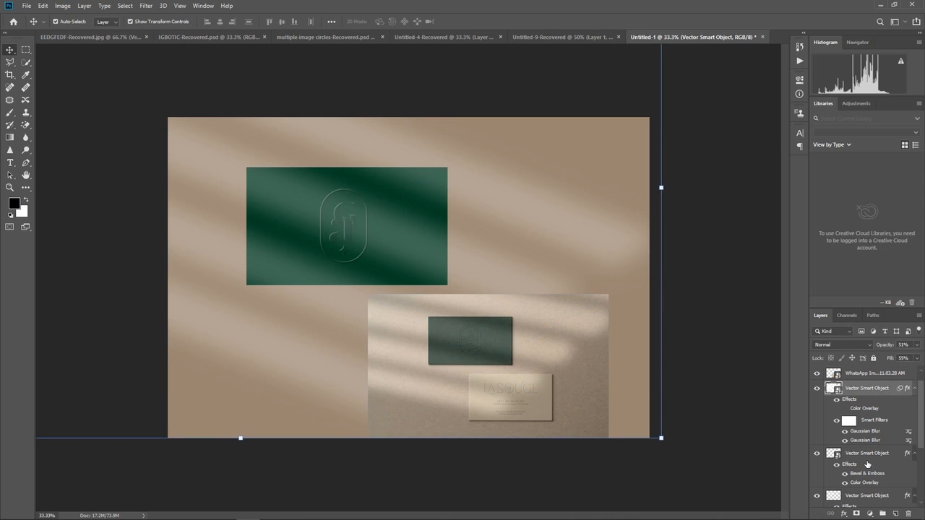
{"action": "scroll", "coordinate": [867, 463], "scroll_direction": "down", "scroll_amount": 5}
{"action": "left_click", "coordinate": [883, 483]}
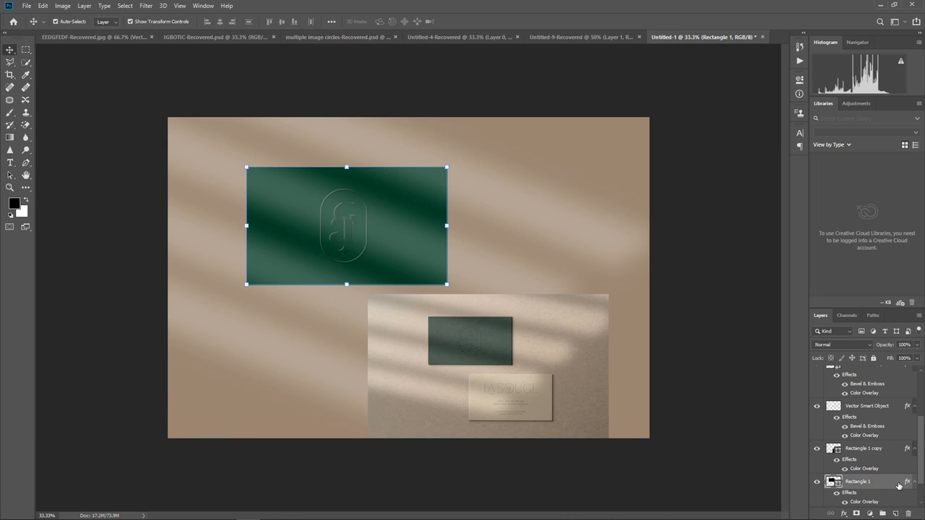
{"action": "double_click", "coordinate": [895, 481]}
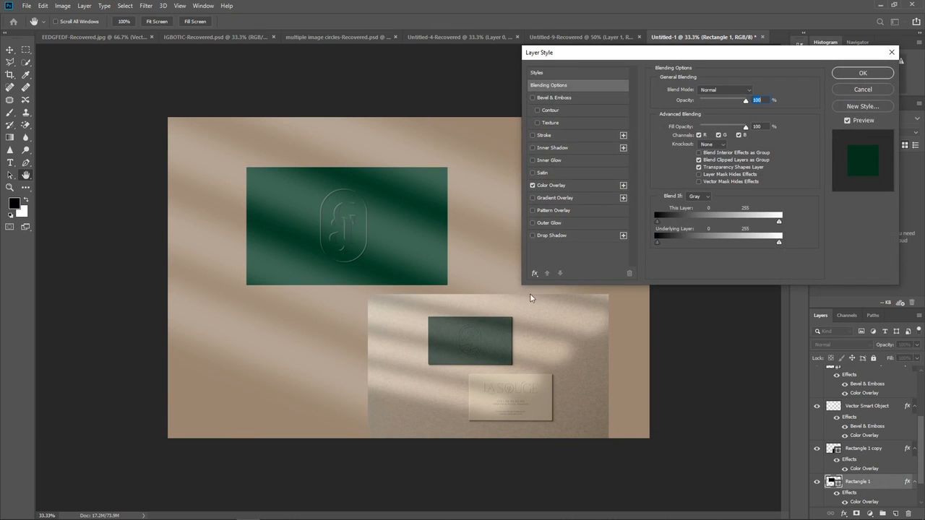
{"action": "left_click", "coordinate": [562, 186]}
{"action": "left_click", "coordinate": [753, 92]}
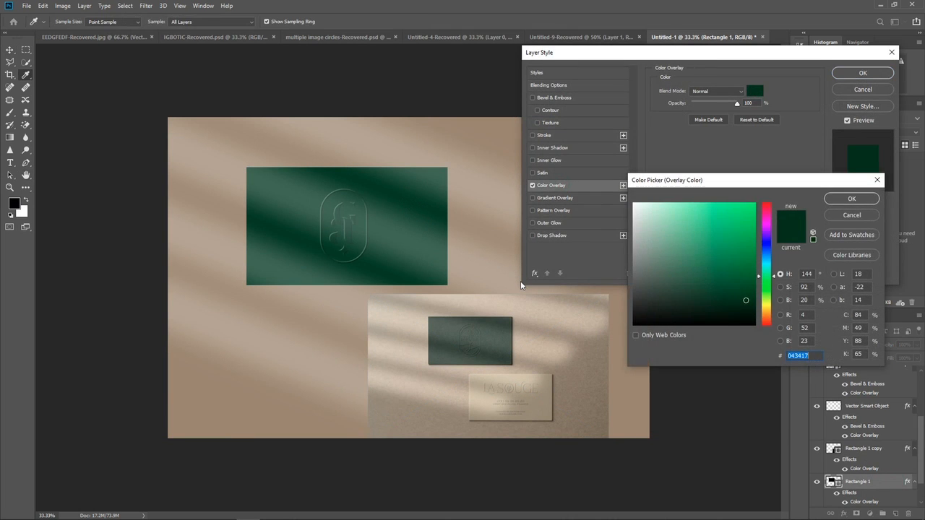
{"action": "left_click", "coordinate": [505, 318]}
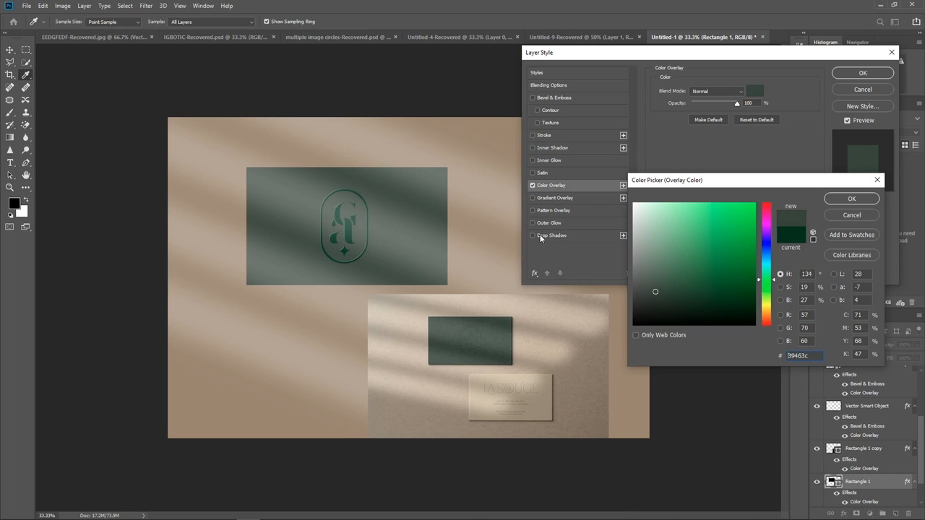
{"action": "left_click", "coordinate": [844, 200]}
{"action": "left_click", "coordinate": [854, 71]}
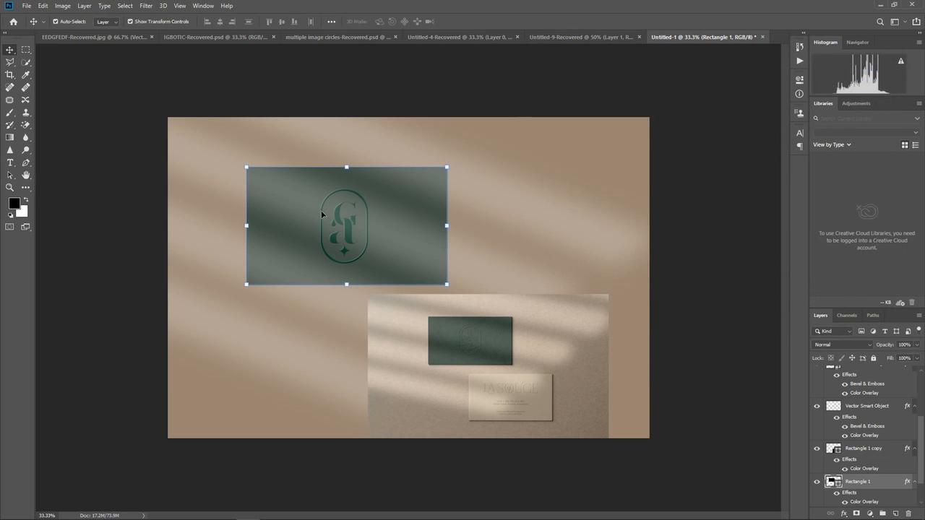
Change the GA emblem's Color Overlay to #3a473d, sampled from the green card in the reference image
{"action": "left_click", "coordinate": [355, 234]}
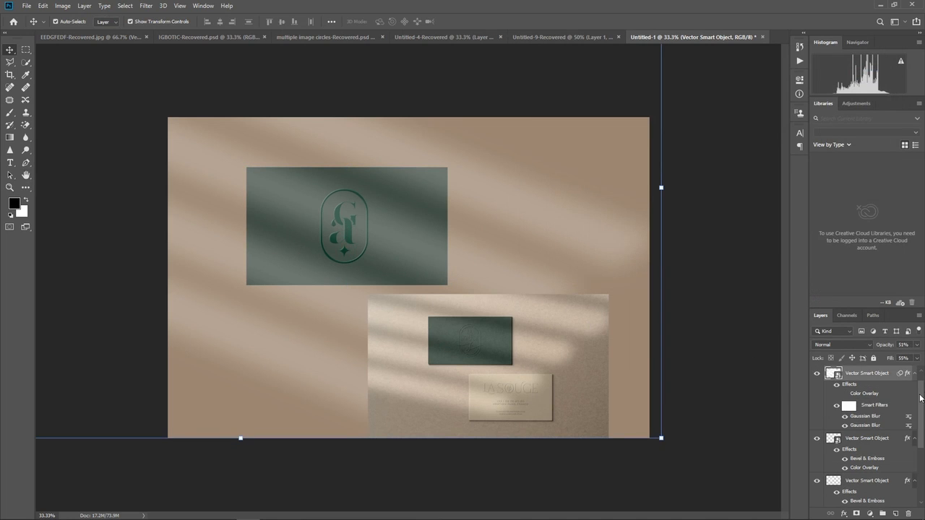
{"action": "left_click", "coordinate": [870, 444]}
{"action": "scroll", "coordinate": [871, 448], "scroll_direction": "down", "scroll_amount": 5}
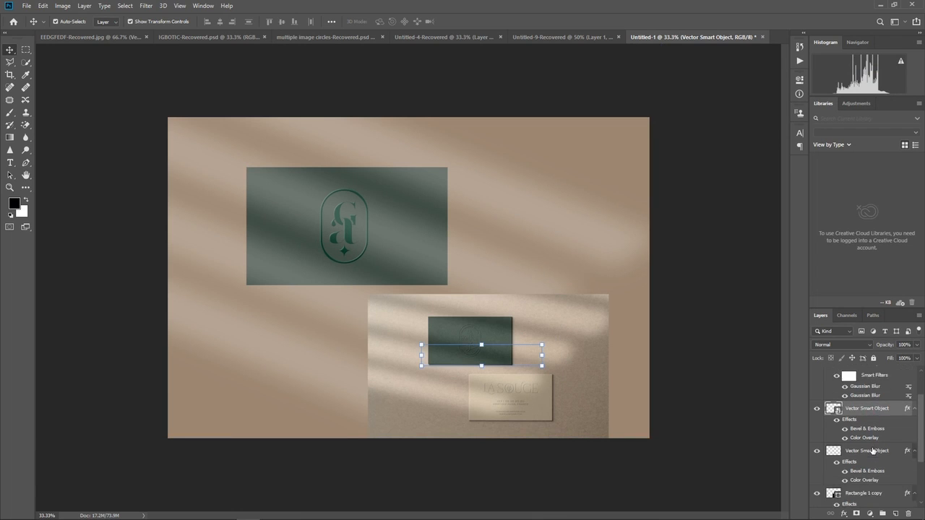
{"action": "left_click", "coordinate": [878, 394]}
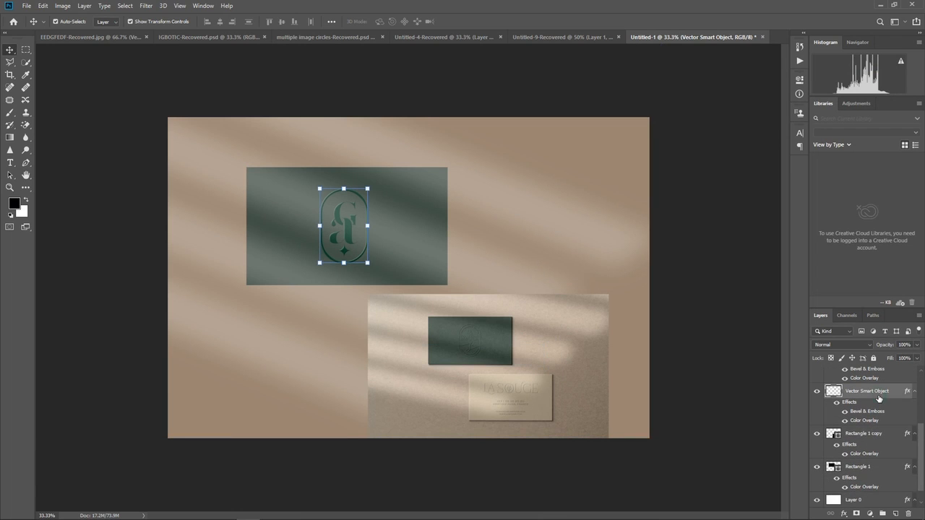
{"action": "double_click", "coordinate": [897, 395]}
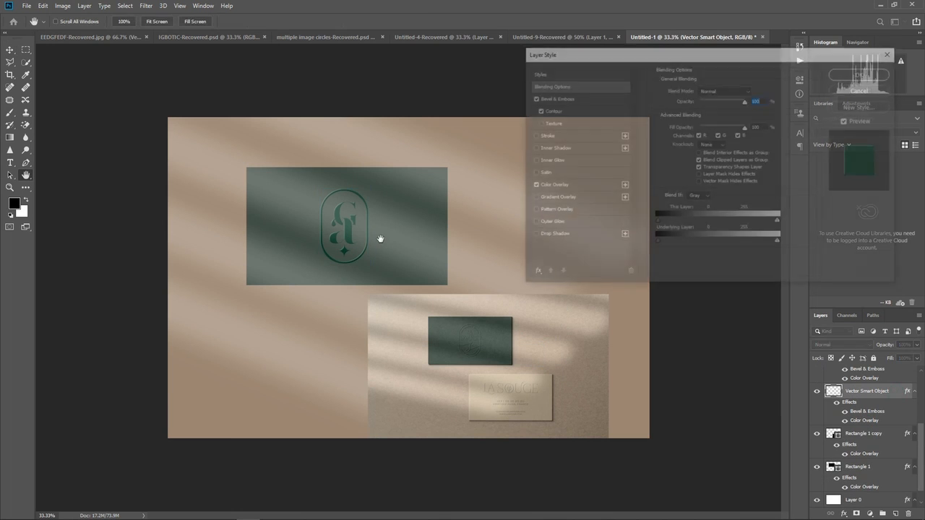
{"action": "left_click", "coordinate": [558, 186]}
{"action": "left_click", "coordinate": [754, 90]}
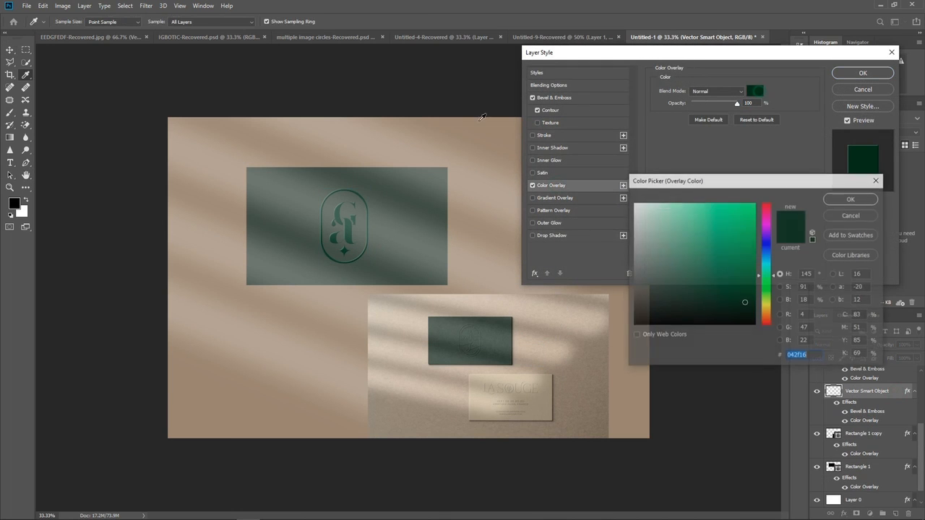
{"action": "left_click", "coordinate": [496, 318]}
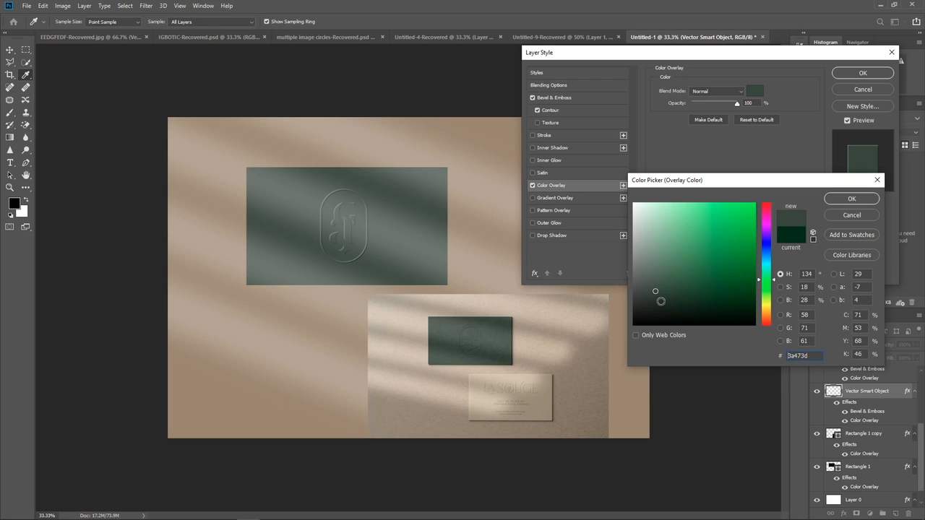
Fine-tune the GA emblem's overlay to a muted dark green close to the card's colour, apply the style and deselect the layer
{"action": "left_click", "coordinate": [661, 301]}
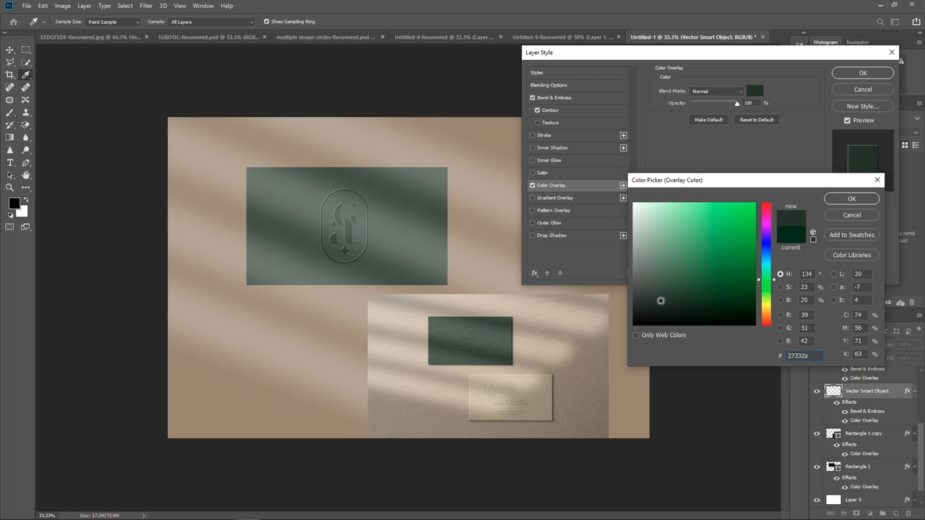
{"action": "left_click", "coordinate": [654, 297]}
{"action": "left_click", "coordinate": [665, 303]}
{"action": "left_click", "coordinate": [663, 299]}
{"action": "left_click", "coordinate": [656, 299]}
{"action": "left_click", "coordinate": [851, 199]}
{"action": "left_click", "coordinate": [862, 76]}
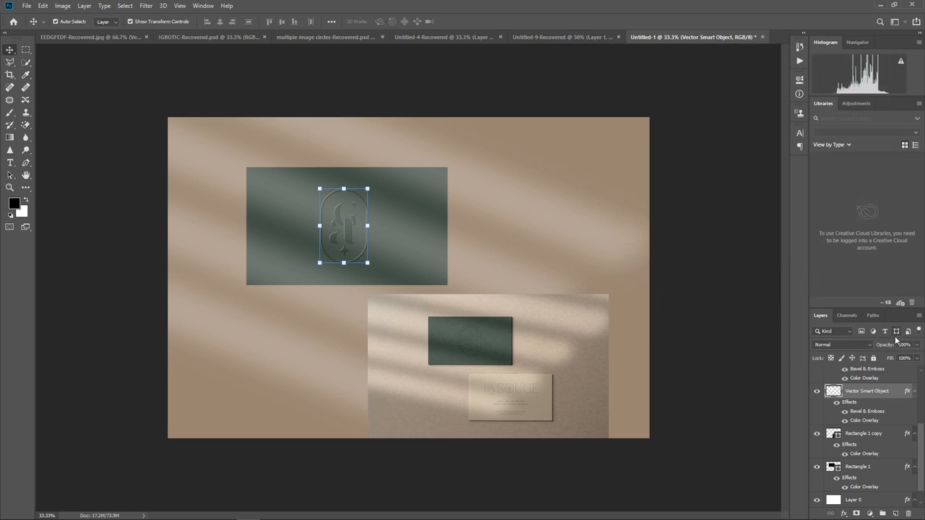
{"action": "mouse_move", "coordinate": [896, 348]}
{"action": "left_mouse_down"}
{"action": "mouse_move", "coordinate": [872, 360]}
{"action": "mouse_move", "coordinate": [886, 362]}
{"action": "left_mouse_up"}
{"action": "left_click", "coordinate": [715, 260]}
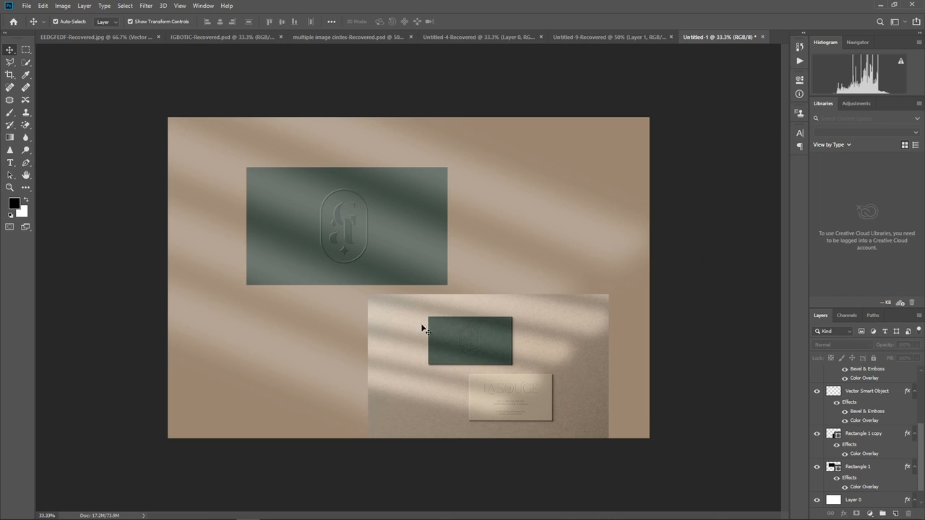
Move the reference image up over the lower part of the green card, uncovering part of the GILROY card
{"action": "left_click_drag", "start_coordinate": [495, 358], "coordinate": [366, 296]}
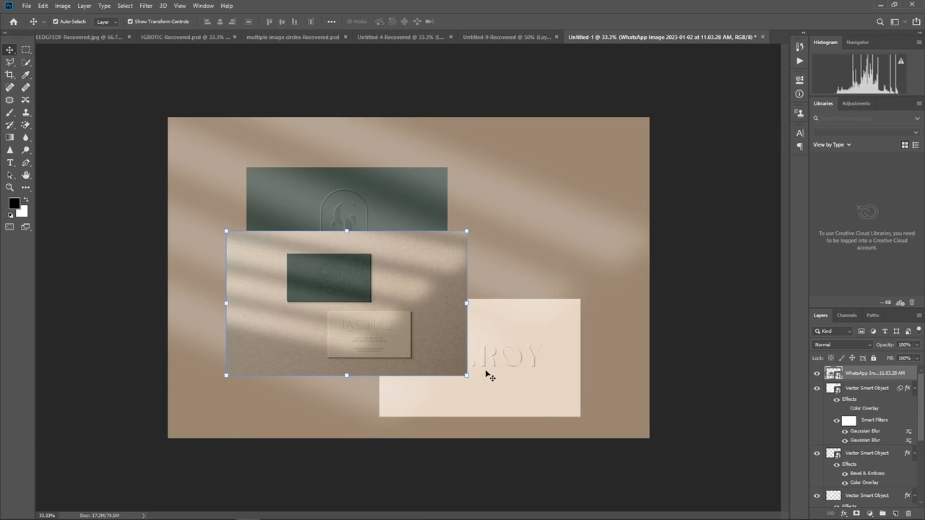
{"action": "key", "text": "Delete"}
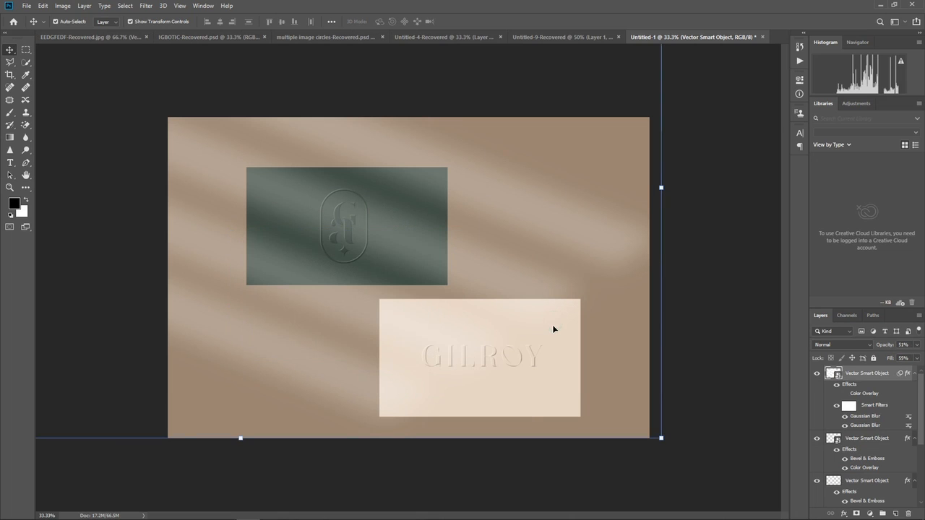
{"action": "key", "text": "ctrl+z"}
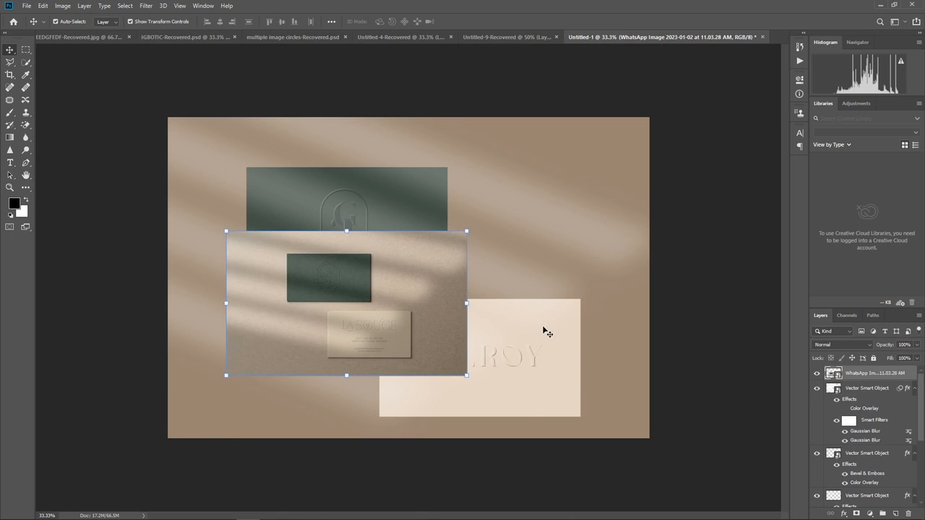
Change the GILROY card's Color Overlay to #958a76, sampled from the cream card in the reference image
{"action": "left_click", "coordinate": [547, 332]}
{"action": "scroll", "coordinate": [890, 462], "scroll_direction": "down", "scroll_amount": 3}
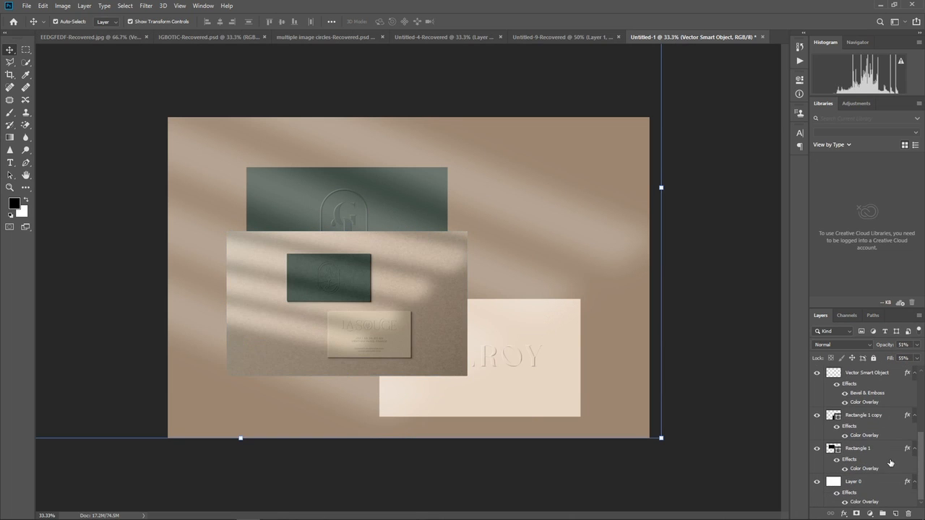
{"action": "left_click", "coordinate": [878, 454]}
{"action": "left_click", "coordinate": [897, 417]}
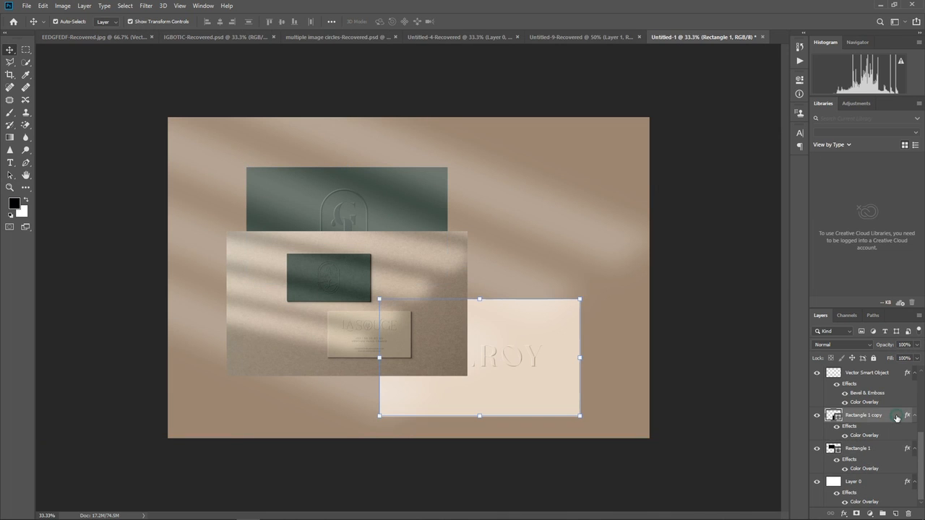
{"action": "double_click", "coordinate": [899, 419]}
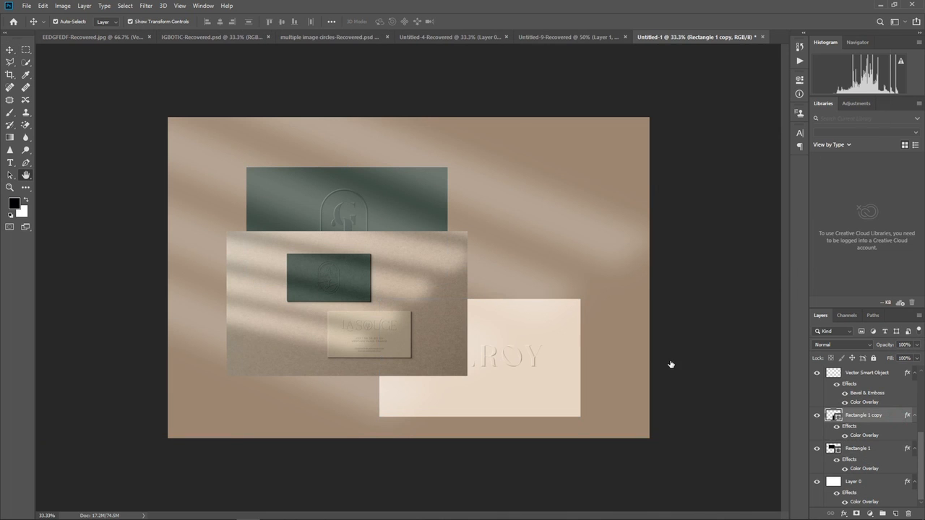
{"action": "left_click", "coordinate": [573, 185]}
{"action": "left_click", "coordinate": [754, 91]}
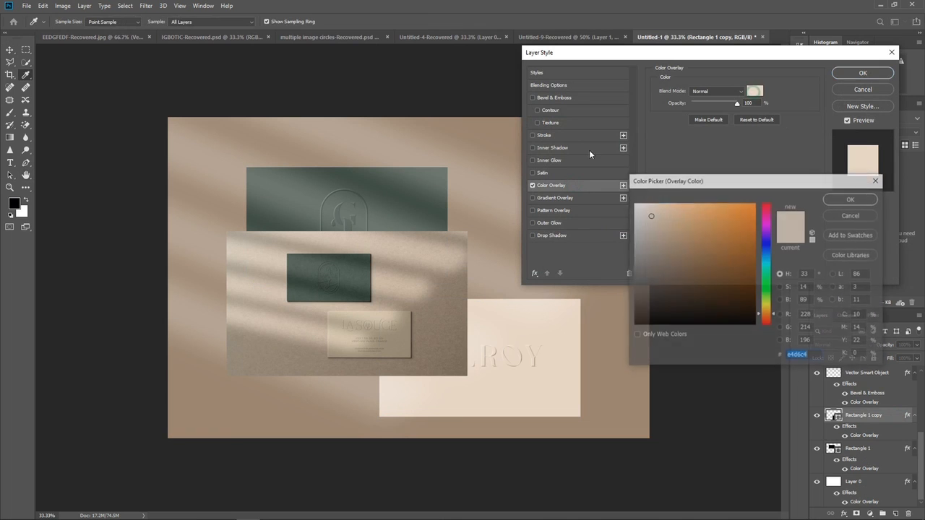
{"action": "left_click", "coordinate": [452, 308]}
{"action": "left_click", "coordinate": [399, 323]}
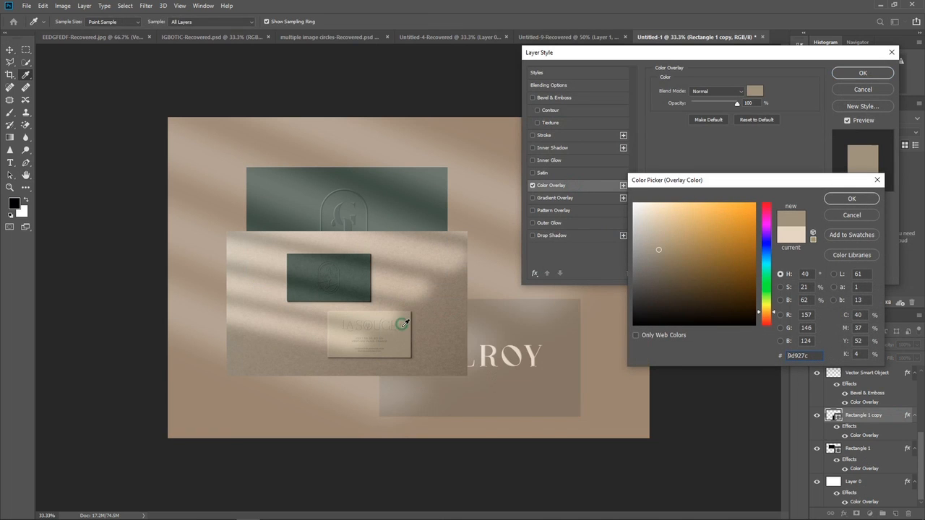
{"action": "left_click", "coordinate": [389, 342]}
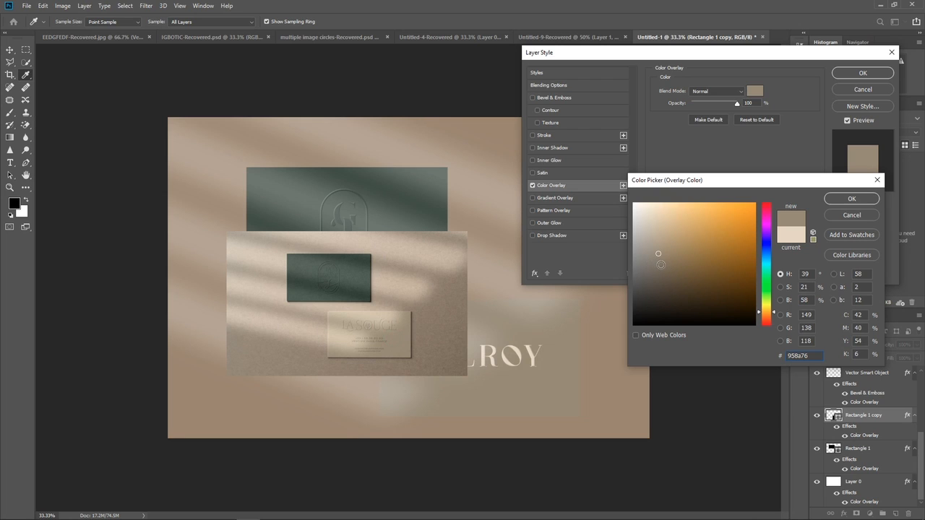
Adjust the GILROY card's overlay to the lighter tan #b09f80 and apply the style
{"action": "left_click", "coordinate": [660, 264]}
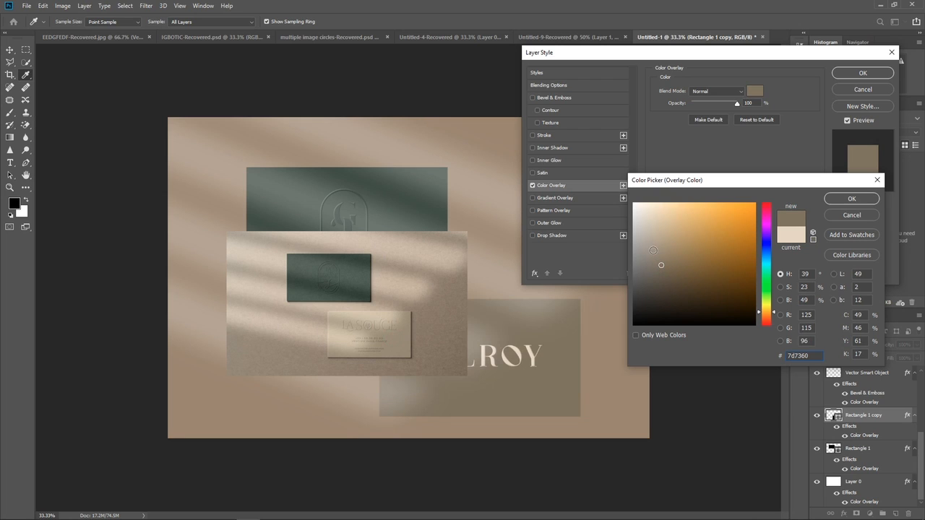
{"action": "left_click", "coordinate": [654, 248]}
{"action": "left_click", "coordinate": [662, 250]}
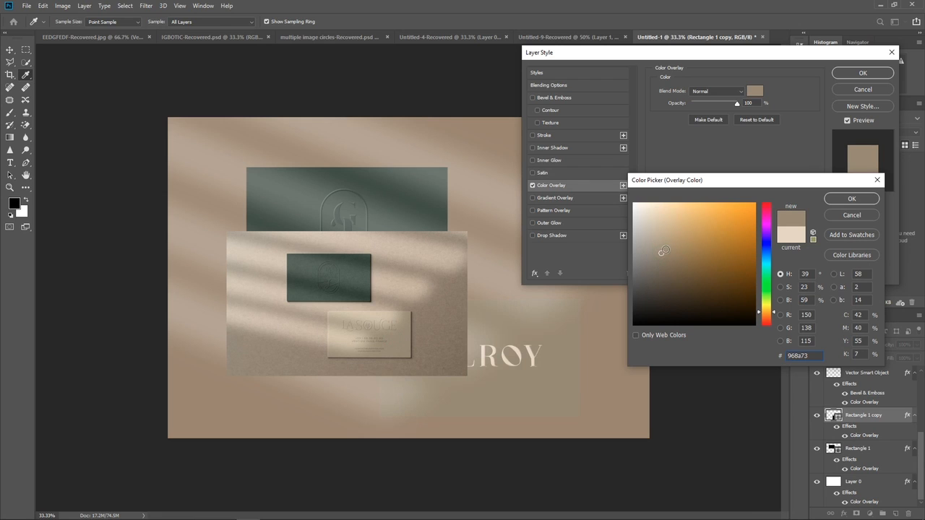
{"action": "left_click", "coordinate": [665, 241]}
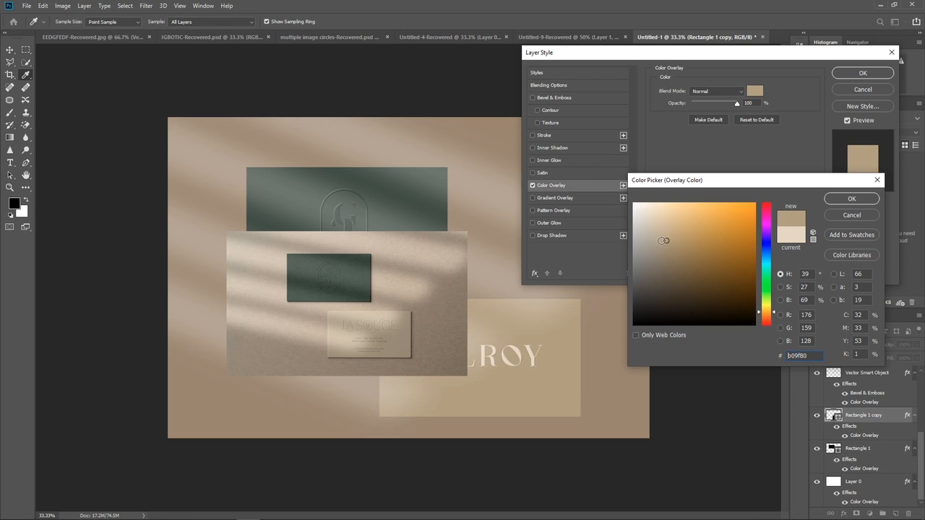
{"action": "left_click", "coordinate": [845, 203]}
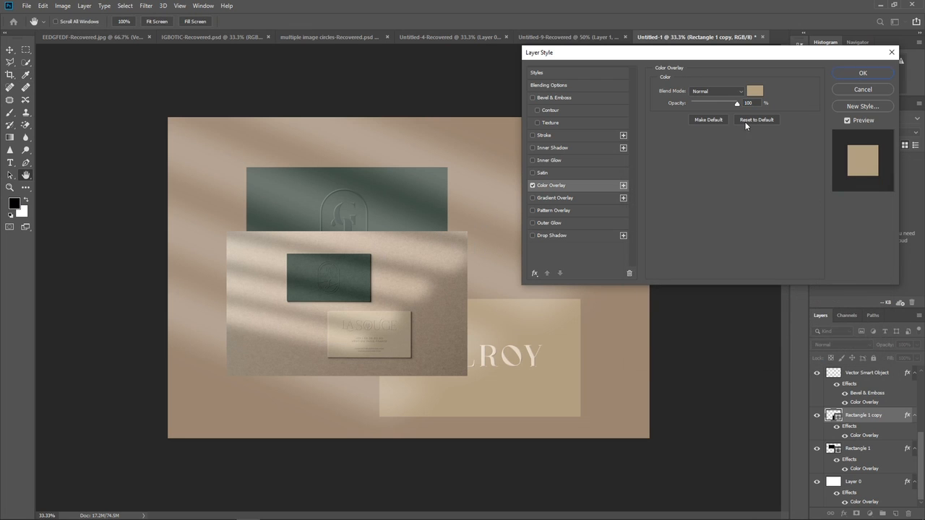
{"action": "left_click", "coordinate": [862, 73]}
Delete the WhatsApp reference image layer from the mockup
{"action": "key", "text": "v"}
{"action": "left_click", "coordinate": [317, 324]}
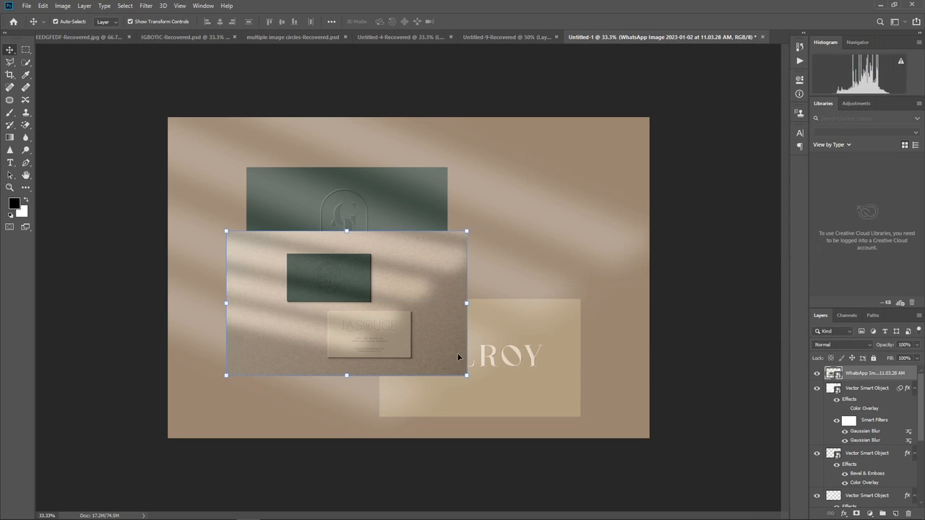
{"action": "key", "text": "Delete"}
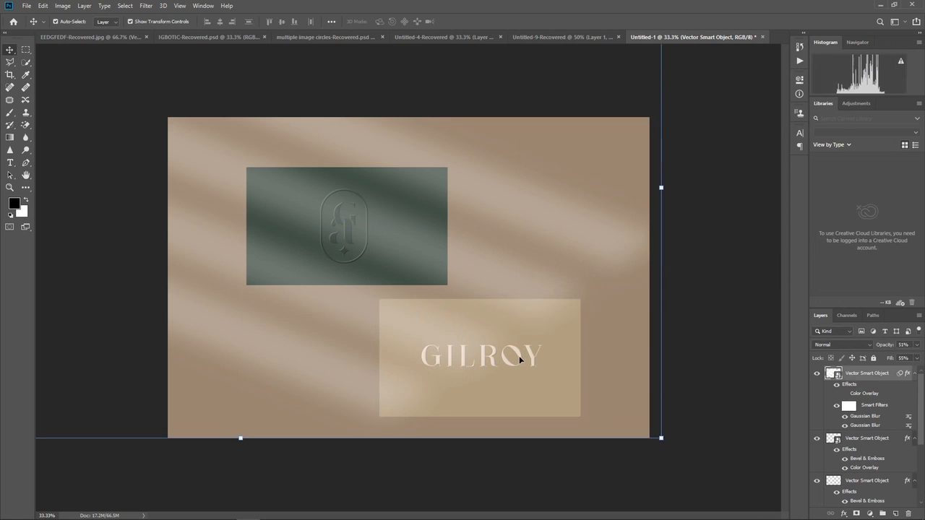
Set the GILROY lettering's Color Overlay to #b09f80, sampled from its card, apply the style and deselect the layer
{"action": "left_click", "coordinate": [519, 356]}
{"action": "double_click", "coordinate": [896, 441]}
{"action": "left_click", "coordinate": [585, 186]}
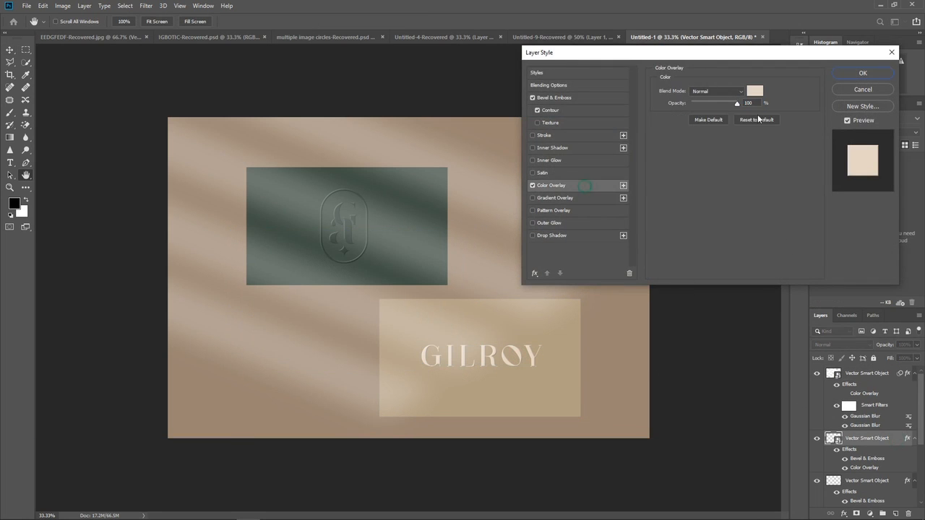
{"action": "left_click", "coordinate": [755, 91]}
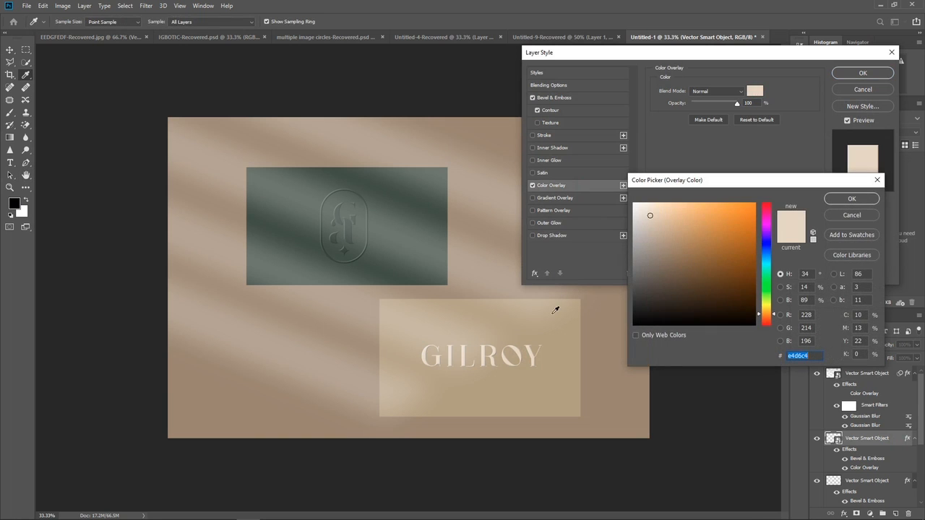
{"action": "left_click", "coordinate": [571, 388]}
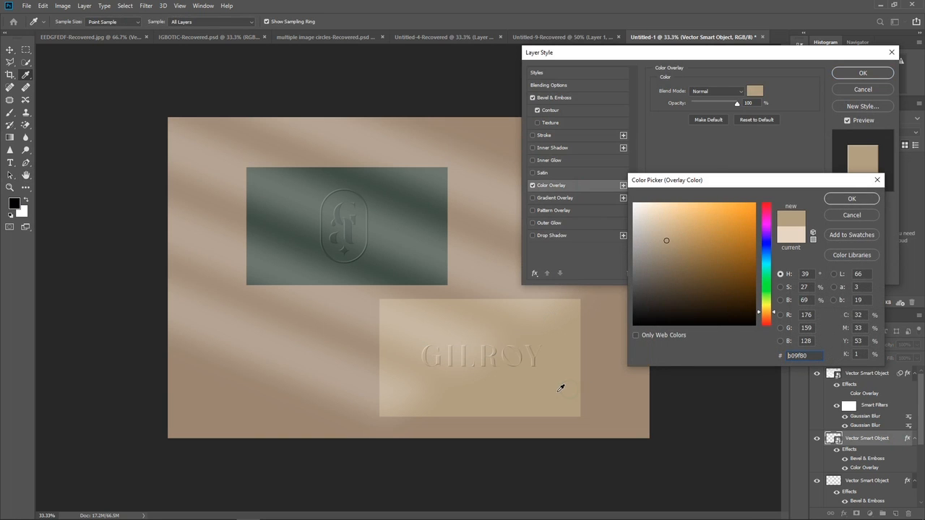
{"action": "left_click", "coordinate": [873, 203]}
{"action": "left_click", "coordinate": [861, 73]}
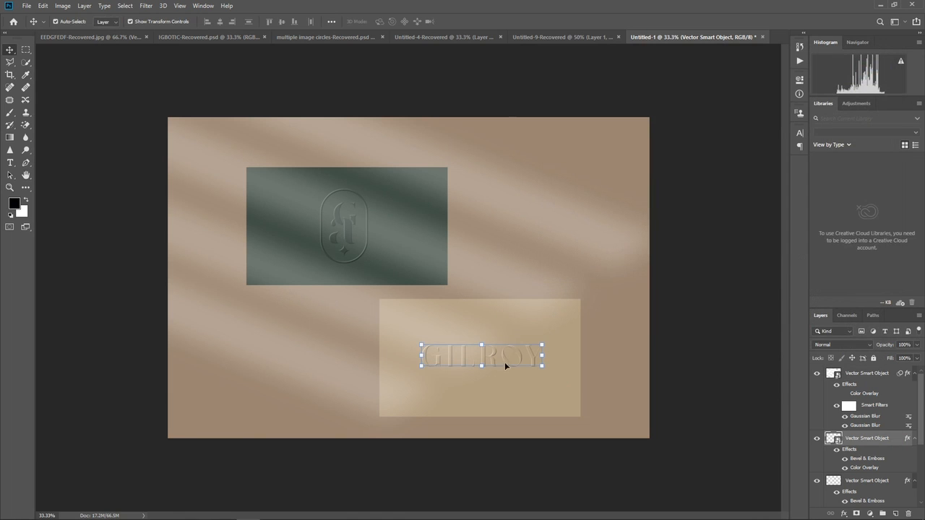
{"action": "left_click", "coordinate": [685, 259]}
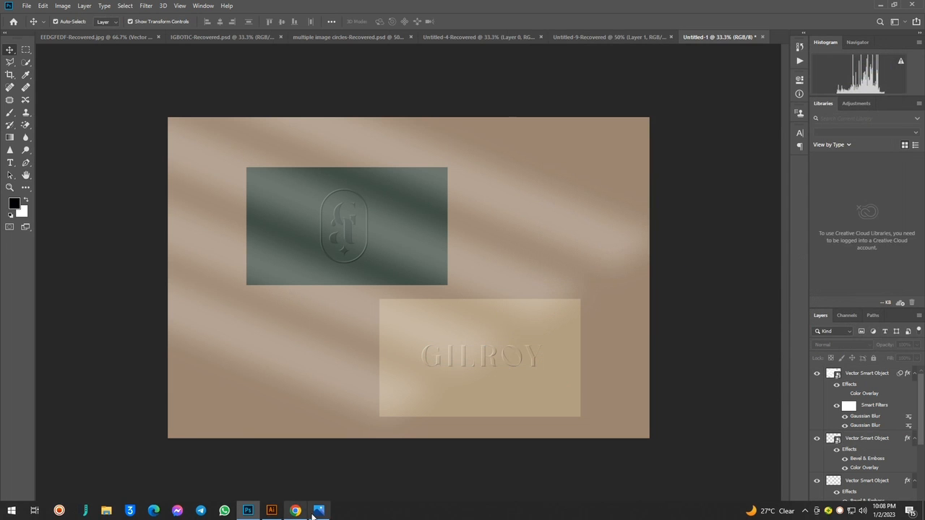
Examine the cards and their shadows in the reference image in the photo viewer, and return to Photoshop
{"action": "left_click", "coordinate": [318, 511]}
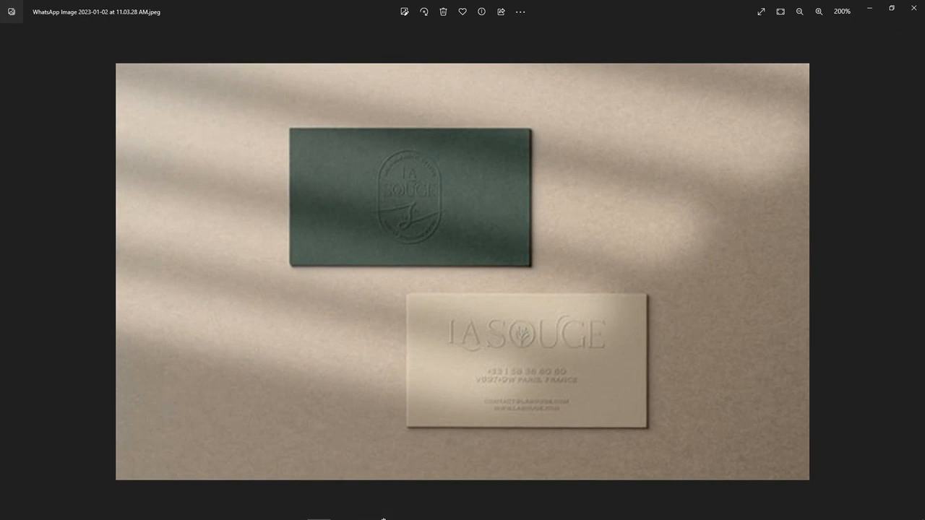
{"action": "left_click", "coordinate": [272, 511]}
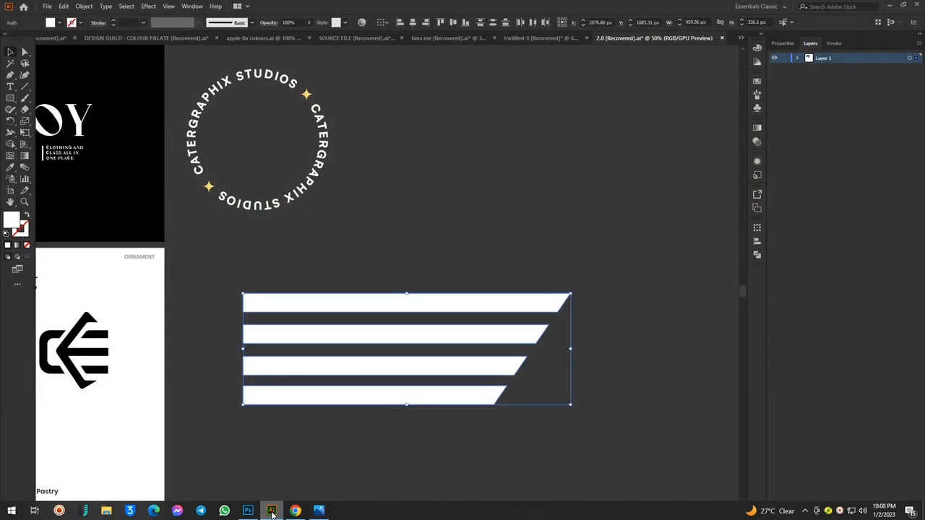
{"action": "left_click", "coordinate": [248, 511]}
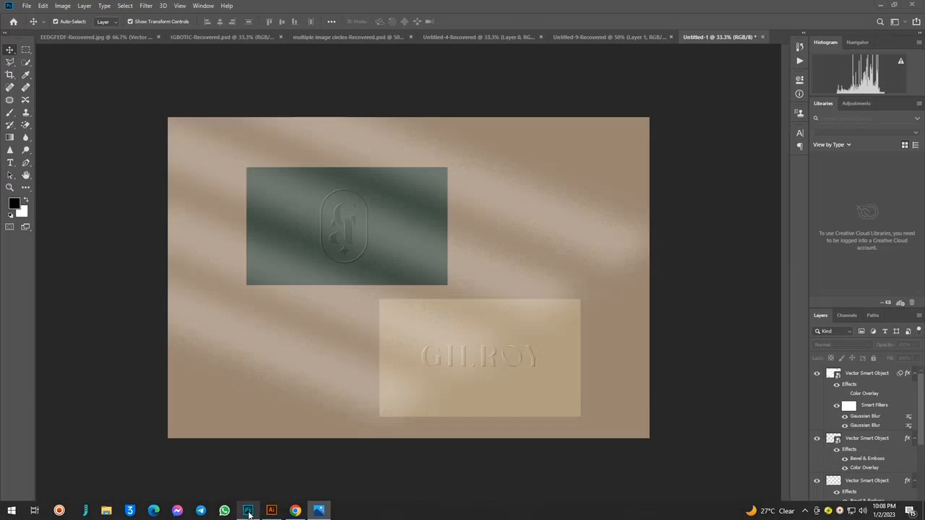
Add a Drop Shadow to the GILROY card's rectangle with 60% opacity, 9 px distance and 0 px size
{"action": "left_click", "coordinate": [430, 218]}
{"action": "left_click", "coordinate": [566, 381]}
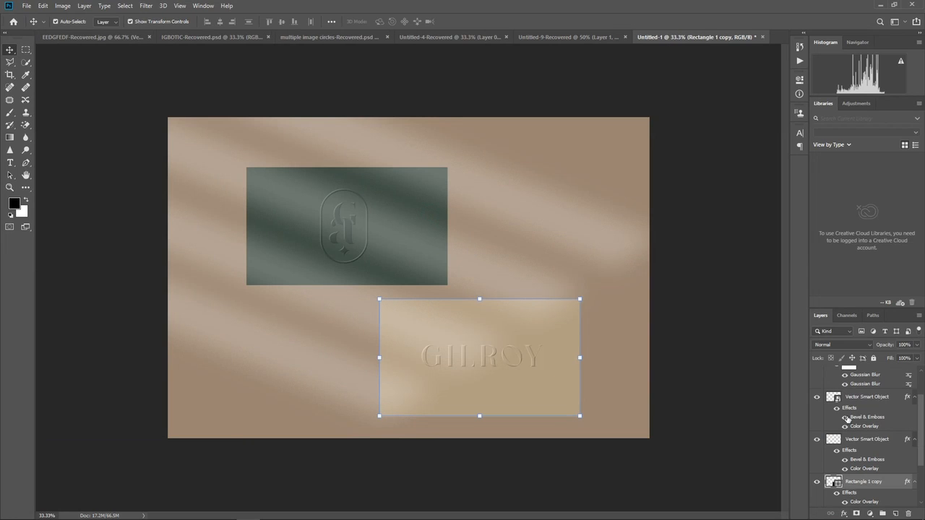
{"action": "double_click", "coordinate": [897, 483]}
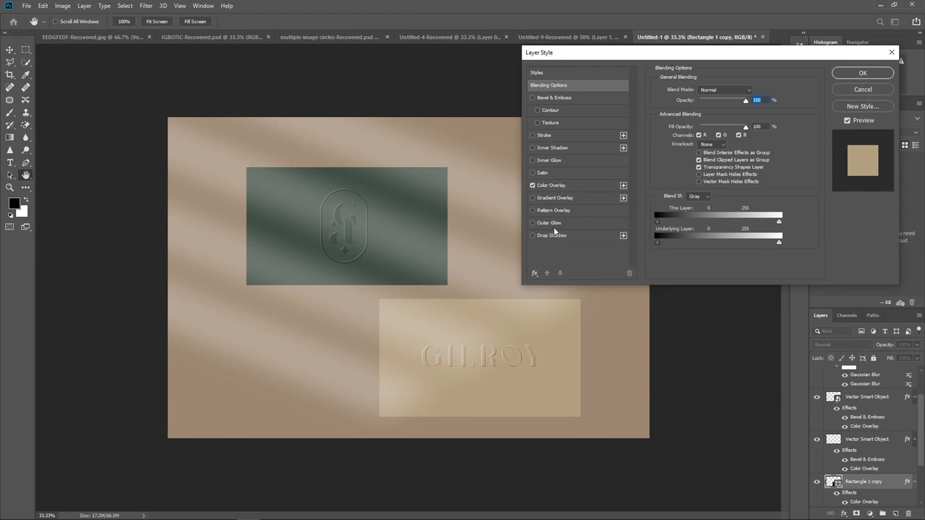
{"action": "left_click", "coordinate": [549, 236]}
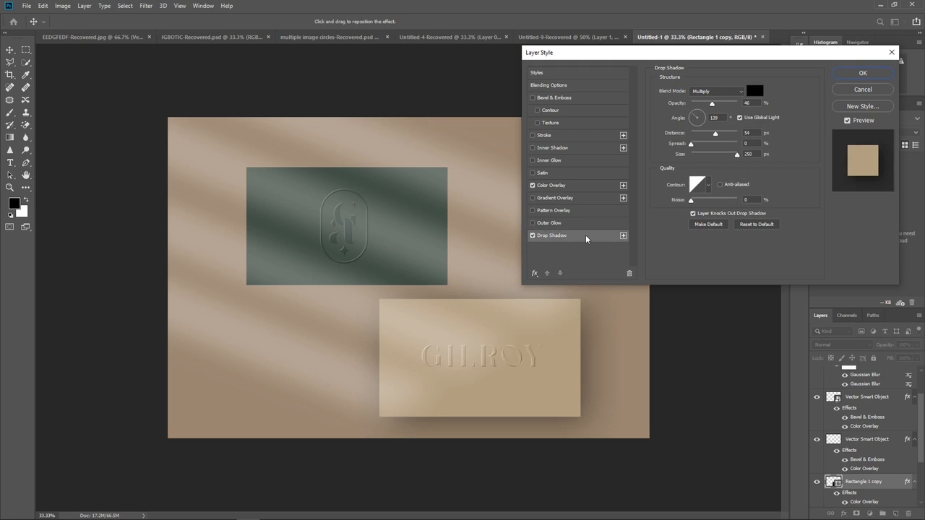
{"action": "mouse_move", "coordinate": [711, 105]}
{"action": "left_mouse_down"}
{"action": "mouse_move", "coordinate": [699, 112]}
{"action": "mouse_move", "coordinate": [711, 117]}
{"action": "left_mouse_up"}
{"action": "left_click_drag", "start_coordinate": [718, 136], "coordinate": [691, 137]}
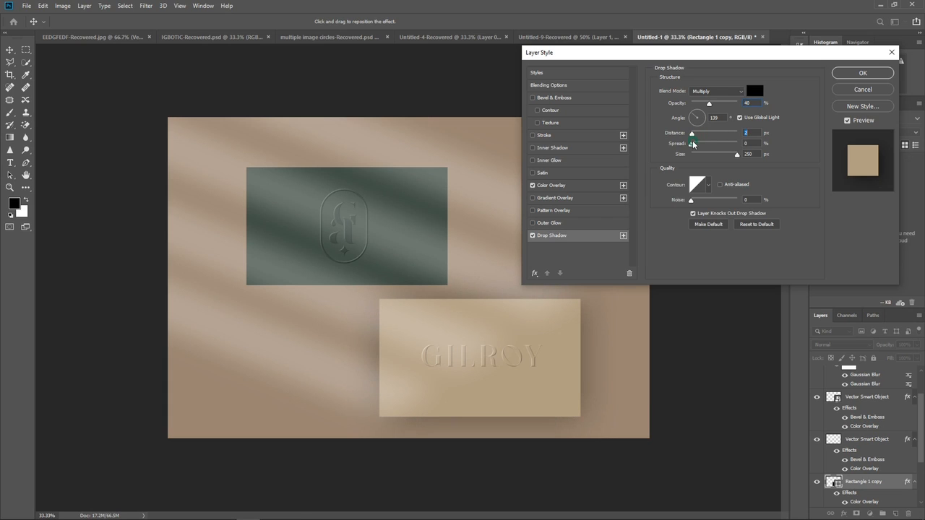
{"action": "left_click_drag", "start_coordinate": [739, 155], "coordinate": [701, 142]}
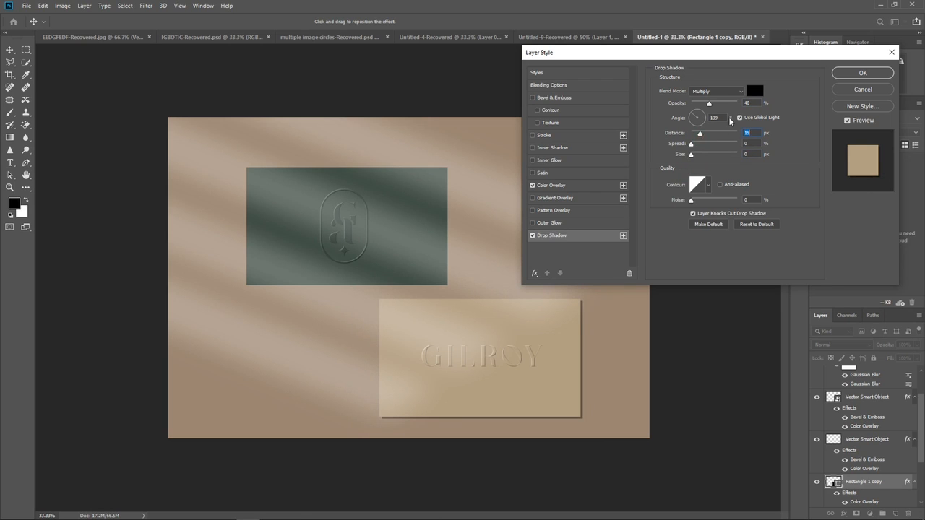
{"action": "left_click_drag", "start_coordinate": [694, 138], "coordinate": [699, 138]}
{"action": "mouse_move", "coordinate": [713, 107]}
{"action": "left_mouse_down"}
{"action": "mouse_move", "coordinate": [731, 110]}
{"action": "mouse_move", "coordinate": [720, 111]}
{"action": "left_mouse_up"}
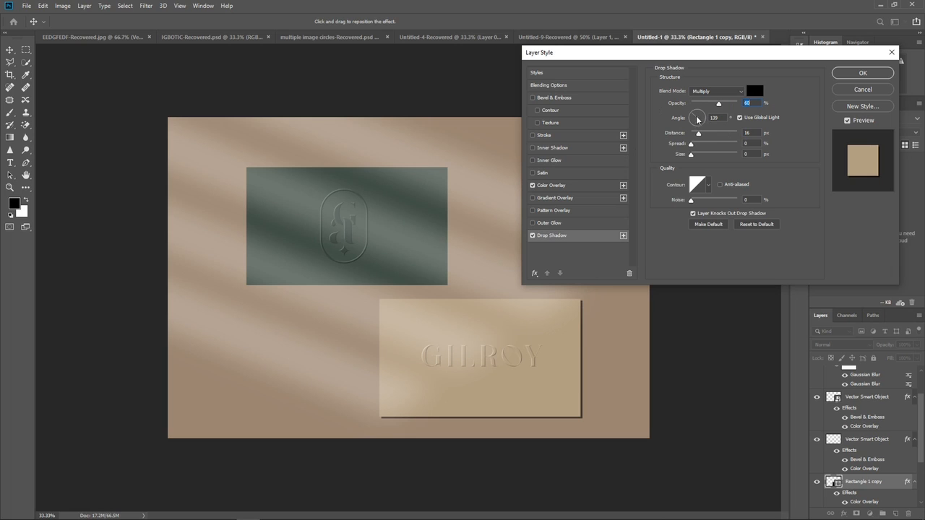
{"action": "left_click_drag", "start_coordinate": [698, 136], "coordinate": [697, 143]}
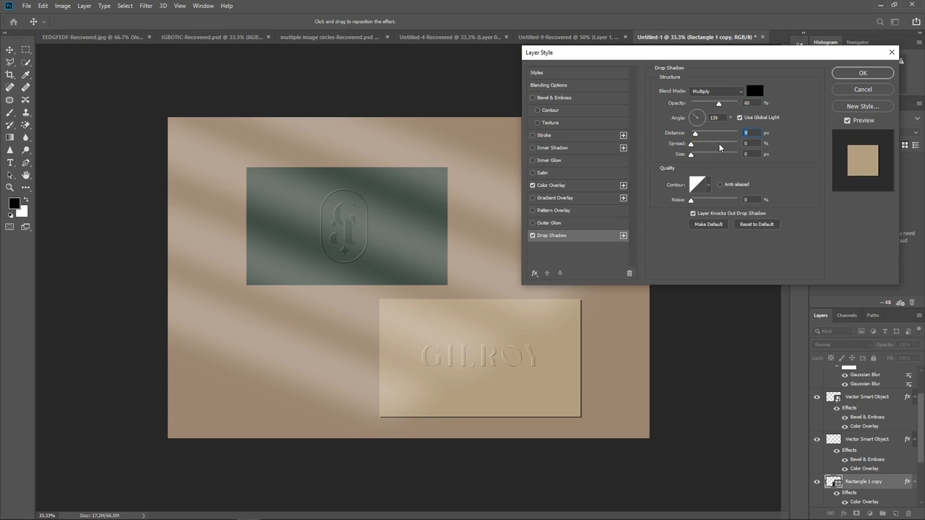
Add a 4 px outside Stroke to the GILROY card in light tan #cabda5, based on a colour sampled from the card
{"action": "left_click", "coordinate": [543, 136]}
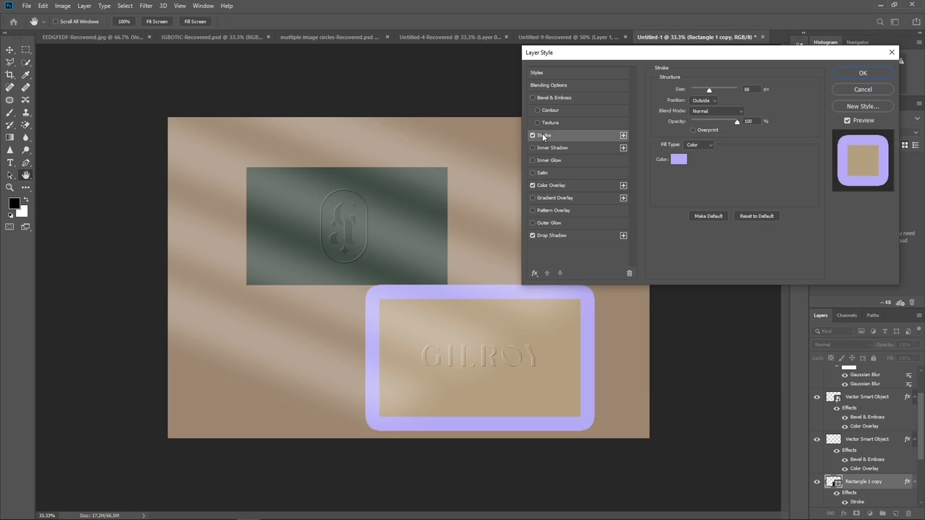
{"action": "left_click", "coordinate": [709, 90]}
{"action": "type", "text": "4"}
{"action": "left_click", "coordinate": [677, 158]}
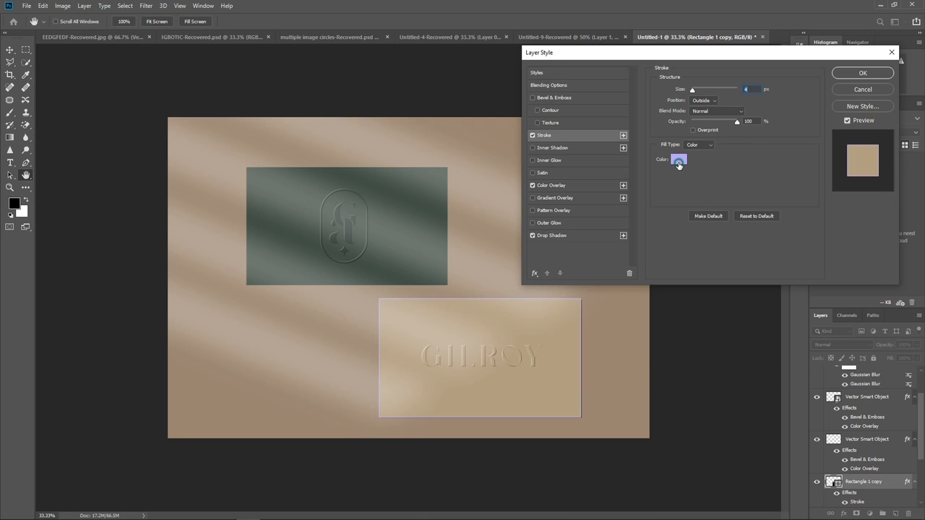
{"action": "left_click", "coordinate": [473, 311]}
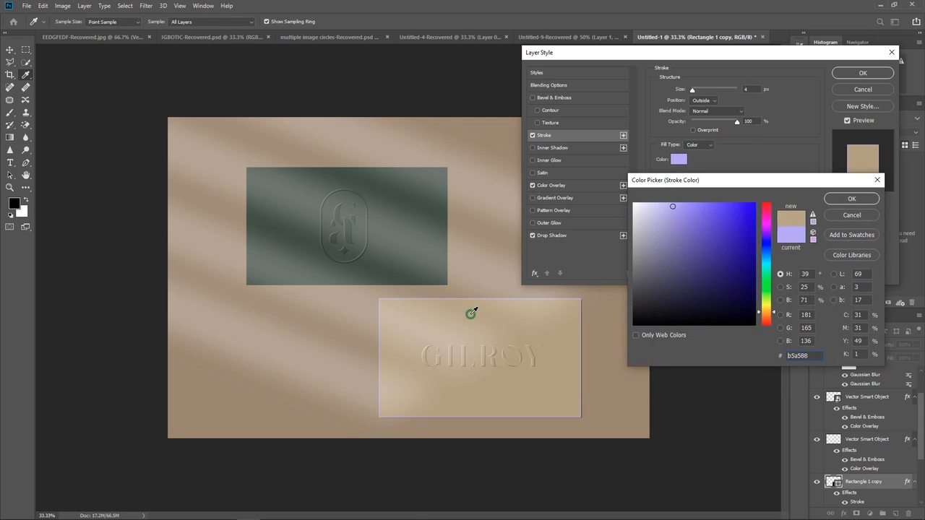
{"action": "left_click", "coordinate": [655, 229]}
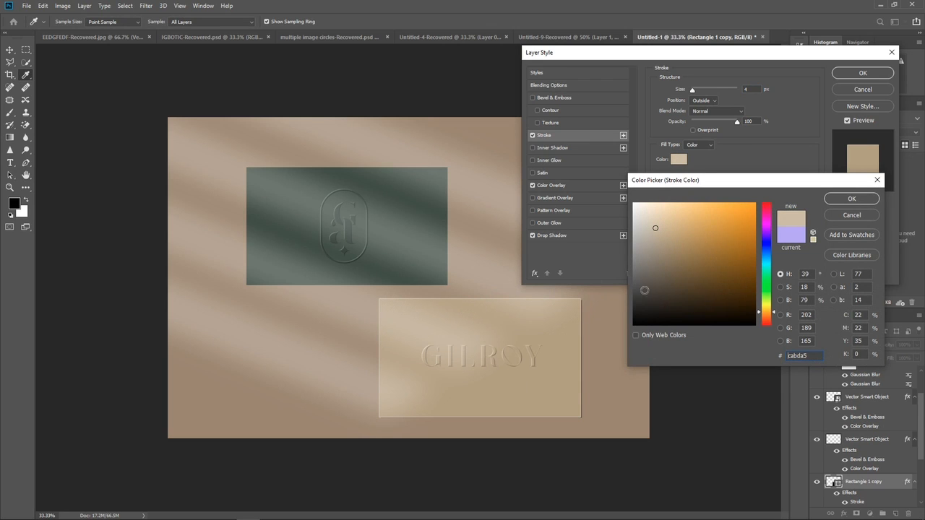
{"action": "left_click", "coordinate": [851, 199]}
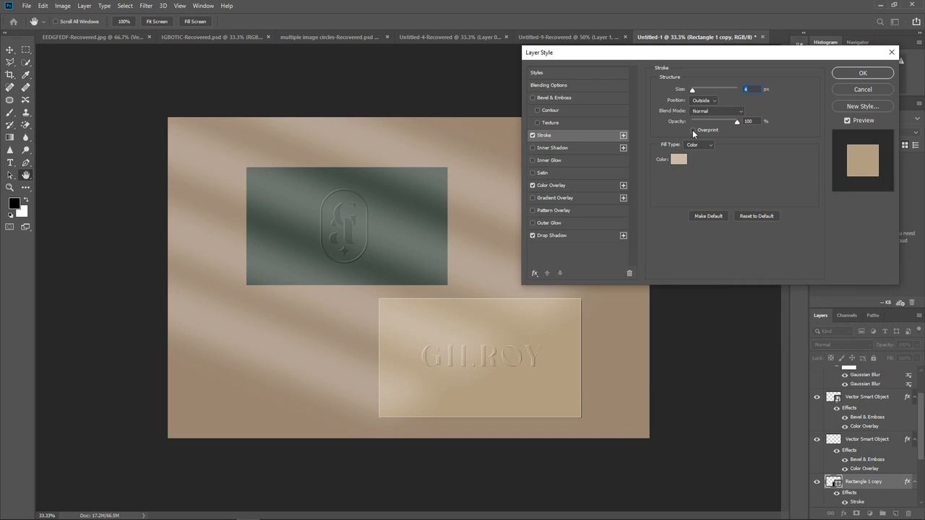
{"action": "left_click", "coordinate": [701, 100]}
{"action": "left_click", "coordinate": [703, 100]}
Set the GILROY card's Drop Shadow distance to 15 px
{"action": "left_click", "coordinate": [556, 236]}
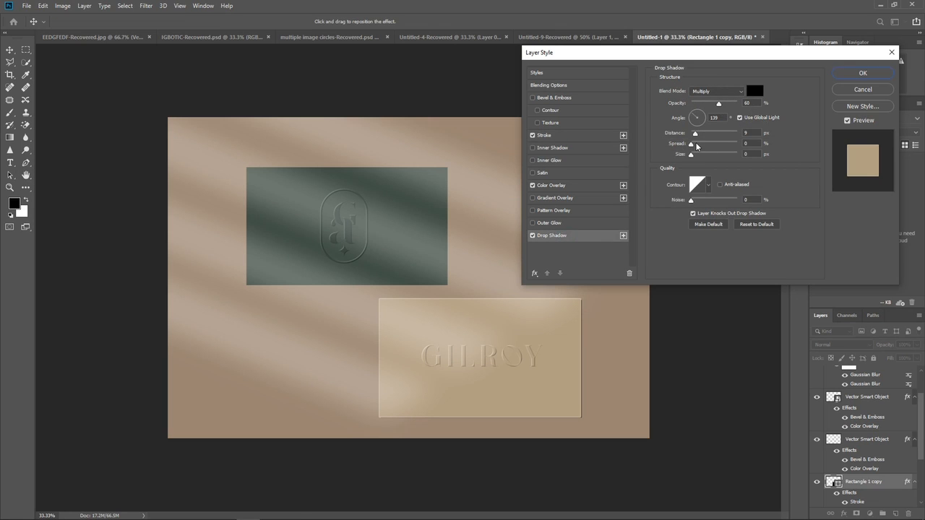
{"action": "left_click", "coordinate": [746, 133]}
{"action": "key", "text": "Up"}
{"action": "key", "text": "Up"}
{"action": "key", "text": "Up"}
{"action": "key", "text": "Up"}
{"action": "key", "text": "Up"}
{"action": "key", "text": "Up"}
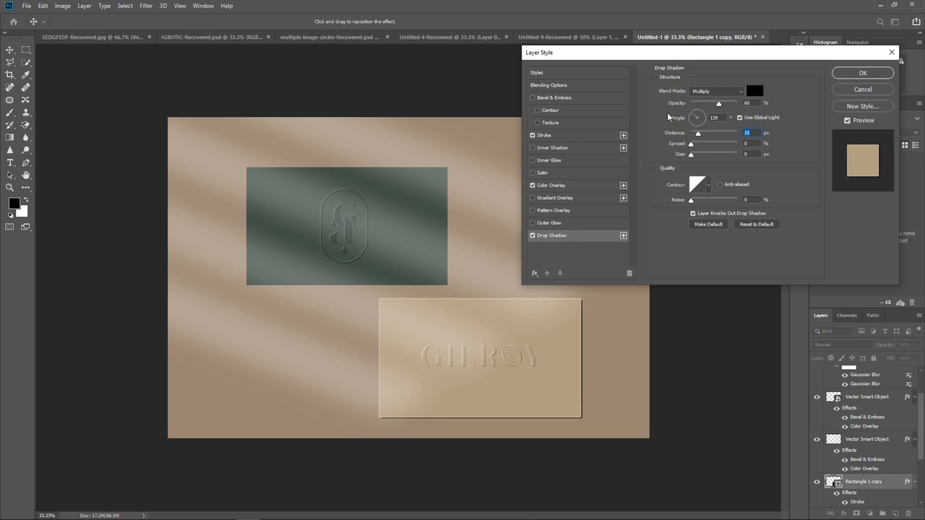
Set the GILROY card's Stroke to 70% opacity and 7 px size, and apply the layer style
{"action": "left_click", "coordinate": [568, 136]}
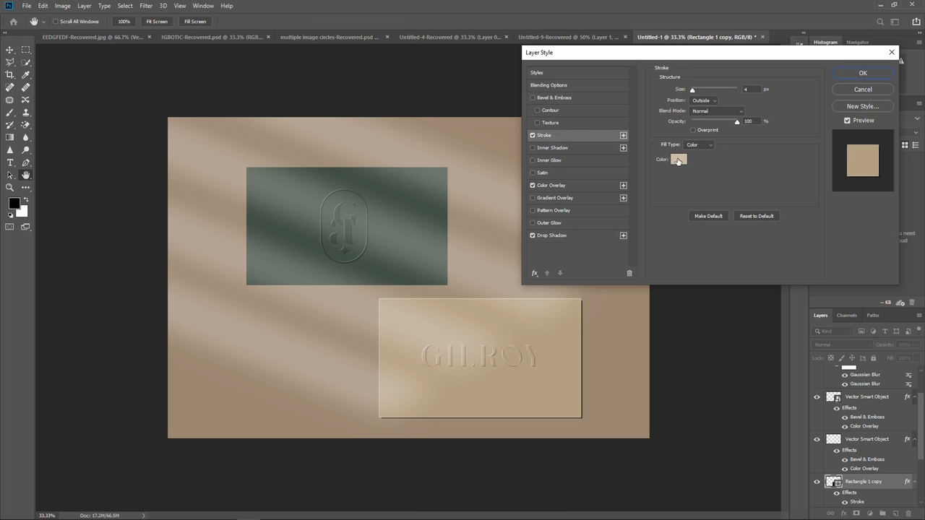
{"action": "left_click", "coordinate": [715, 123]}
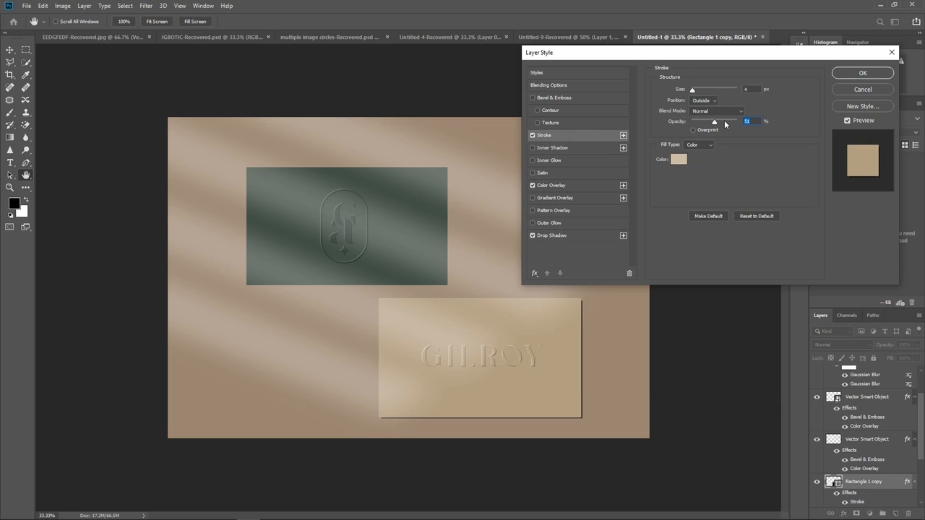
{"action": "left_click", "coordinate": [748, 88]}
{"action": "key", "text": "Up"}
{"action": "key", "text": "Up"}
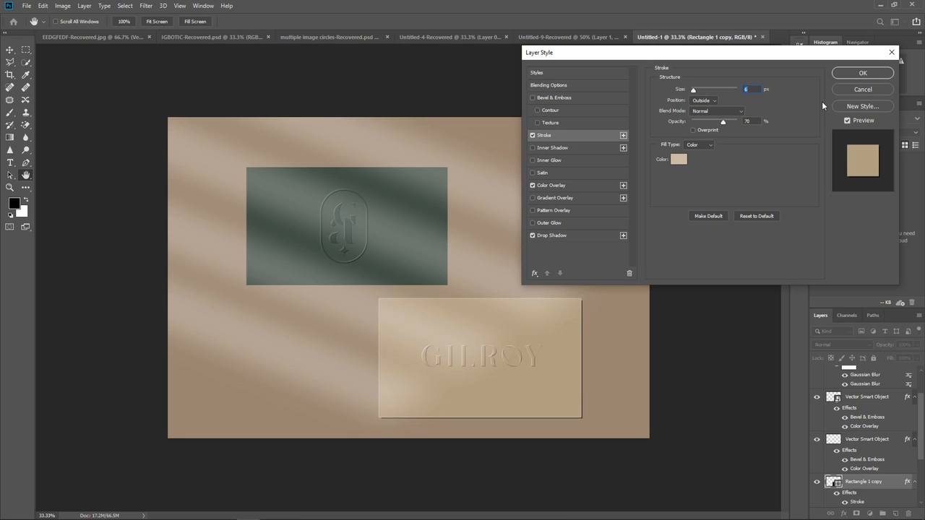
{"action": "key", "text": "Up"}
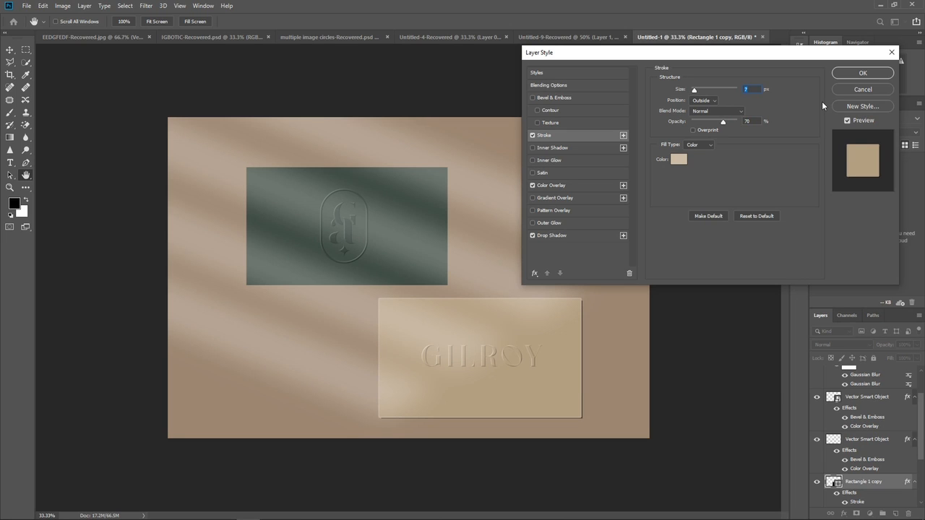
{"action": "left_click", "coordinate": [863, 74]}
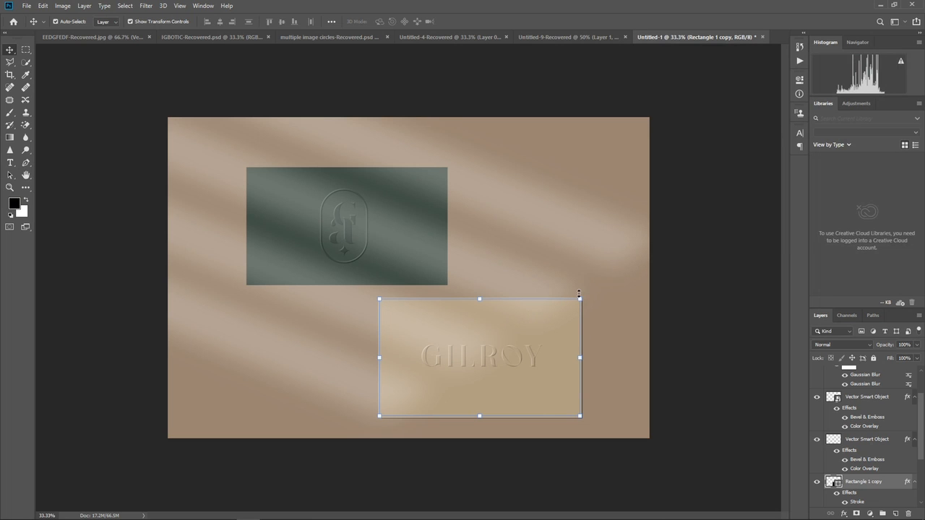
{"action": "key", "text": "ctrl+plus"}
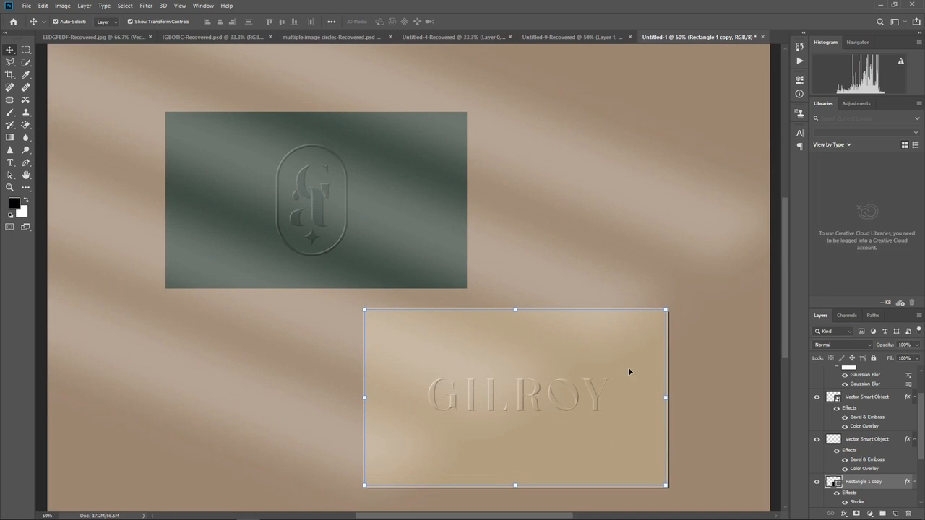
{"action": "left_click_drag", "start_coordinate": [603, 338], "coordinate": [584, 306]}
{"action": "key", "text": "ctrl+z"}
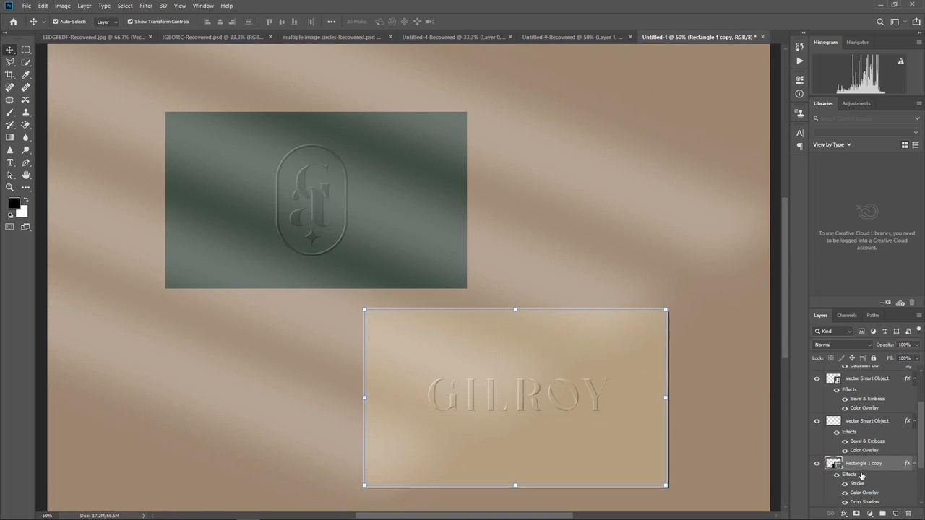
Examine which layers hold the light bands, the GILROY lettering, the GA emblem and the green card by selecting them in turn
{"action": "scroll", "coordinate": [860, 474], "scroll_direction": "down", "scroll_amount": 3}
{"action": "left_click", "coordinate": [875, 451]}
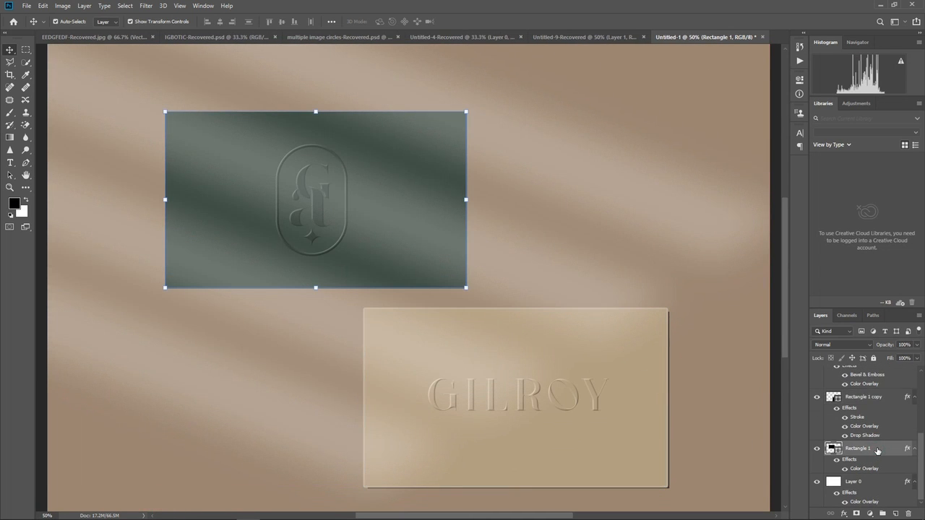
{"action": "scroll", "coordinate": [877, 451], "scroll_direction": "up", "scroll_amount": 3}
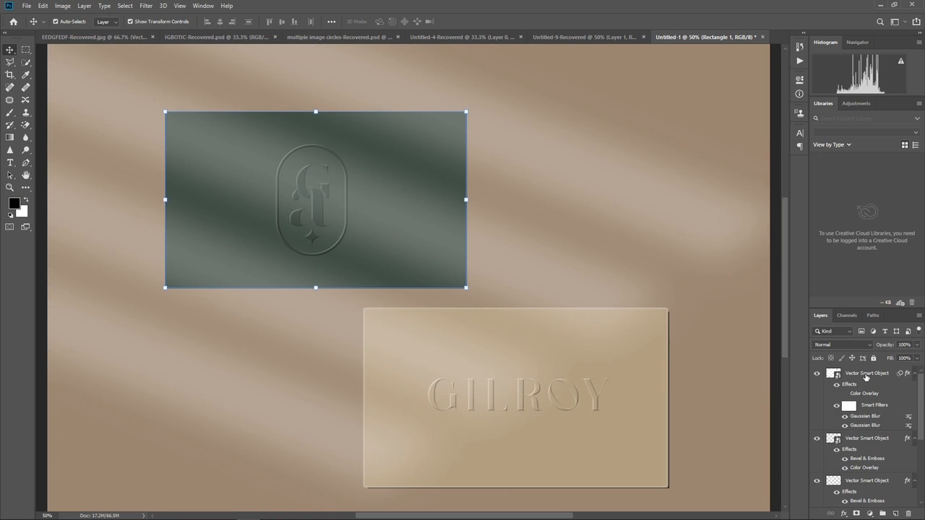
{"action": "left_click", "coordinate": [866, 377]}
{"action": "left_click", "coordinate": [868, 441]}
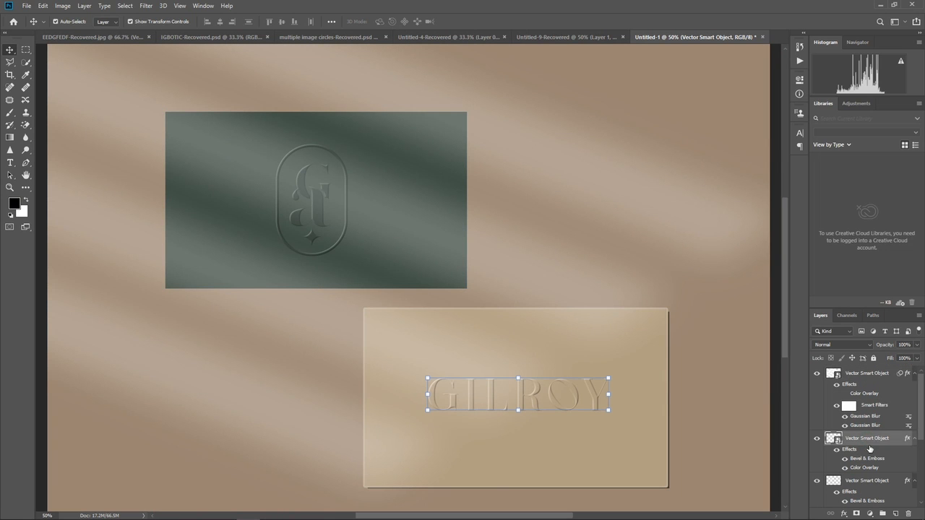
{"action": "left_click", "coordinate": [870, 483]}
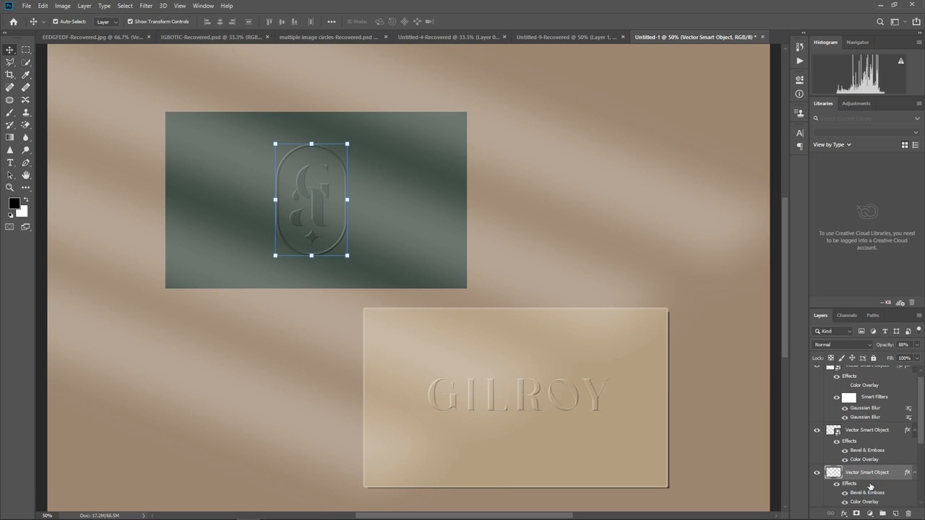
{"action": "scroll", "coordinate": [870, 486], "scroll_direction": "down", "scroll_amount": 3}
{"action": "left_click", "coordinate": [879, 451]}
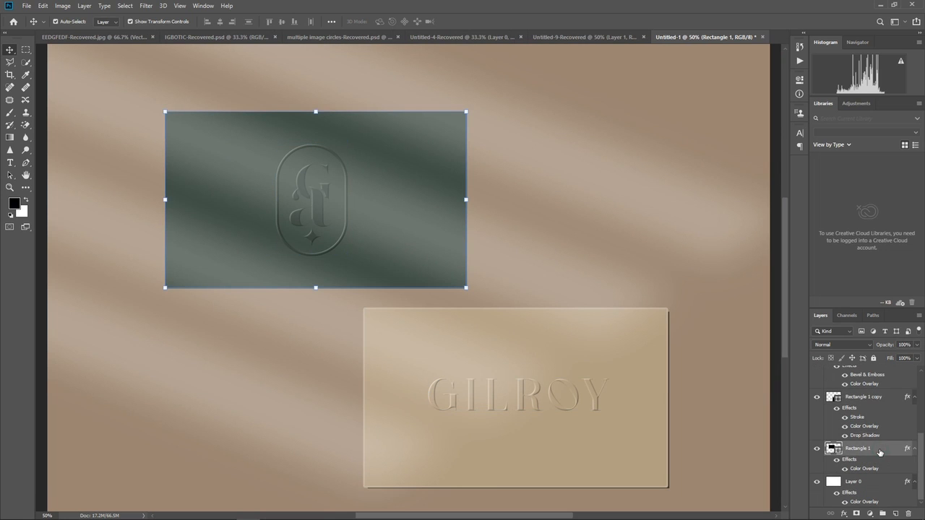
Duplicate the GILROY card's rectangle layer and hide the Stroke effect on the duplicate
{"action": "left_click", "coordinate": [870, 403]}
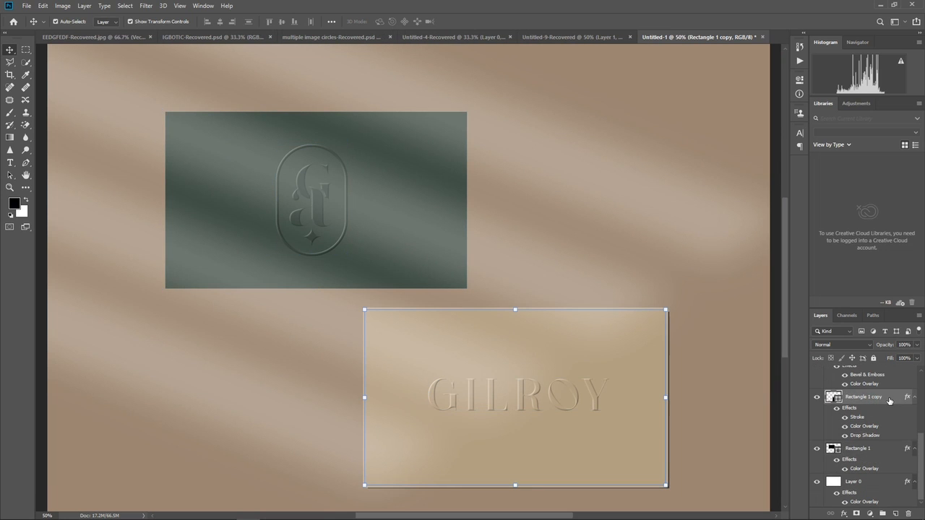
{"action": "key", "text": "ctrl+j"}
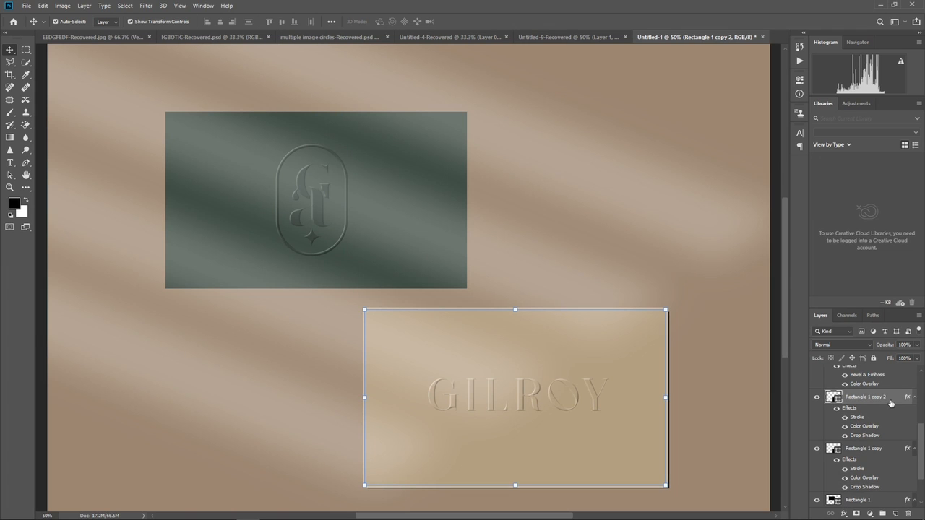
{"action": "left_click", "coordinate": [845, 418]}
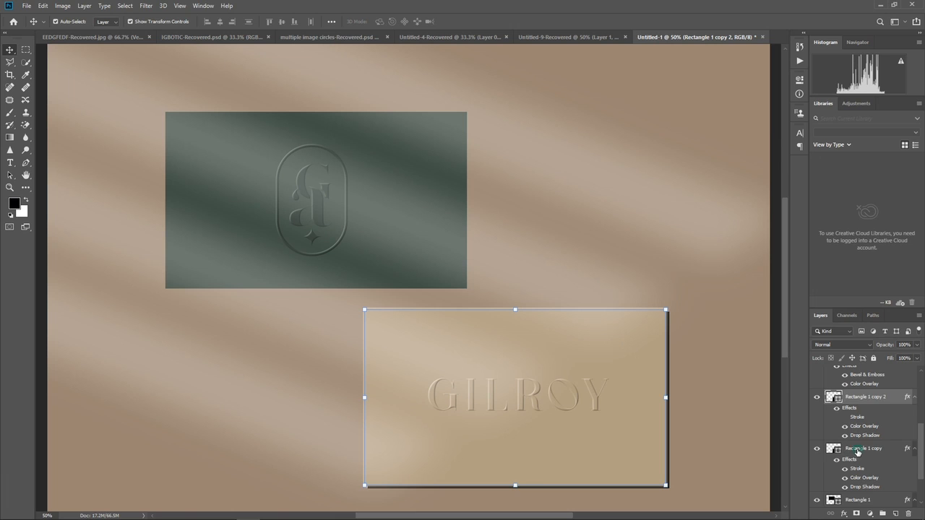
Rasterize the original GILROY card shape, Rectangle 1 copy, for use with the Eraser tool
{"action": "left_click", "coordinate": [858, 451]}
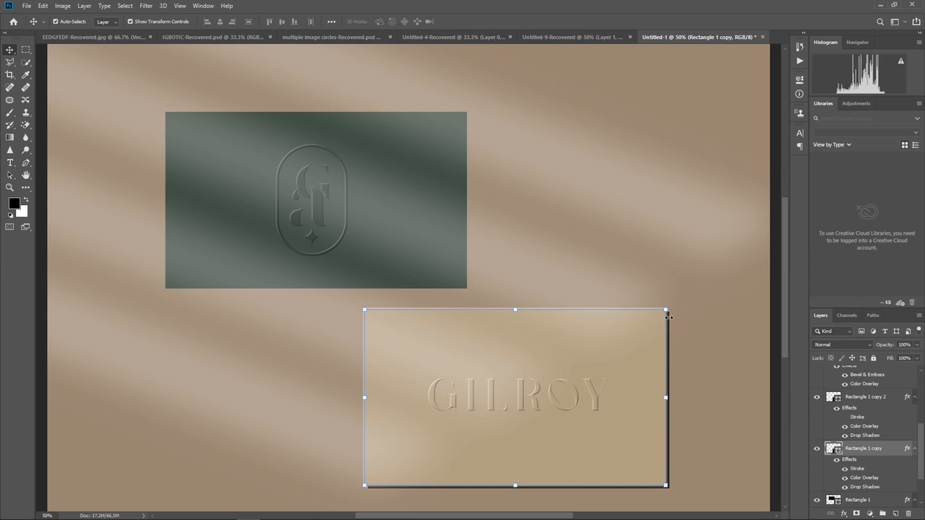
{"action": "left_click", "coordinate": [25, 126]}
{"action": "right_click", "coordinate": [25, 127]}
{"action": "left_click", "coordinate": [49, 125]}
{"action": "left_click", "coordinate": [669, 329]}
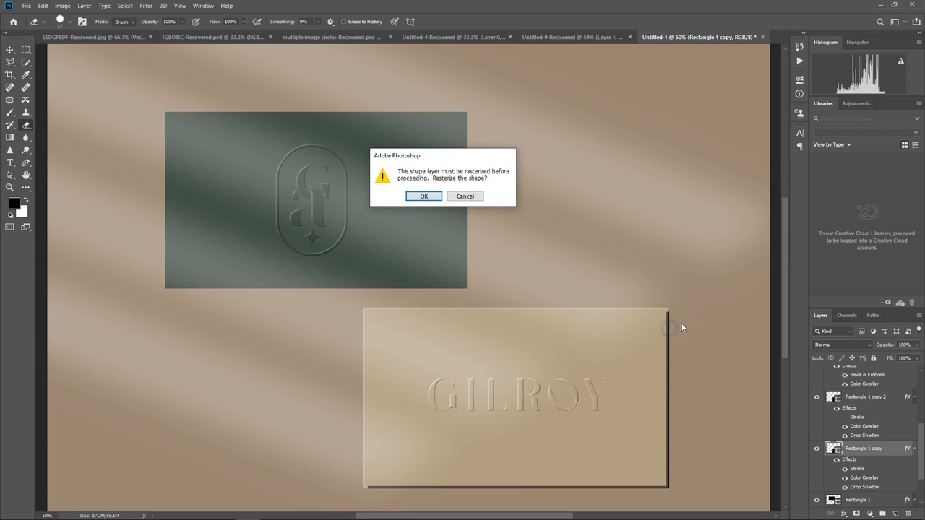
{"action": "left_click", "coordinate": [421, 197]}
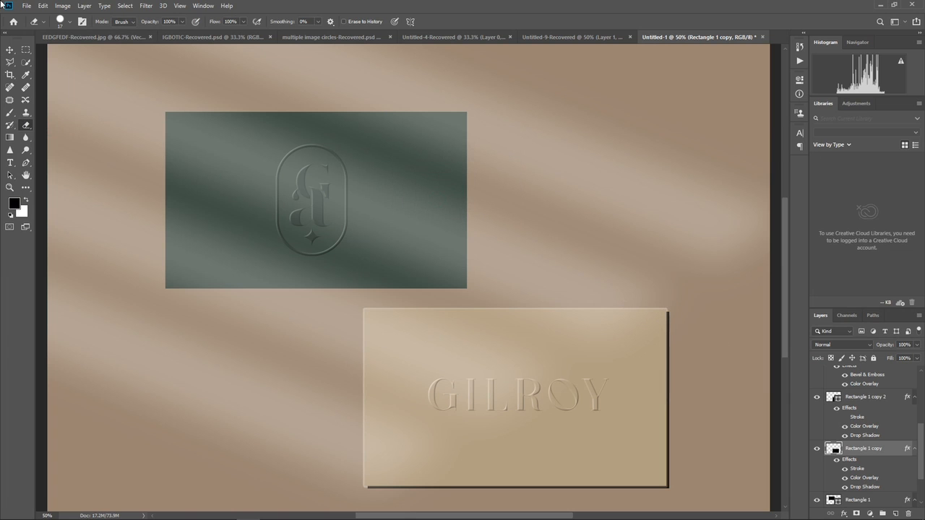
Erase along the right and bottom edges of Rectangle 1 copy with a 143 px Hard Round eraser, and return to the Move tool
{"action": "left_click", "coordinate": [70, 22]}
{"action": "left_click", "coordinate": [92, 51]}
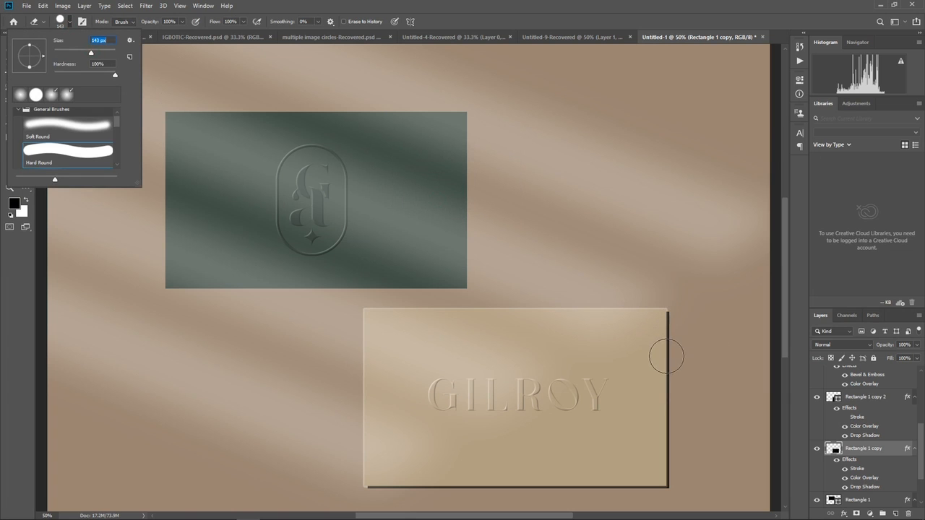
{"action": "mouse_move", "coordinate": [672, 325]}
{"action": "left_mouse_down"}
{"action": "mouse_move", "coordinate": [671, 476]}
{"action": "mouse_move", "coordinate": [659, 488]}
{"action": "mouse_move", "coordinate": [571, 495]}
{"action": "mouse_move", "coordinate": [437, 483]}
{"action": "mouse_move", "coordinate": [378, 496]}
{"action": "left_mouse_up"}
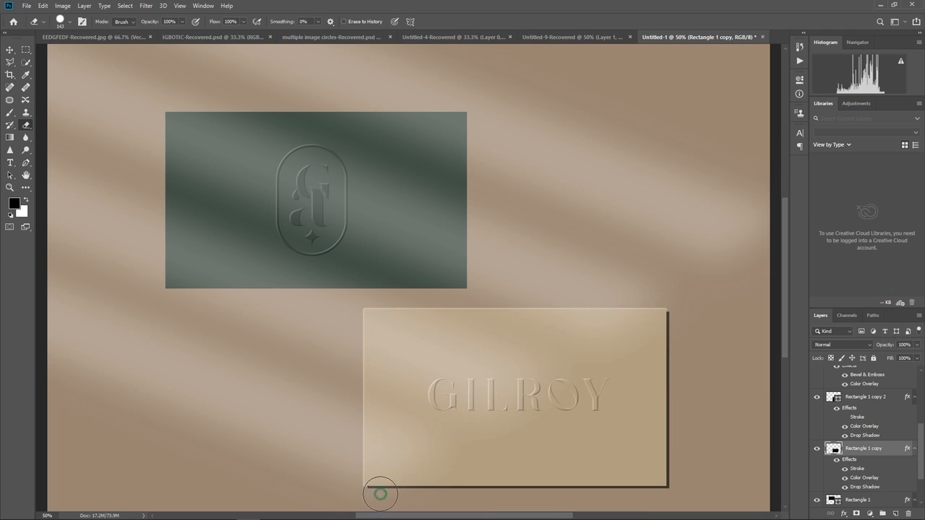
{"action": "left_click", "coordinate": [10, 49]}
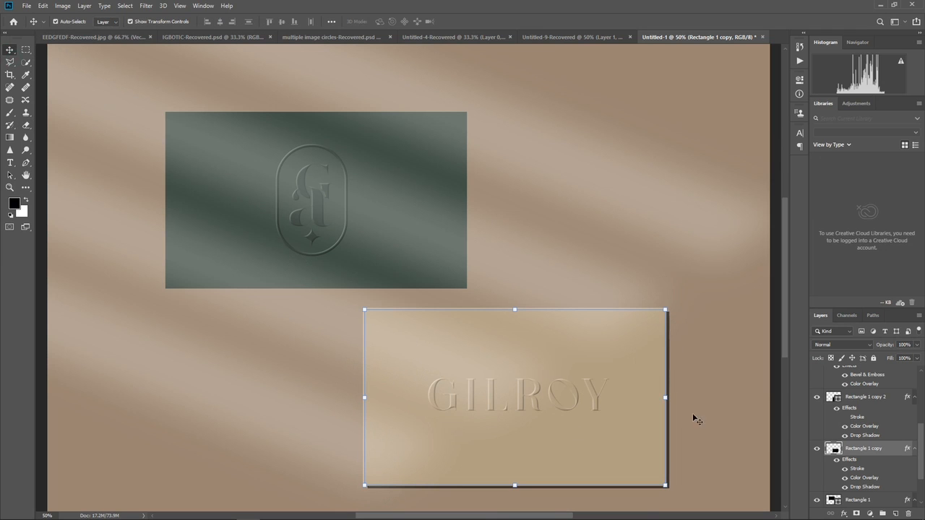
Set the Stroke effect's position to Inside on the rasterized GILROY card layer, Rectangle 1 copy
{"action": "left_click", "coordinate": [898, 450]}
{"action": "double_click", "coordinate": [897, 450]}
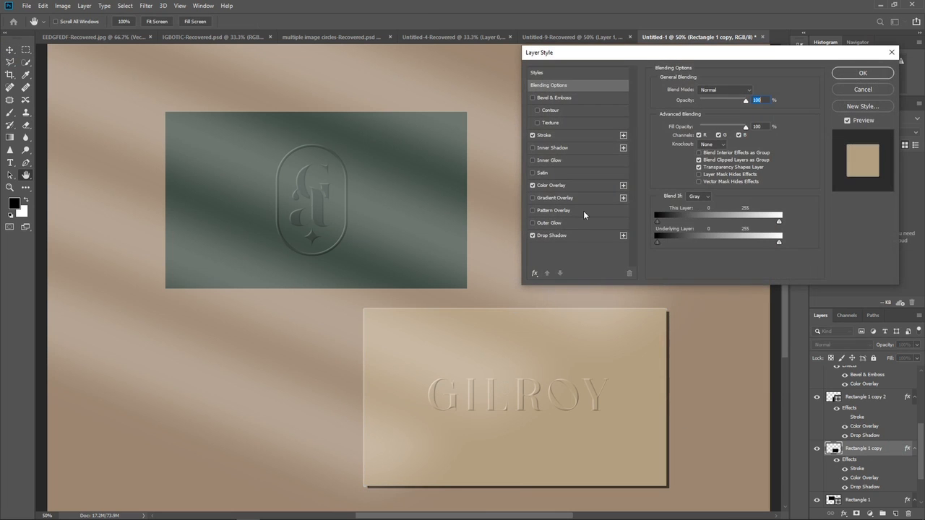
{"action": "left_click", "coordinate": [547, 135]}
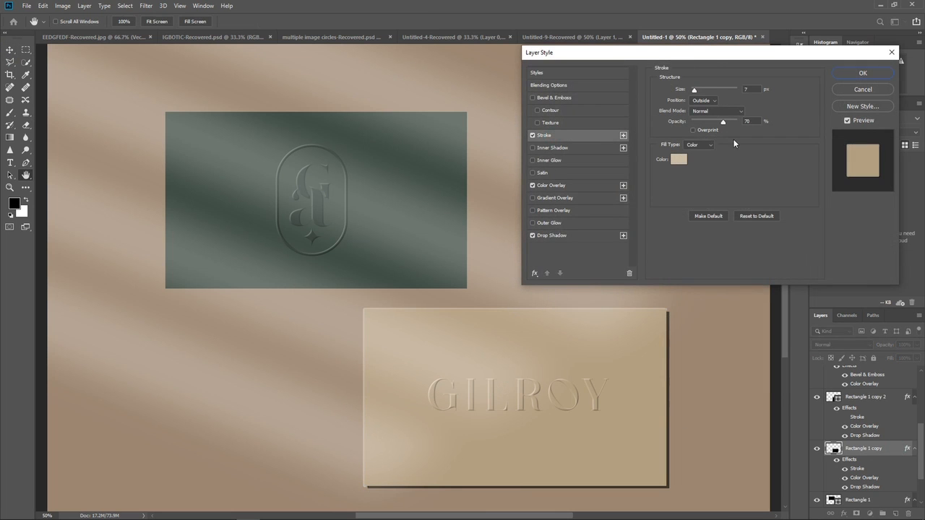
{"action": "left_click", "coordinate": [716, 110]}
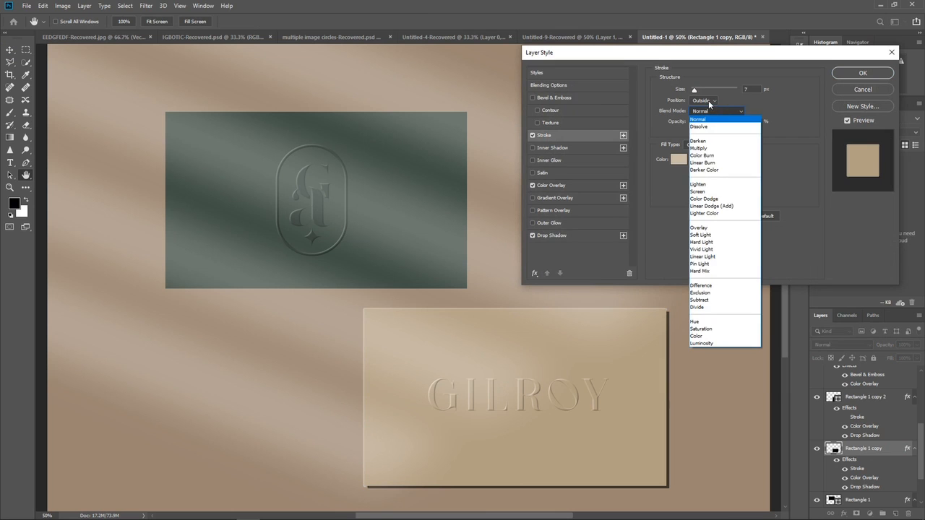
{"action": "left_click", "coordinate": [708, 100]}
{"action": "left_click", "coordinate": [698, 115]}
{"action": "left_click", "coordinate": [862, 73]}
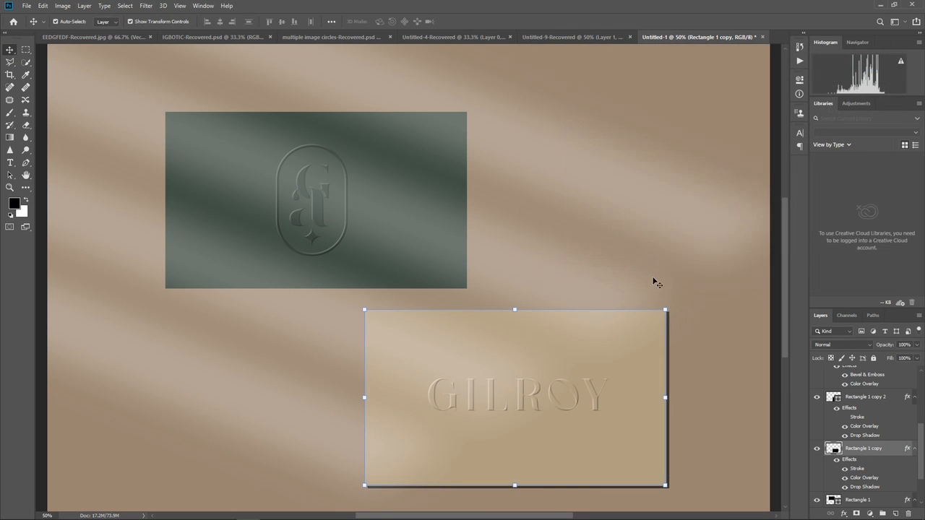
Nudge Rectangle 1 copy a few pixels left and up from the card above it, and deselect it
{"action": "key", "text": "Left"}
{"action": "key", "text": "Left"}
{"action": "key", "text": "Left"}
{"action": "key", "text": "Left"}
{"action": "key", "text": "Up"}
{"action": "key", "text": "Up"}
{"action": "key", "text": "Up"}
{"action": "key", "text": "Up"}
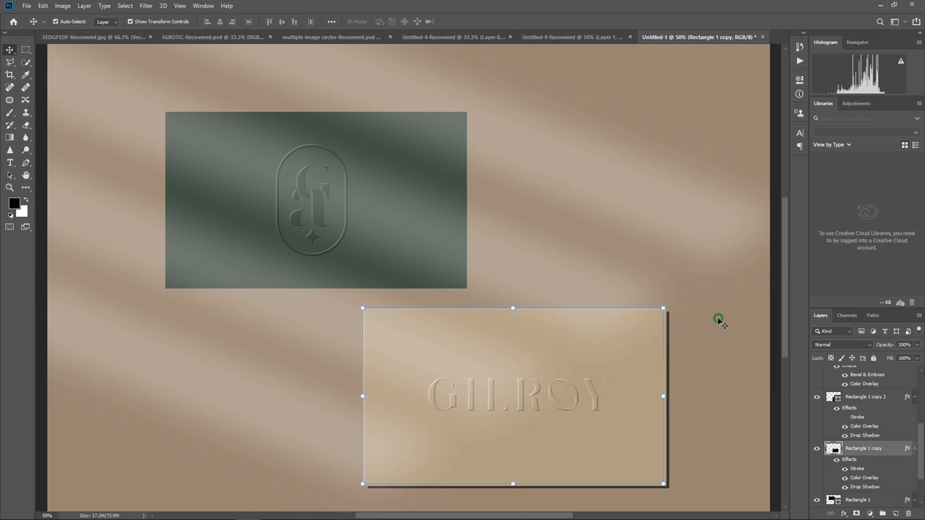
{"action": "left_click", "coordinate": [712, 342]}
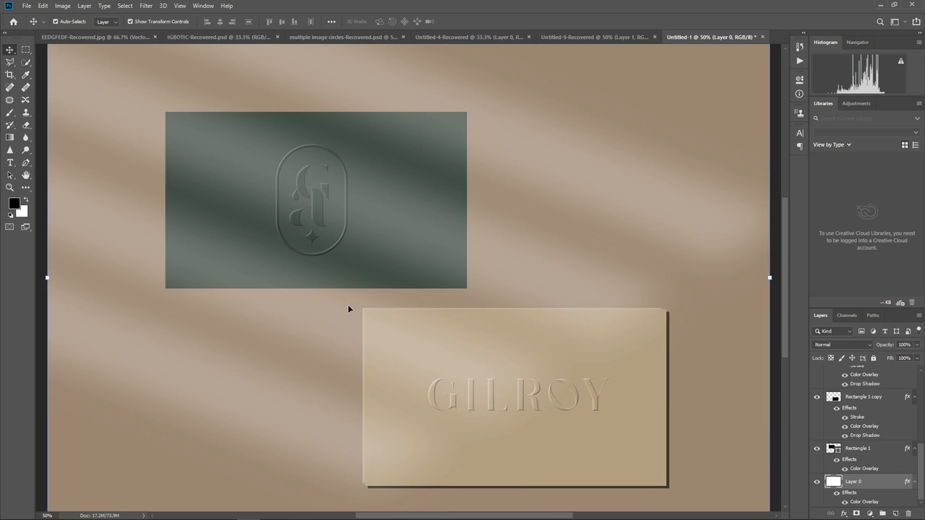
Scale Rectangle 1 copy up from its lower-right corner to about 4.2 by 2.46 in and apply the transform
{"action": "left_click", "coordinate": [871, 451]}
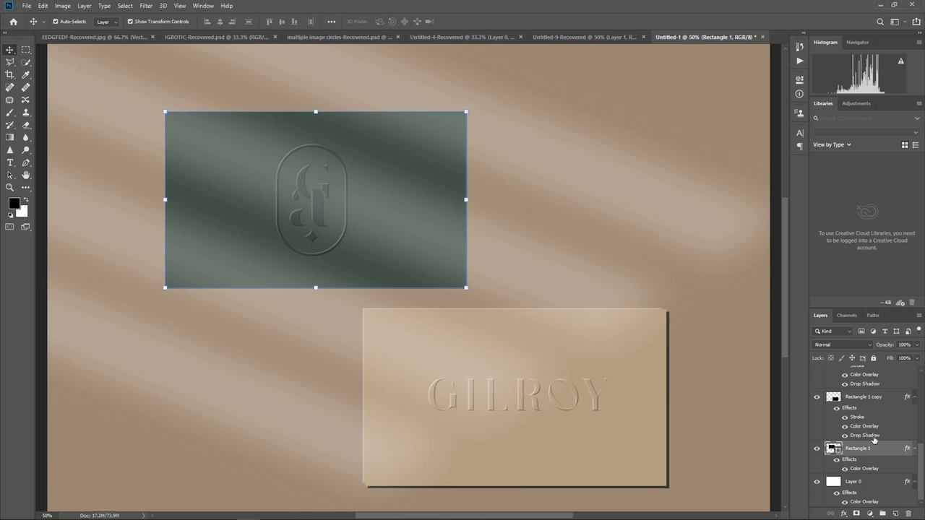
{"action": "left_click", "coordinate": [876, 402]}
{"action": "left_click_drag", "start_coordinate": [661, 481], "coordinate": [665, 485]}
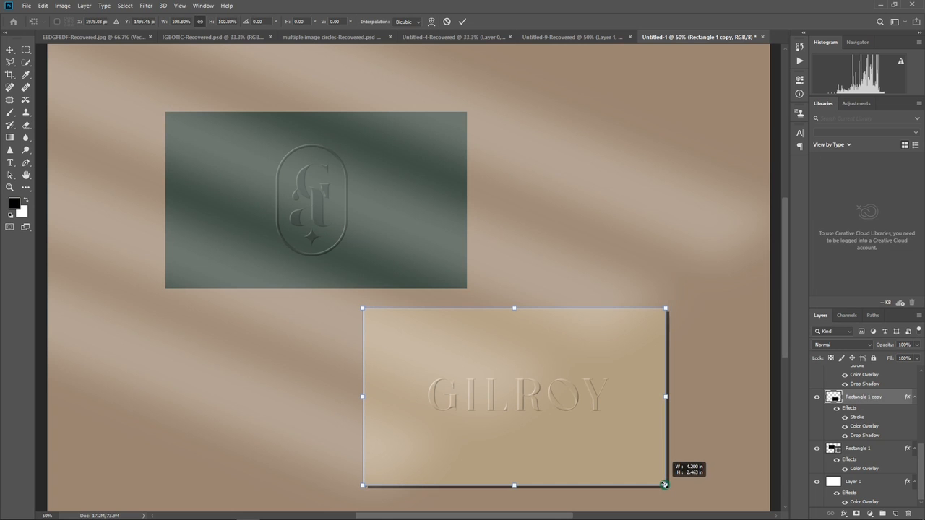
{"action": "left_click", "coordinate": [725, 415]}
{"action": "left_click", "coordinate": [726, 414]}
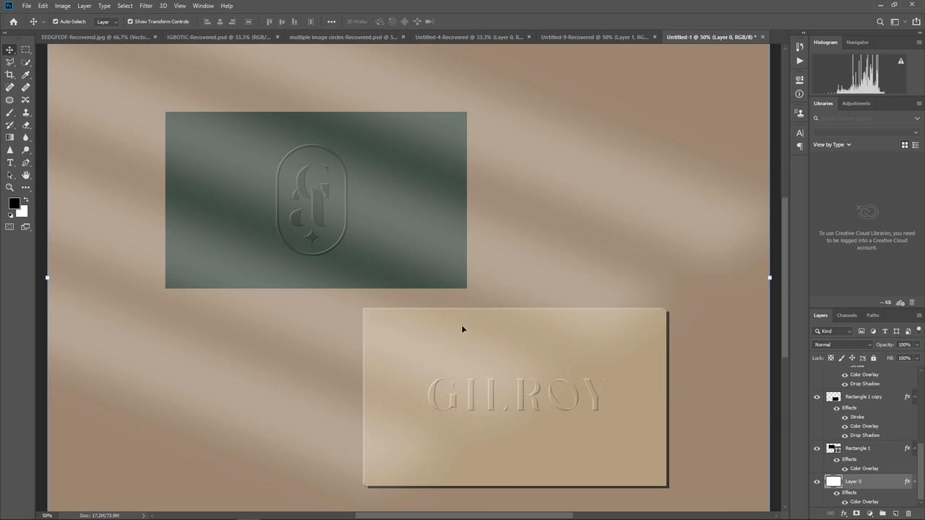
Set the Drop Shadow opacity of the GILROY card's upper rectangle, Rectangle 1 copy 2, to about 74%
{"action": "key", "text": "ctrl+minus"}
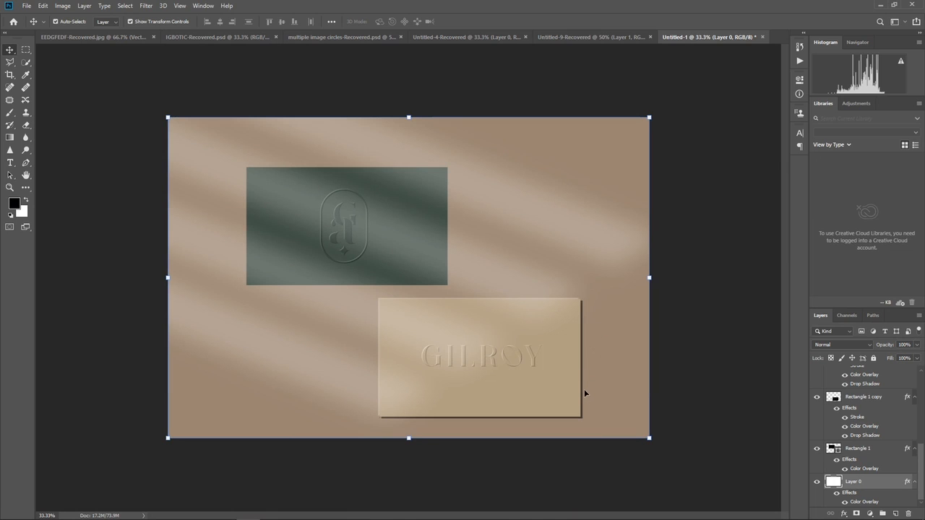
{"action": "left_click", "coordinate": [570, 404]}
{"action": "key", "text": "ctrl+j"}
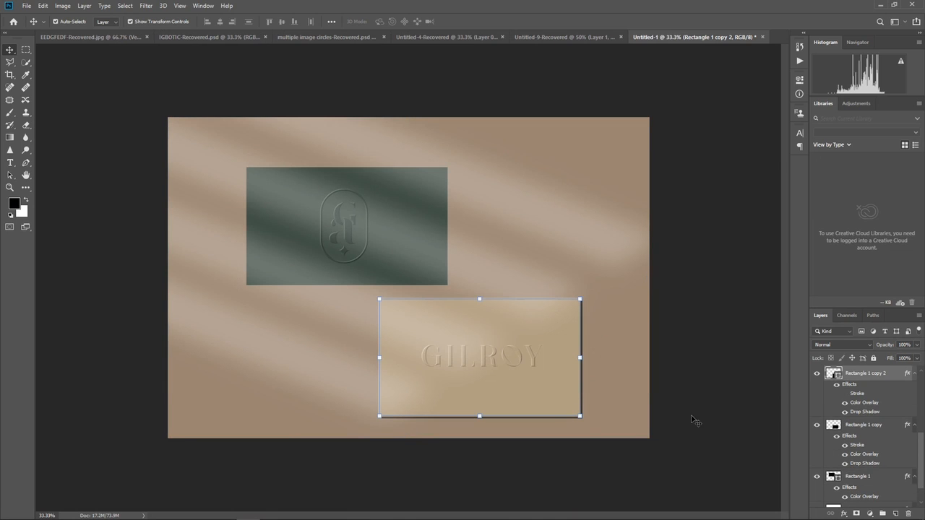
{"action": "double_click", "coordinate": [904, 374]}
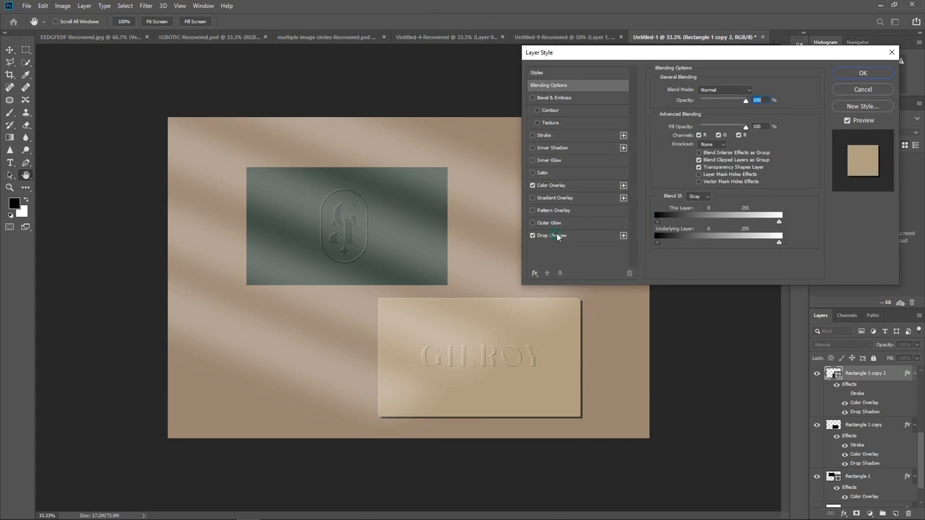
{"action": "left_click", "coordinate": [553, 237]}
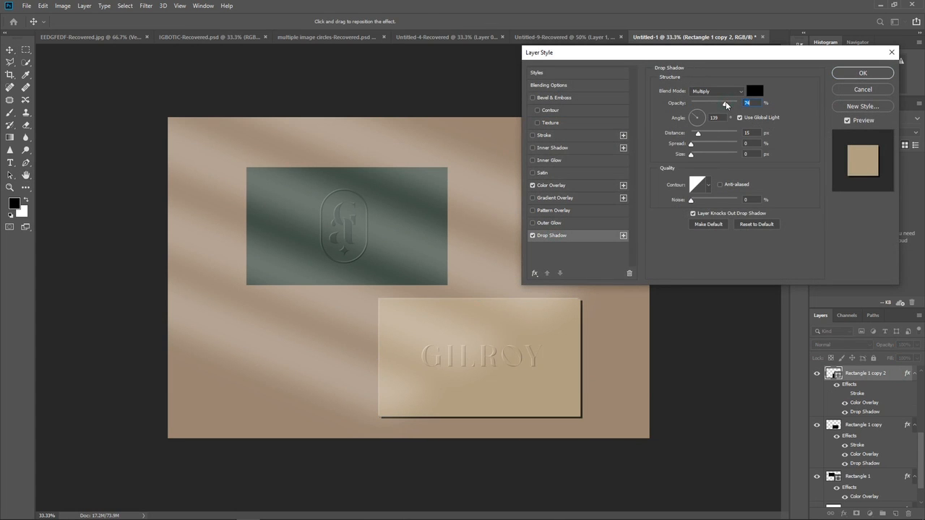
{"action": "left_click", "coordinate": [860, 73]}
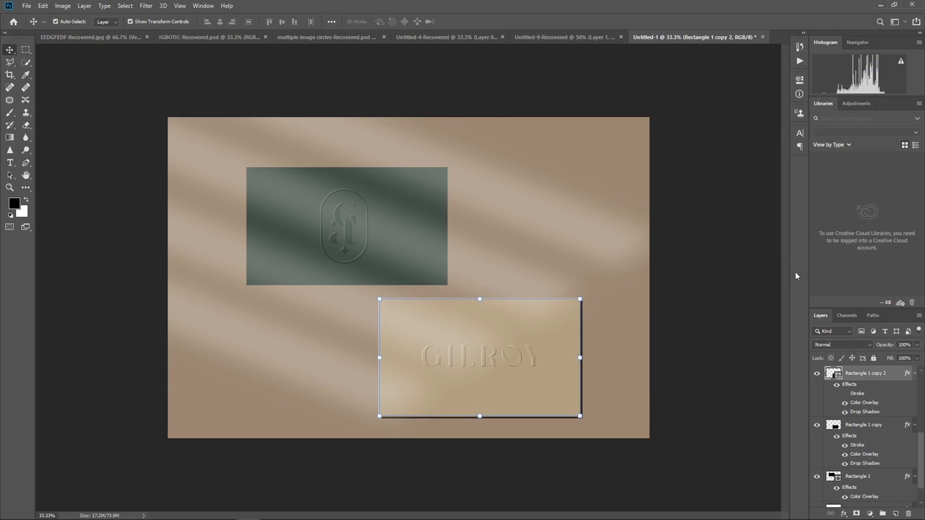
{"action": "right_click", "coordinate": [894, 374]}
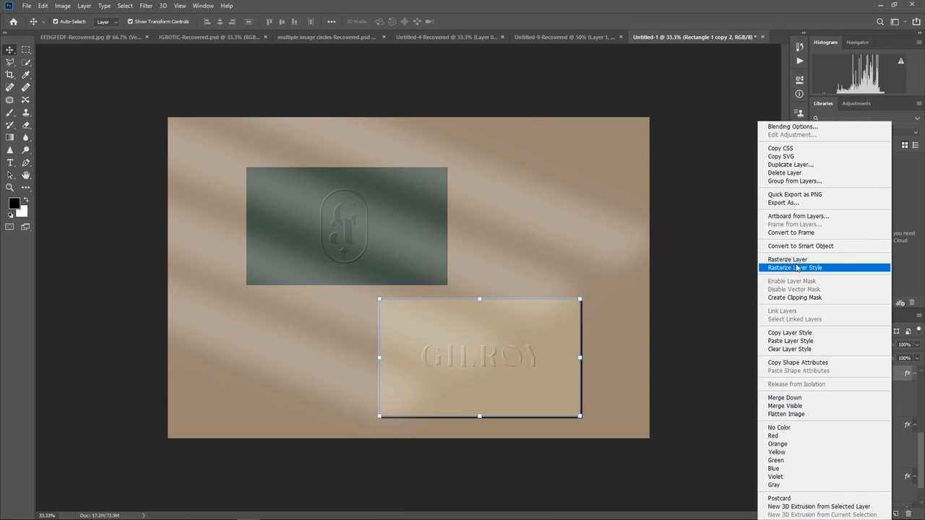
{"action": "left_click", "coordinate": [407, 205]}
{"action": "left_click", "coordinate": [408, 206]}
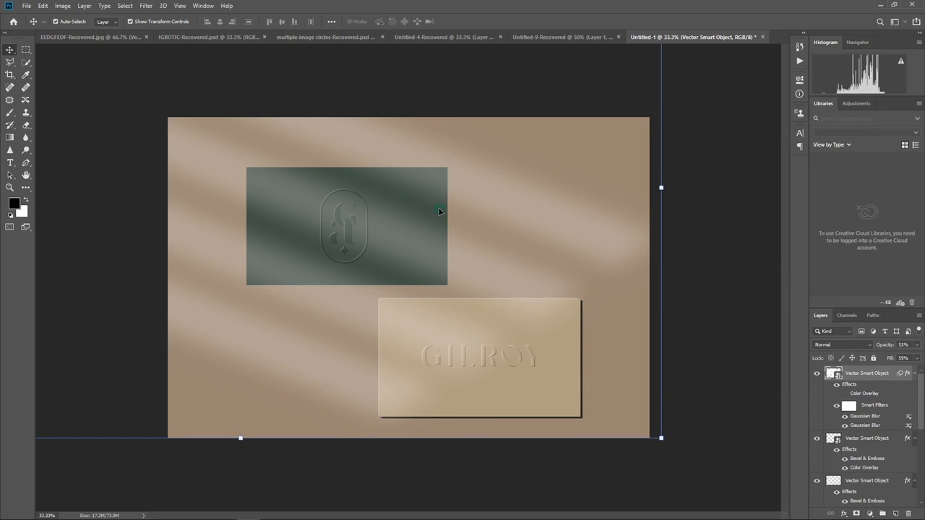
Add a Drop Shadow to the green card's layer, Rectangle 1, with Use Global Light off and a 141° angle
{"action": "scroll", "coordinate": [890, 491], "scroll_direction": "down", "scroll_amount": 5}
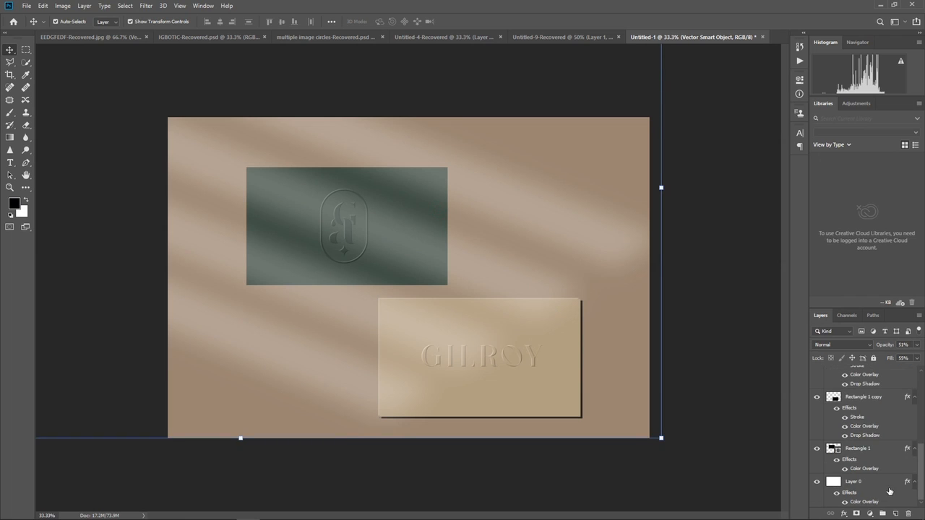
{"action": "left_click", "coordinate": [867, 397]}
{"action": "left_click", "coordinate": [887, 454]}
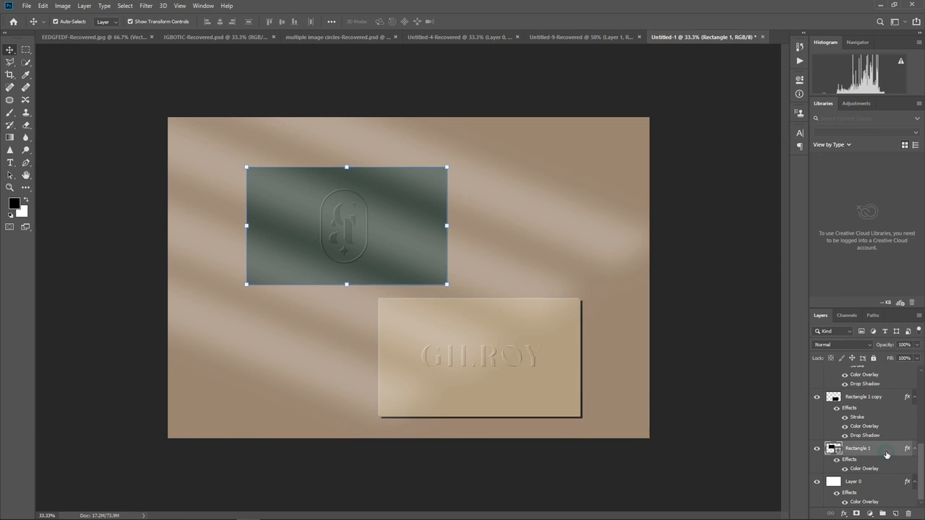
{"action": "double_click", "coordinate": [889, 453]}
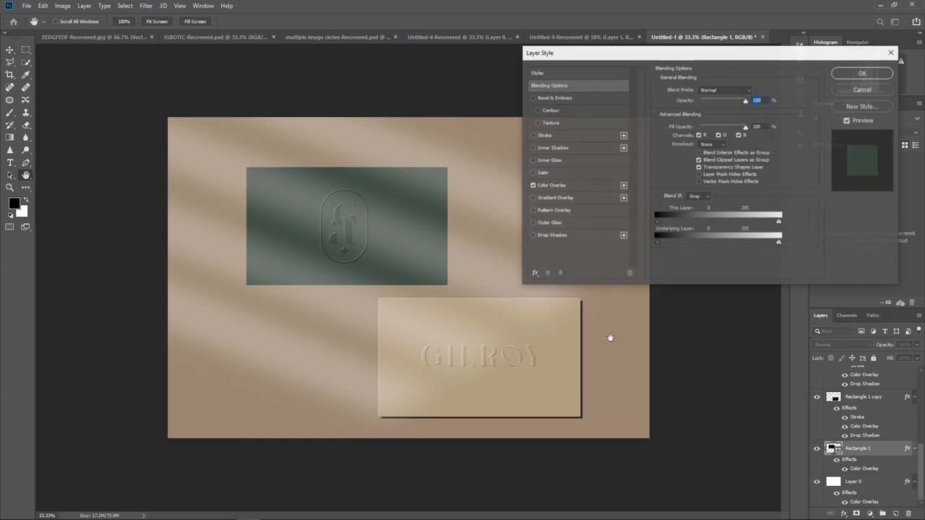
{"action": "left_click", "coordinate": [549, 236]}
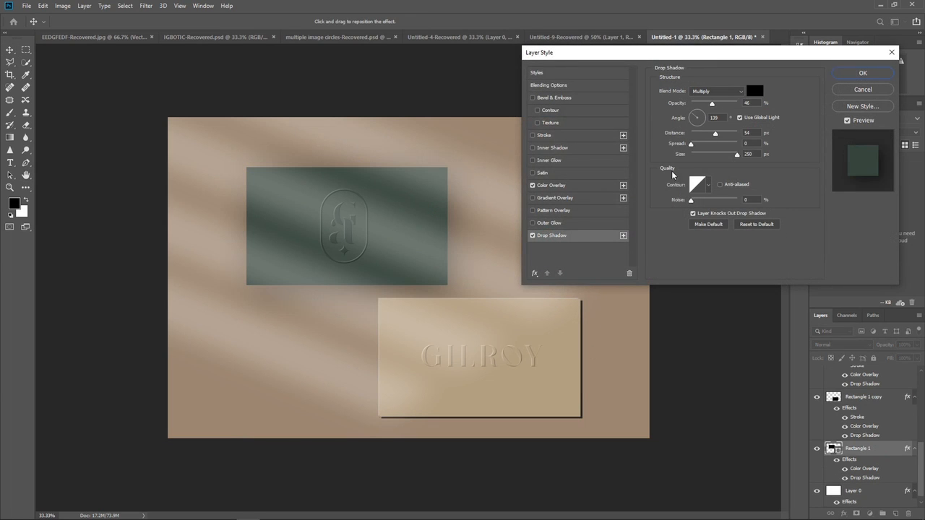
{"action": "left_click", "coordinate": [740, 118]}
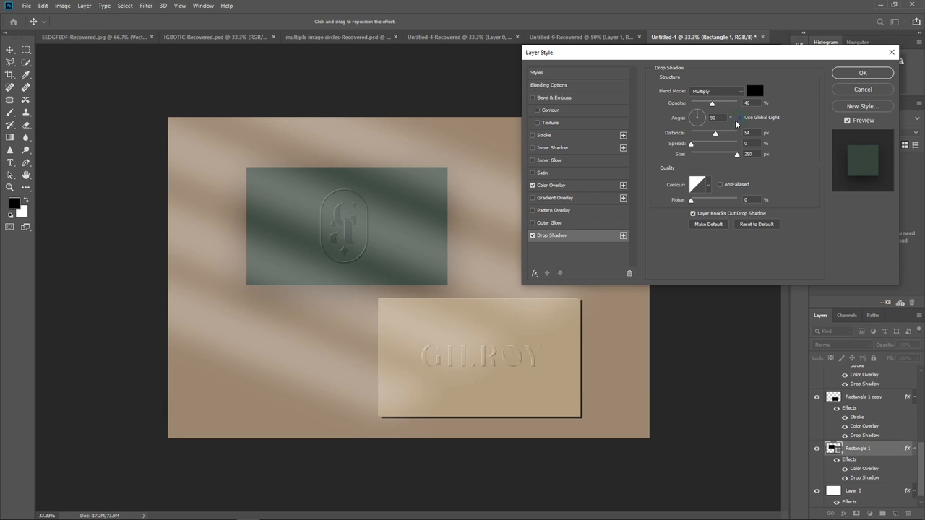
{"action": "left_click", "coordinate": [694, 116]}
{"action": "left_click", "coordinate": [694, 117]}
Set the green card's drop shadow to size 0 px, distance 15 px and opacity 100%
{"action": "left_click_drag", "start_coordinate": [716, 136], "coordinate": [647, 169]}
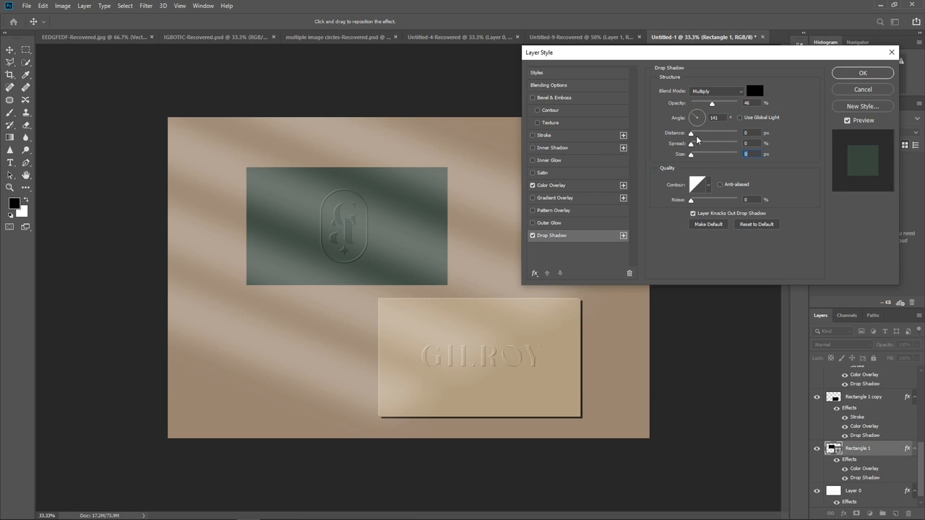
{"action": "left_click_drag", "start_coordinate": [692, 136], "coordinate": [700, 145]}
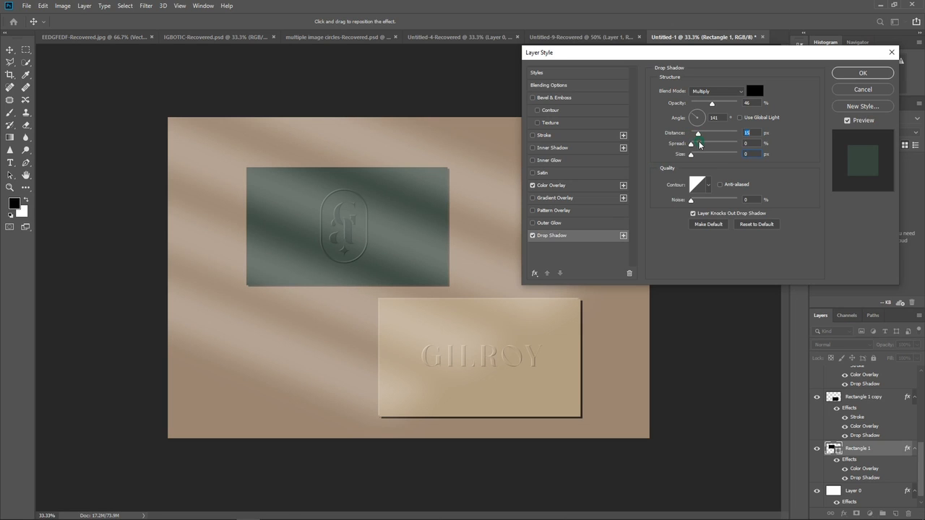
{"action": "left_click_drag", "start_coordinate": [712, 103], "coordinate": [745, 110]}
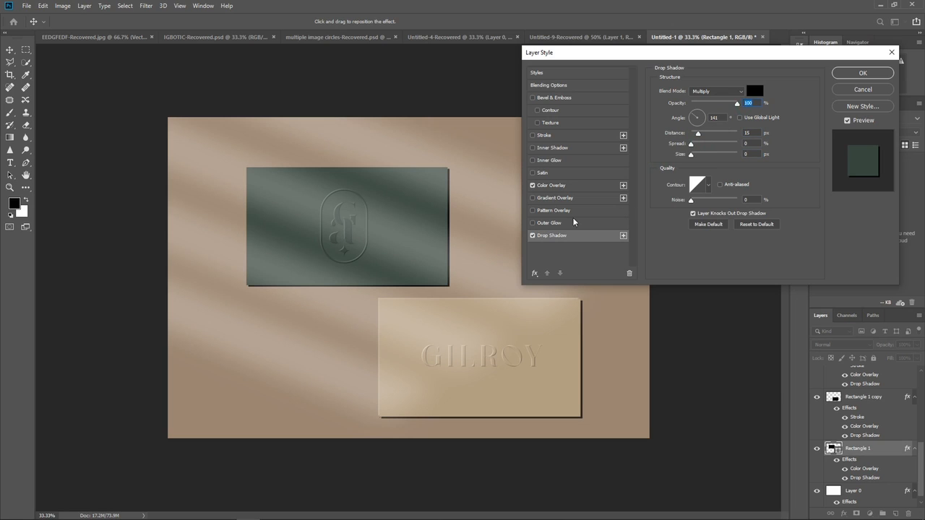
Fine-tune the green card's drop shadow distance to about 12 px and apply the layer style
{"action": "left_click", "coordinate": [750, 133]}
{"action": "key", "text": "Down"}
{"action": "key", "text": "Down"}
{"action": "key", "text": "Down"}
{"action": "key", "text": "Down"}
{"action": "key", "text": "Down"}
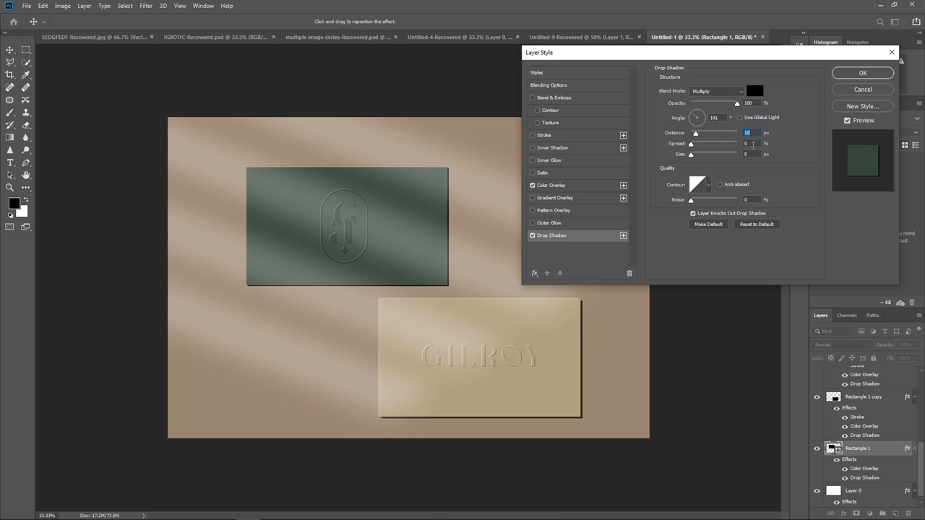
{"action": "key", "text": "Up"}
{"action": "key", "text": "Up"}
{"action": "key", "text": "Up"}
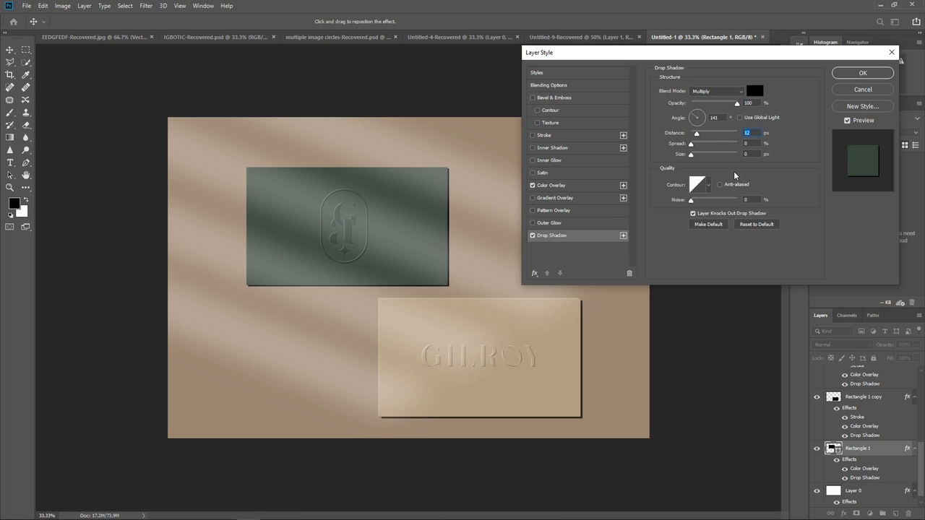
{"action": "key", "text": "Down"}
{"action": "left_click", "coordinate": [863, 74]}
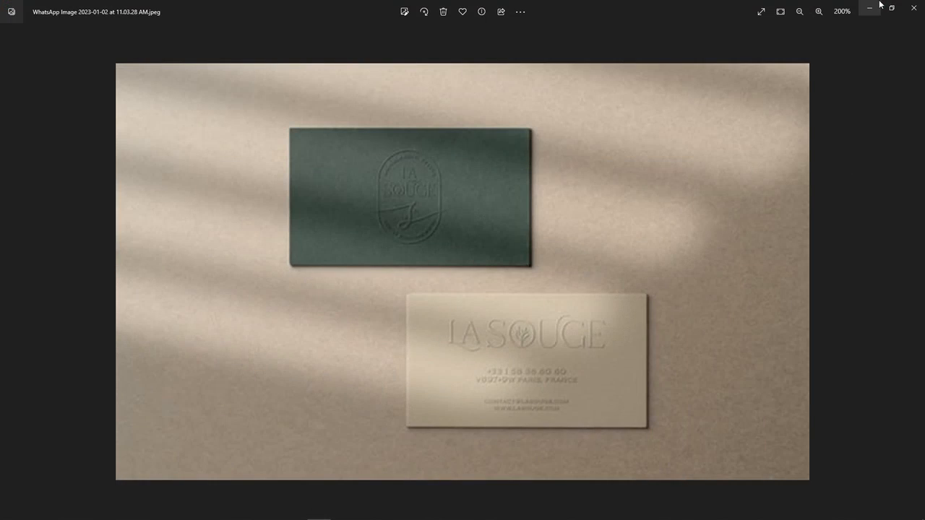
Minimize the reference image and open ITS YOUTH OCLOCK.psd in Photoshop from the APGA folder within LOGO PROJECTS, PDP
{"action": "left_click", "coordinate": [870, 9]}
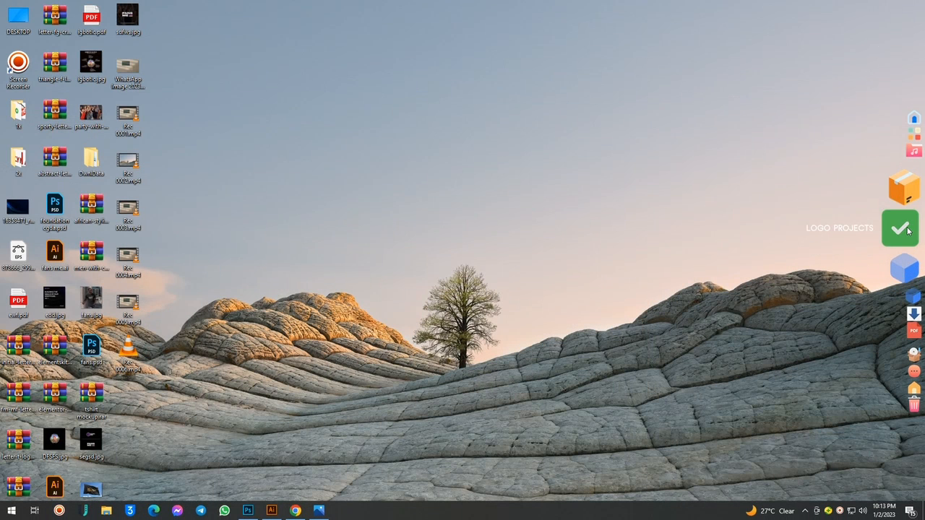
{"action": "left_click", "coordinate": [907, 229]}
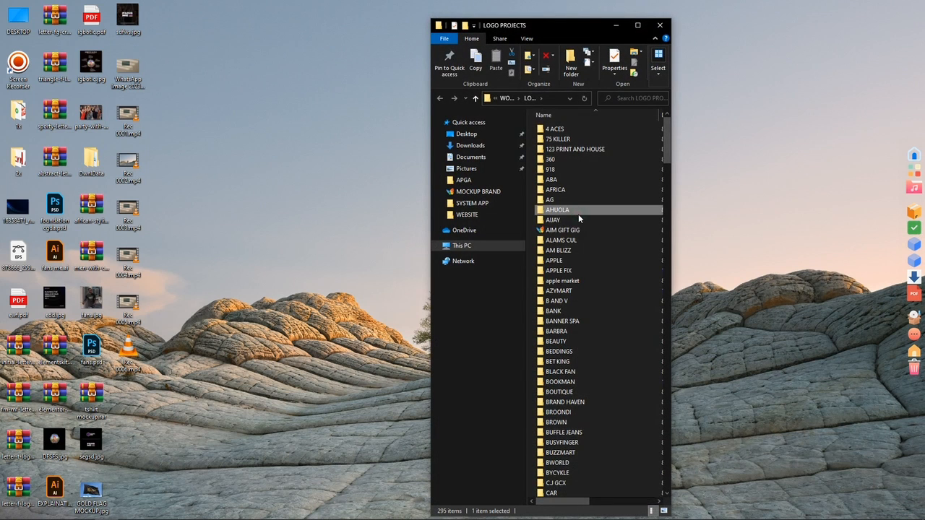
{"action": "key", "text": "p"}
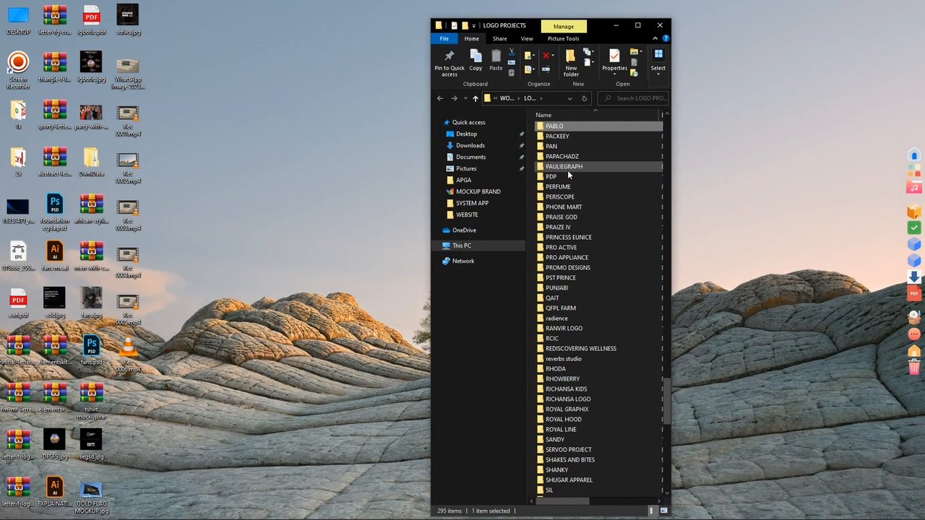
{"action": "double_click", "coordinate": [567, 177]}
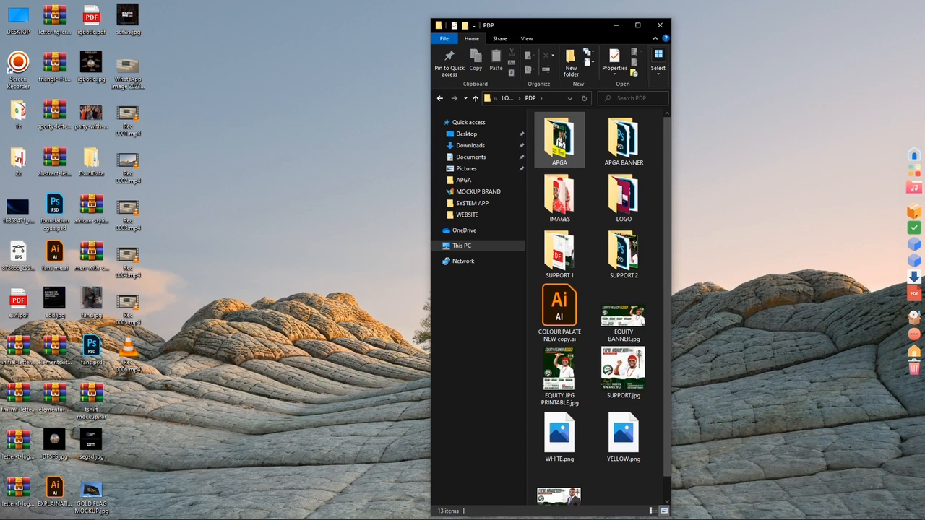
{"action": "double_click", "coordinate": [561, 142]}
{"action": "left_click", "coordinate": [624, 145]}
{"action": "double_click", "coordinate": [624, 145]}
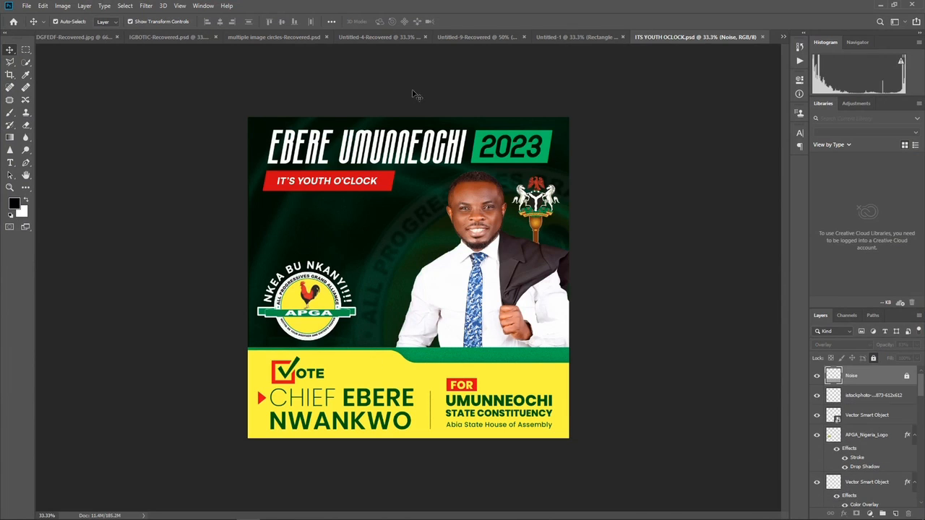
Select the top light-band layer in Untitled-1, and return to the ITS YOUTH OCLOCK.psd document with its Noise layer
{"action": "left_click", "coordinate": [550, 36]}
{"action": "scroll", "coordinate": [876, 386], "scroll_direction": "up", "scroll_amount": 3}
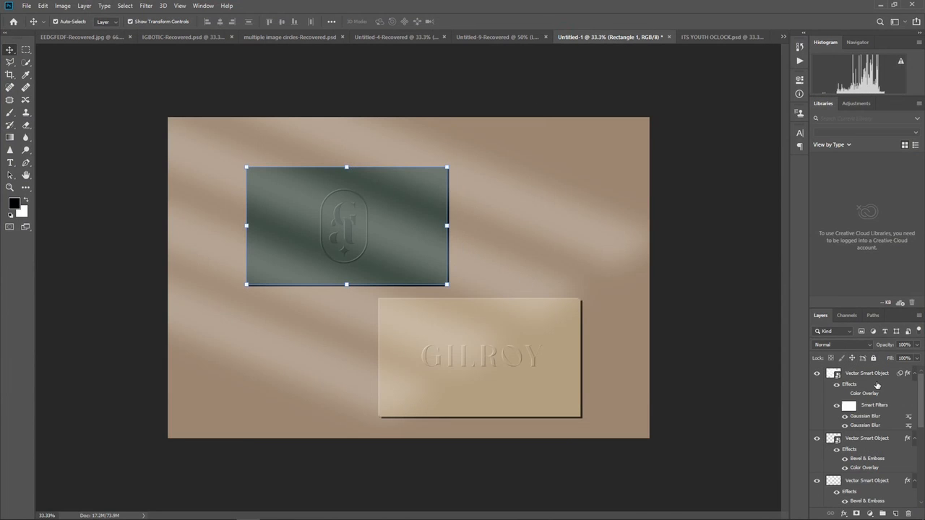
{"action": "left_click", "coordinate": [876, 375]}
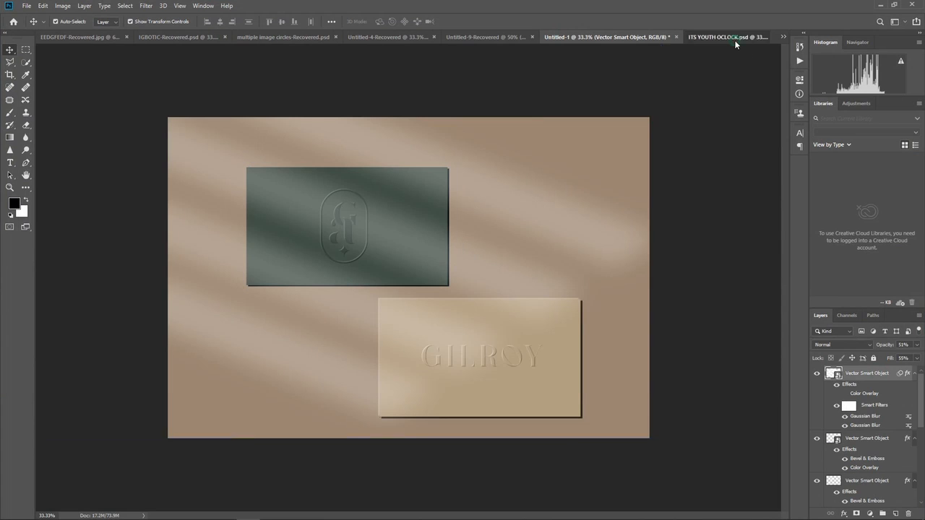
{"action": "left_click", "coordinate": [734, 37]}
{"action": "key", "text": "ctrl+plus"}
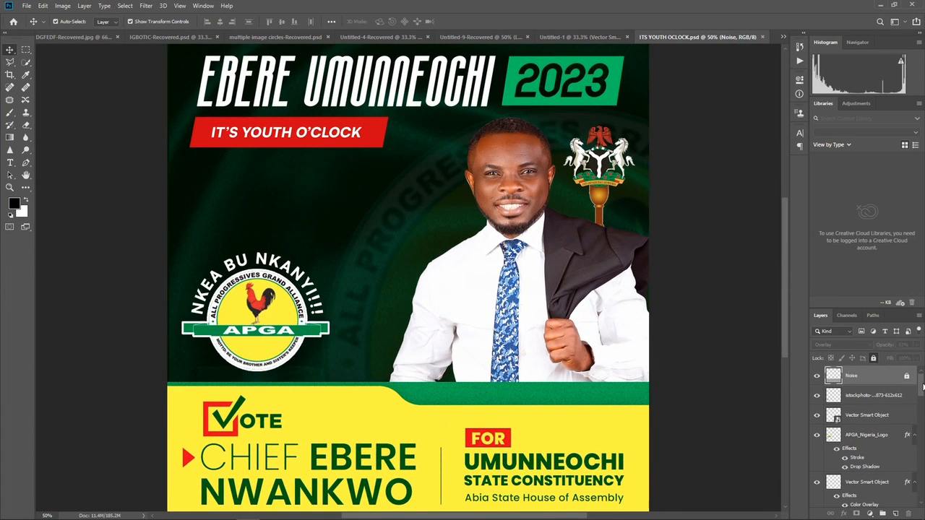
Copy the Noise layer into Untitled-1 and enlarge it to about 153% so it covers the whole canvas
{"action": "left_click_drag", "start_coordinate": [908, 377], "coordinate": [459, 269]}
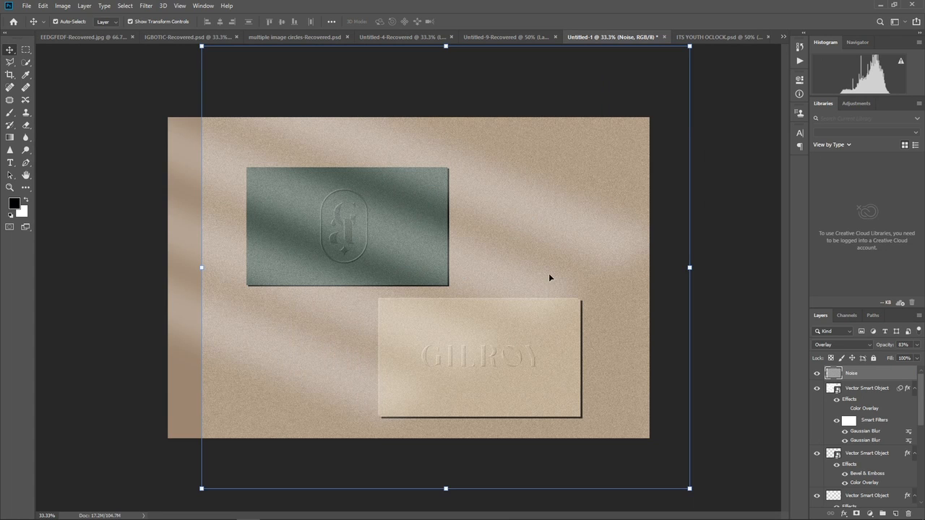
{"action": "key", "text": "ctrl+minus"}
{"action": "left_click_drag", "start_coordinate": [437, 435], "coordinate": [441, 510]}
{"action": "left_click_drag", "start_coordinate": [436, 104], "coordinate": [430, 10]}
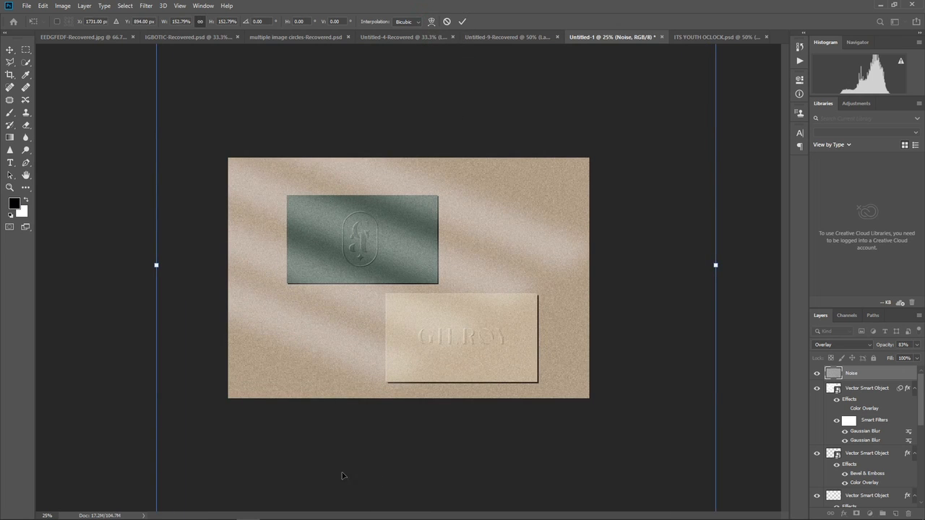
Check the reference image's grain, reduce the Noise layer's opacity to 44%, and apply the pending transform
{"action": "left_click", "coordinate": [319, 514]}
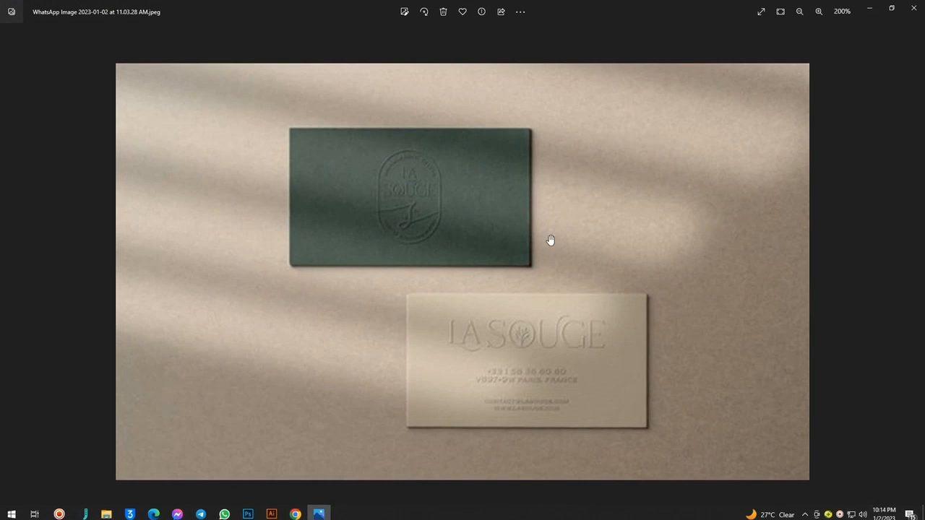
{"action": "left_click", "coordinate": [915, 8]}
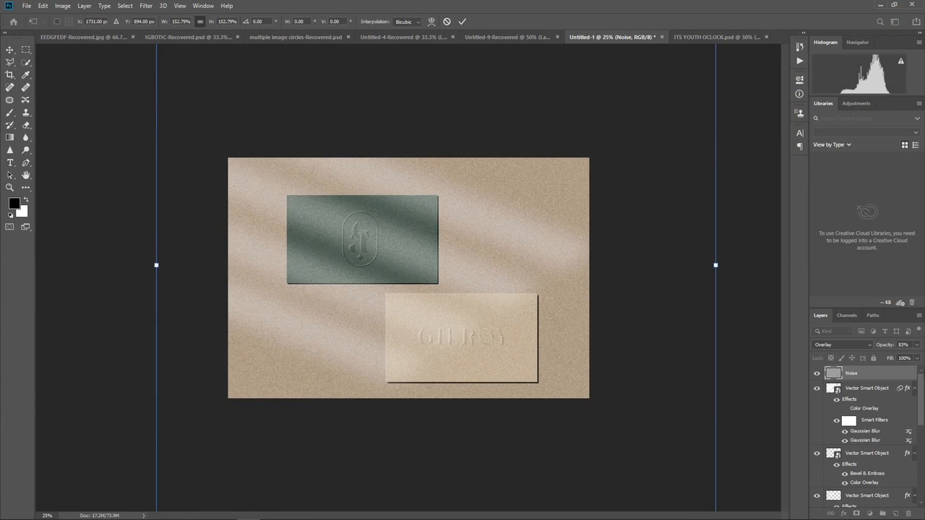
{"action": "left_click_drag", "start_coordinate": [890, 347], "coordinate": [873, 359]}
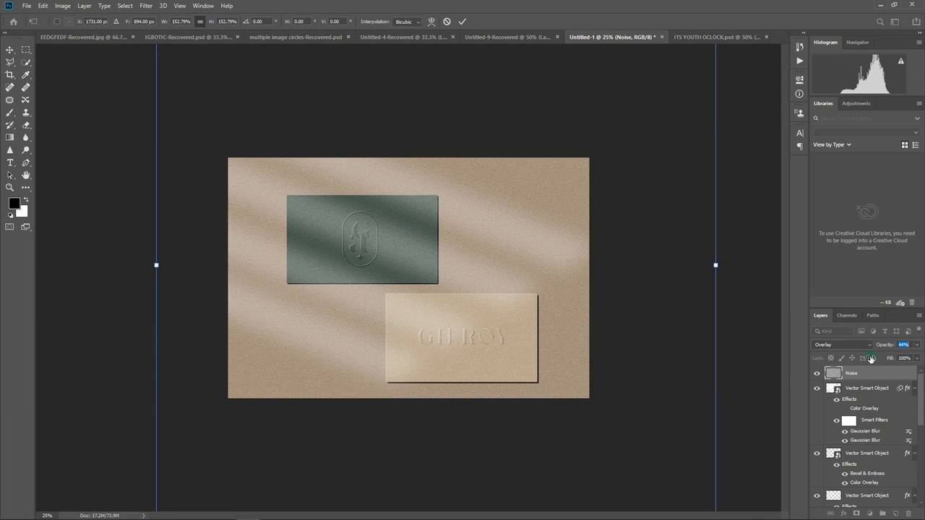
{"action": "key", "text": "Return"}
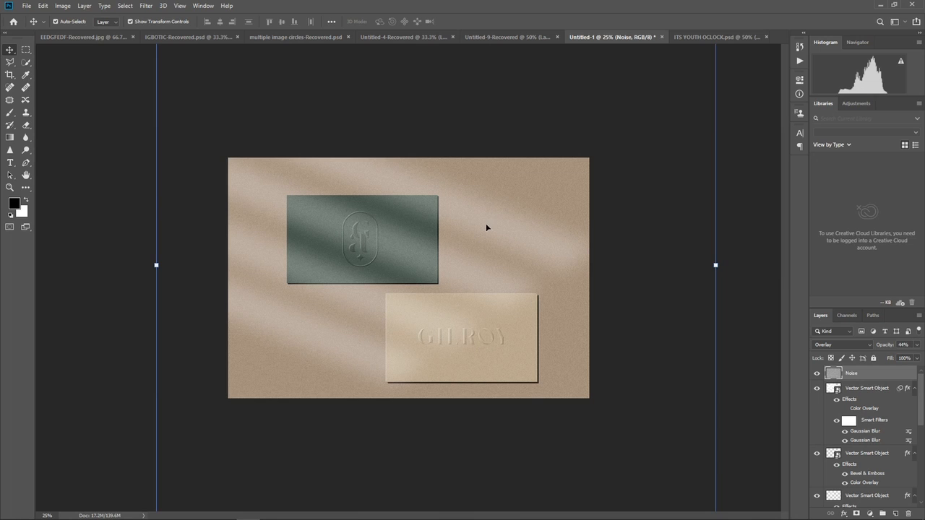
{"action": "left_click", "coordinate": [114, 181]}
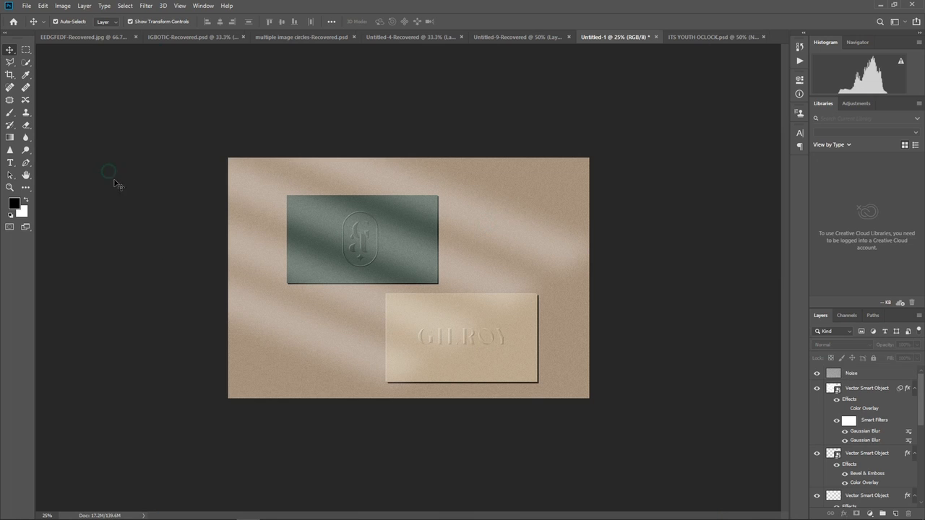
Compare the textured mockup with the reference image, examining grain, light bands and card shadows at several magnifications
{"action": "key", "text": "ctrl+minus"}
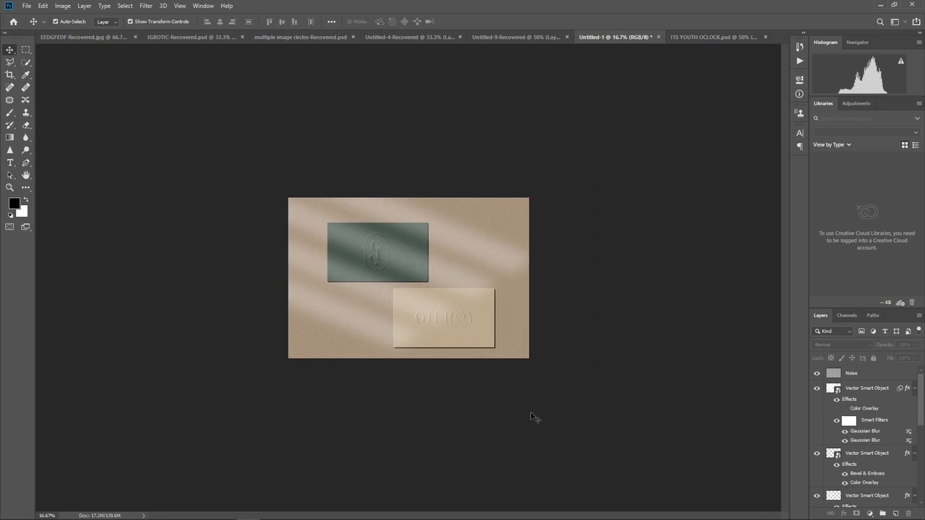
{"action": "key", "text": "ctrl+plus"}
{"action": "key", "text": "ctrl+plus"}
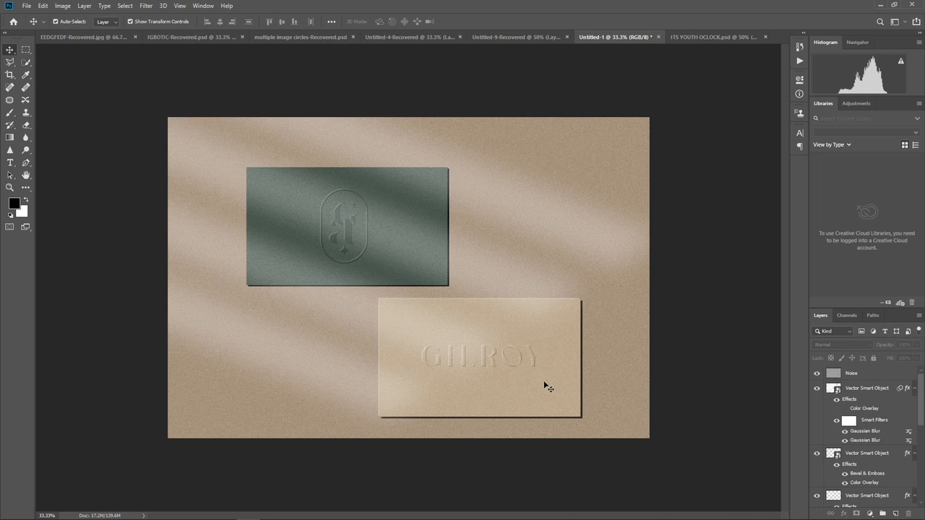
{"action": "left_click", "coordinate": [894, 4]}
{"action": "double_click", "coordinate": [125, 67]}
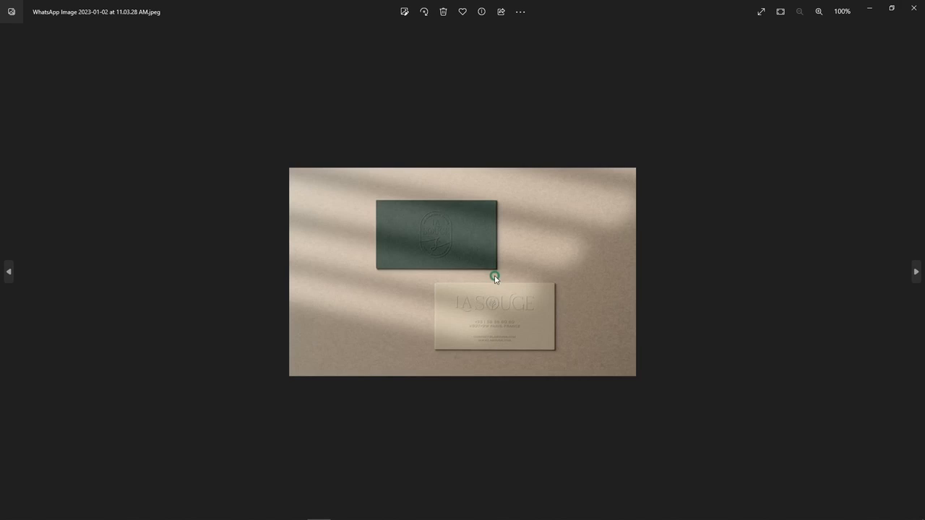
{"action": "double_click", "coordinate": [493, 283]}
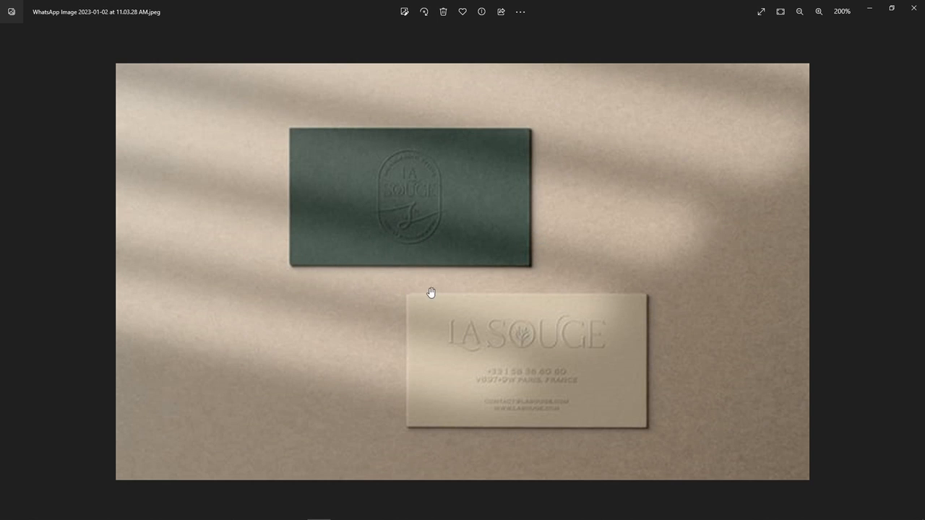
{"action": "left_click", "coordinate": [869, 7]}
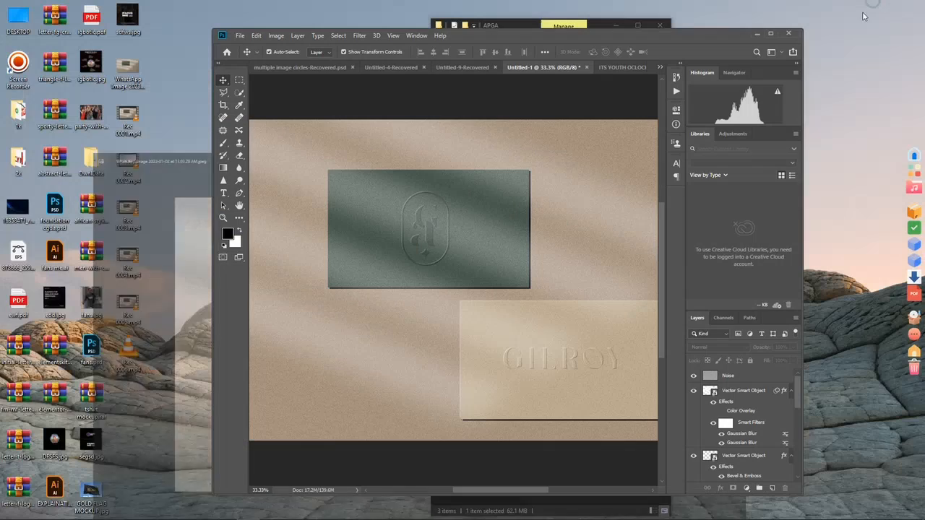
{"action": "scroll", "coordinate": [482, 316], "scroll_direction": "down", "scroll_amount": 1}
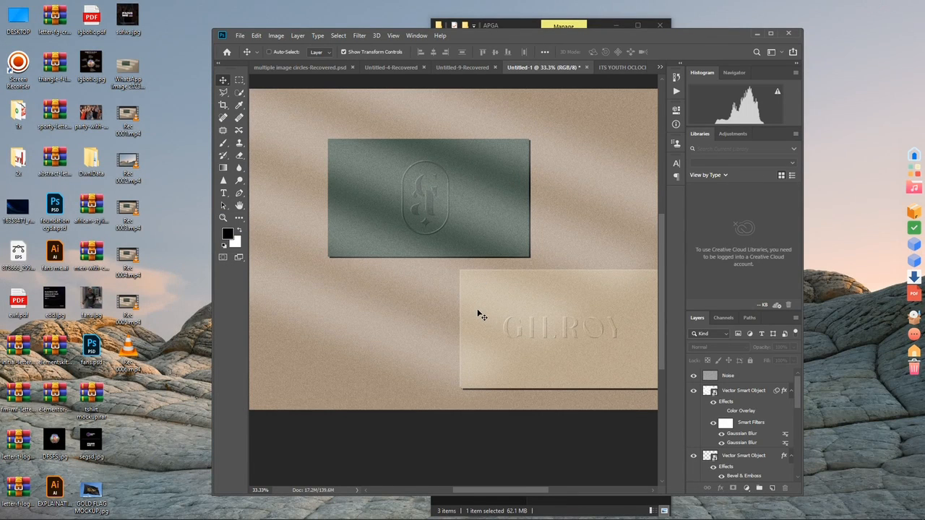
{"action": "double_click", "coordinate": [519, 33]}
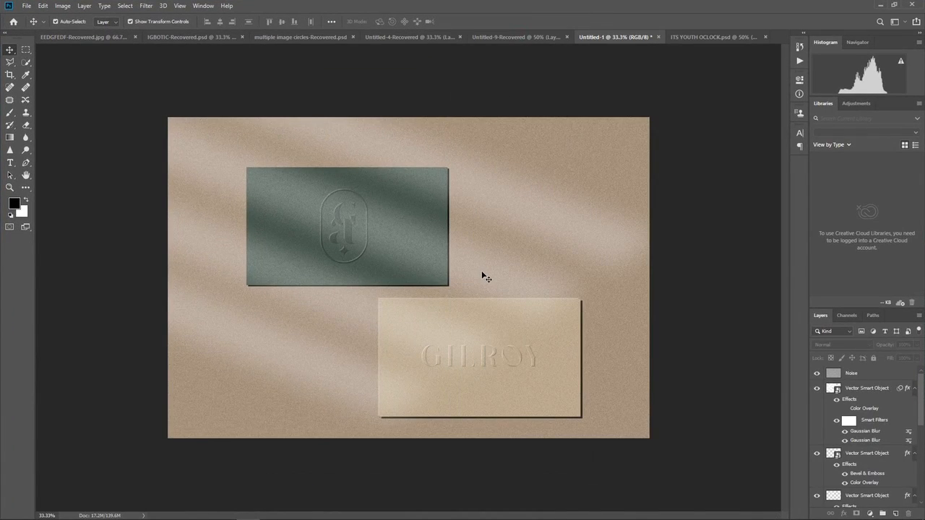
{"action": "key", "text": "ctrl+plus"}
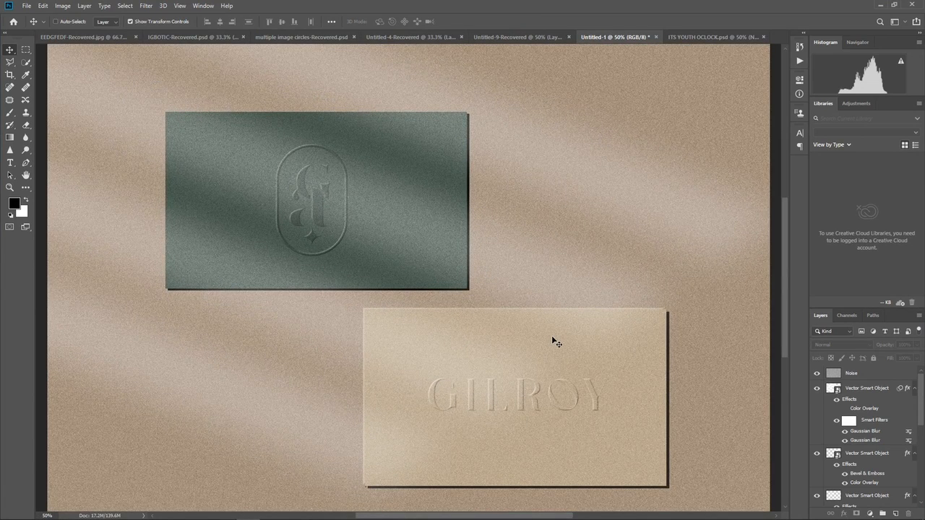
{"action": "key", "text": "ctrl+minus"}
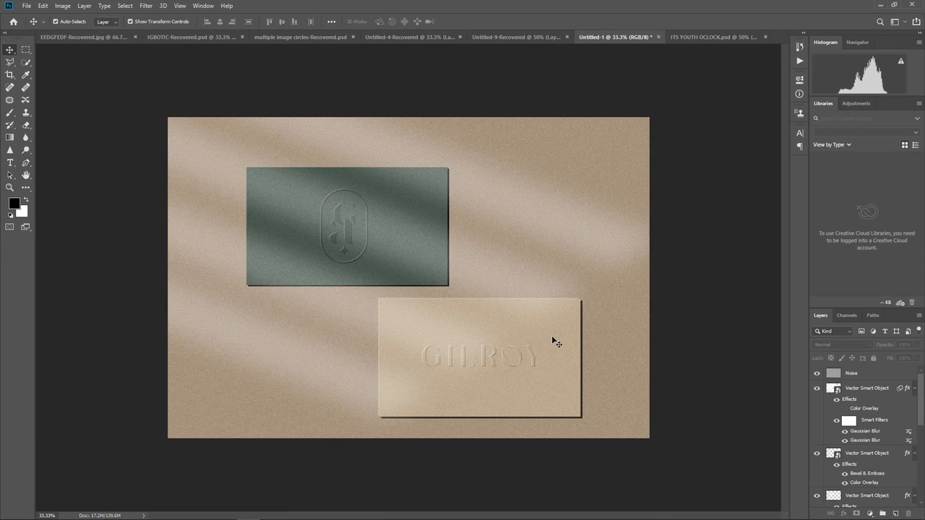
Convert the GILROY text layer on the beige card, including its effects, to a smart object
{"action": "left_click", "coordinate": [348, 230]}
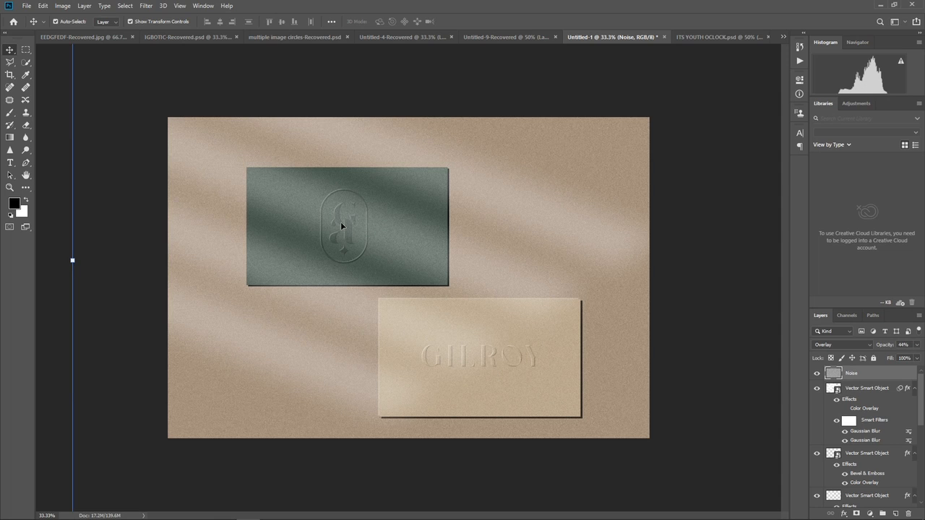
{"action": "left_click", "coordinate": [869, 455]}
{"action": "right_click", "coordinate": [862, 453]}
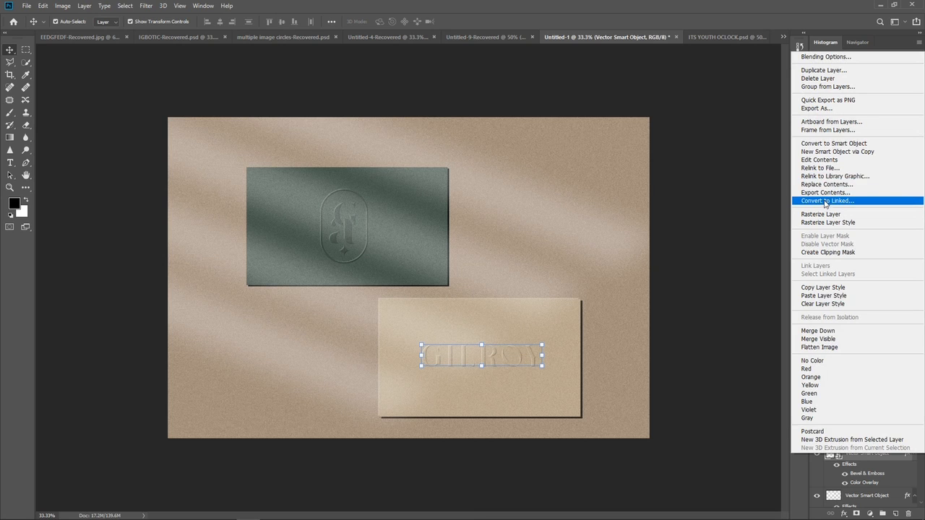
{"action": "left_click", "coordinate": [838, 143]}
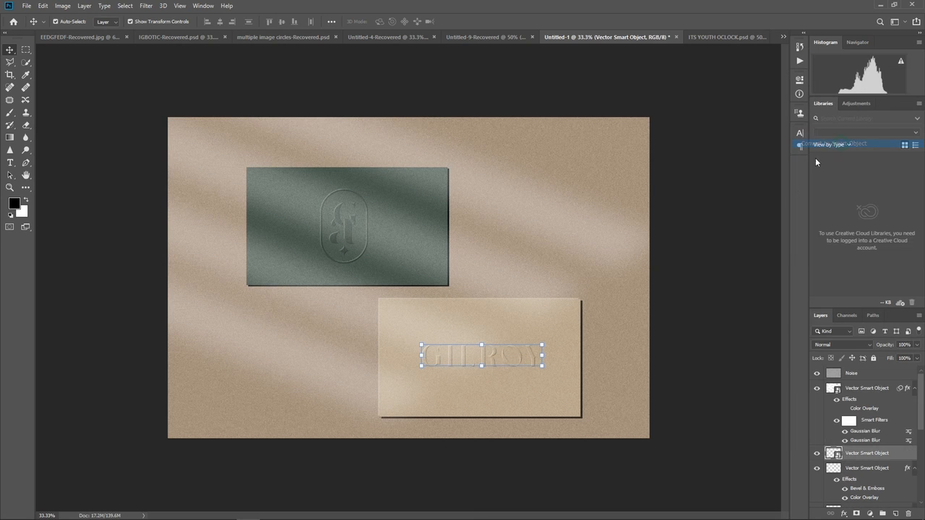
Open the GILROY smart object's contents to inspect its artwork and effects, and return to the Untitled-1 mockup
{"action": "double_click", "coordinate": [836, 455]}
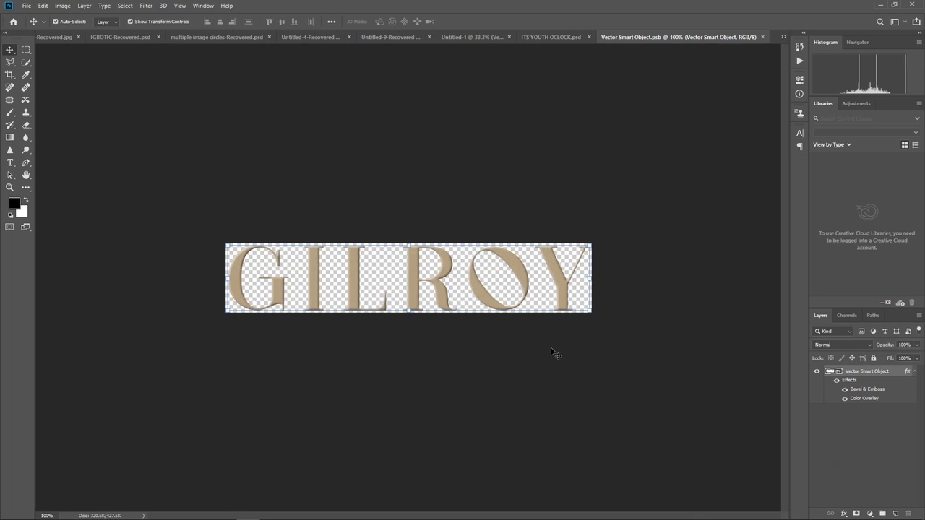
{"action": "left_click", "coordinate": [550, 40]}
{"action": "left_click", "coordinate": [502, 38]}
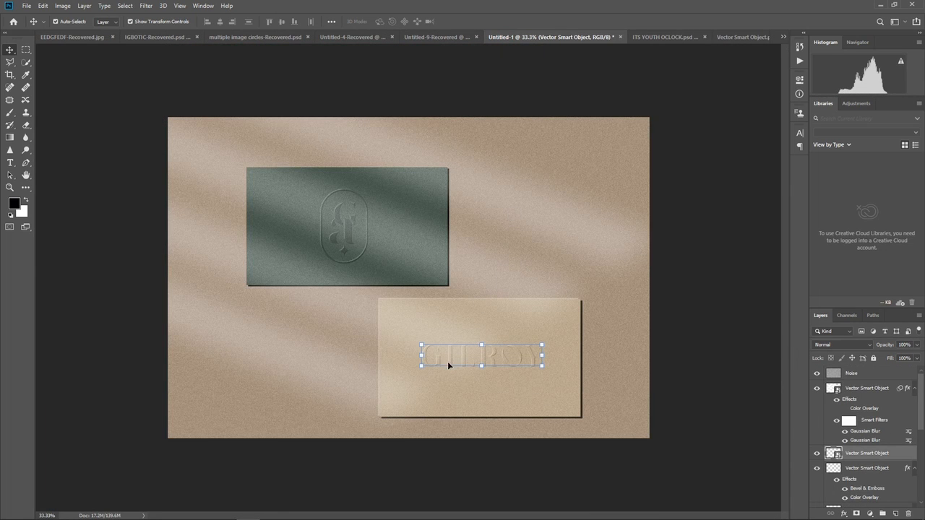
{"action": "left_click", "coordinate": [322, 211]}
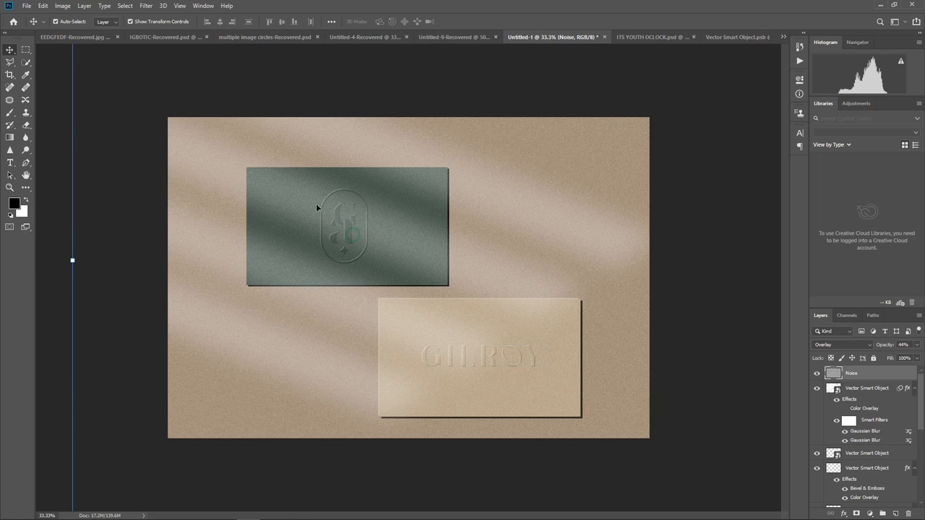